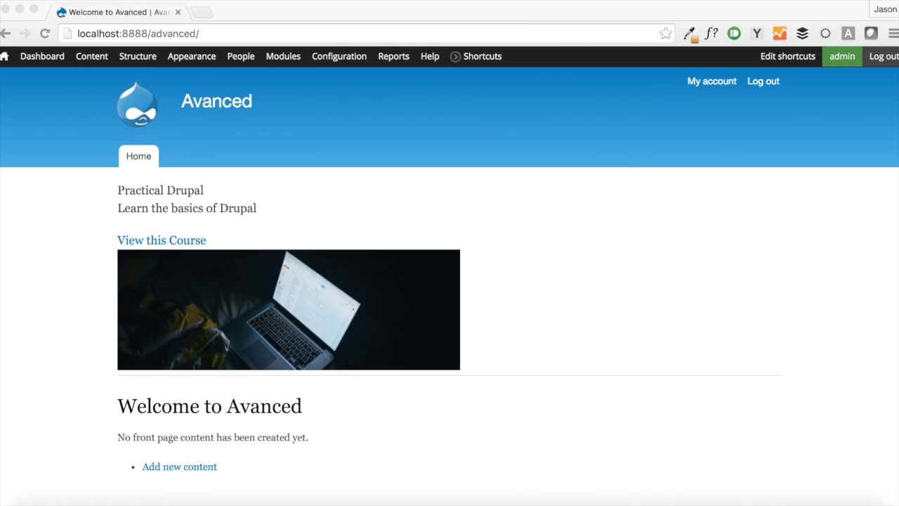
Preview the Advanced.ai mockup from the projects folder in Quick Look, then close it.
click(39, 500)
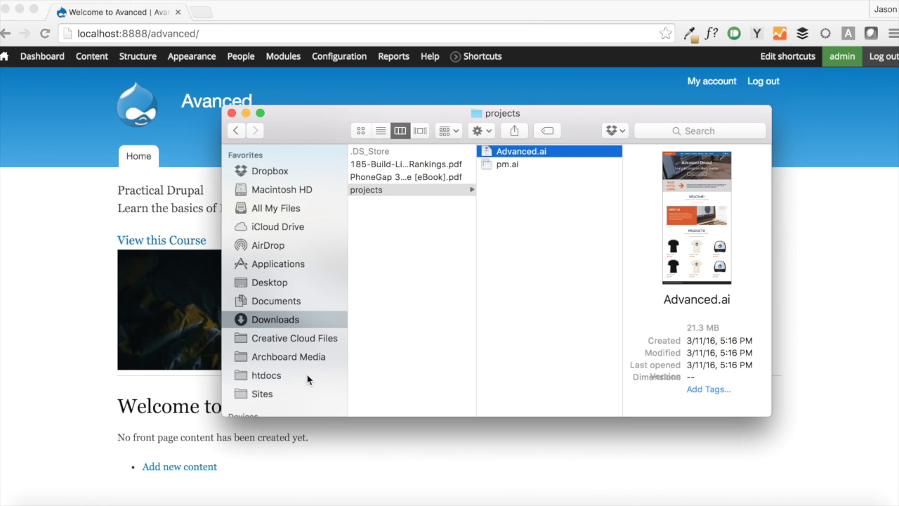
key(space)
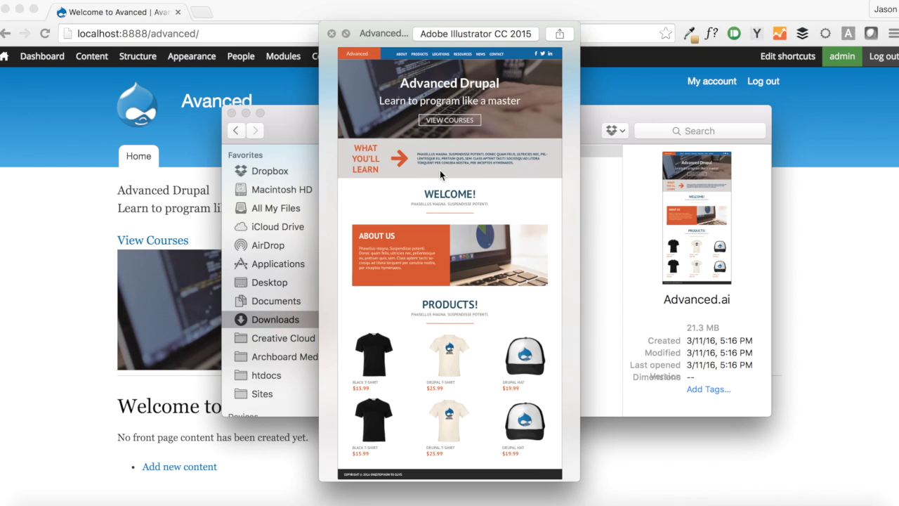
click(60, 188)
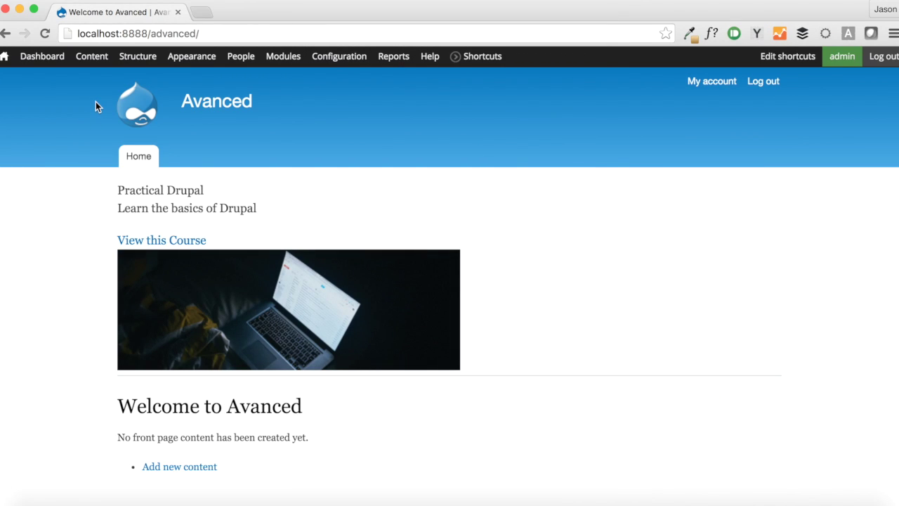
Start a new custom block with the description 'Homepage Call to Action'.
mouse_move(140, 58)
mouse_move(150, 82)
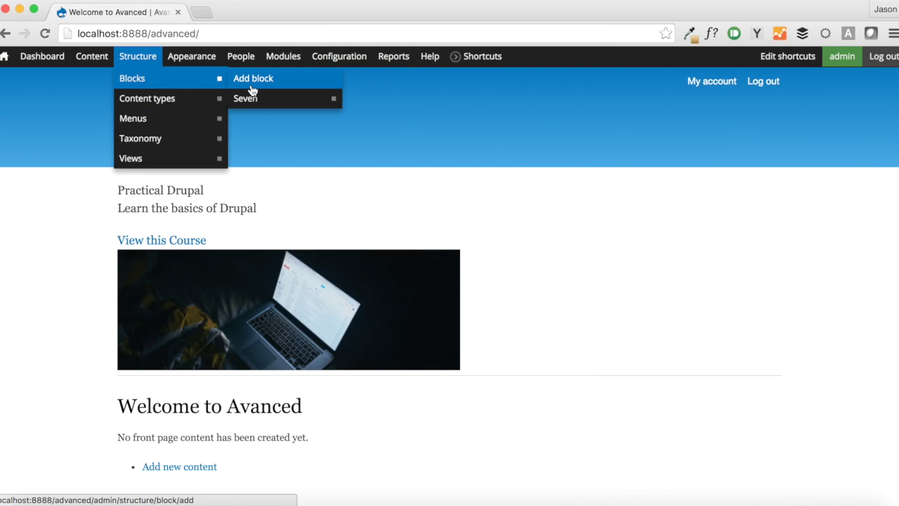
click(252, 89)
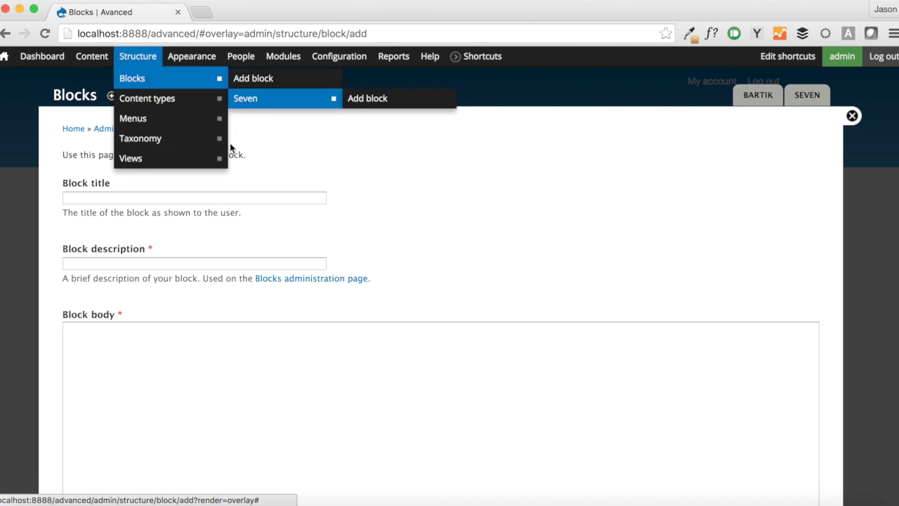
click(148, 260)
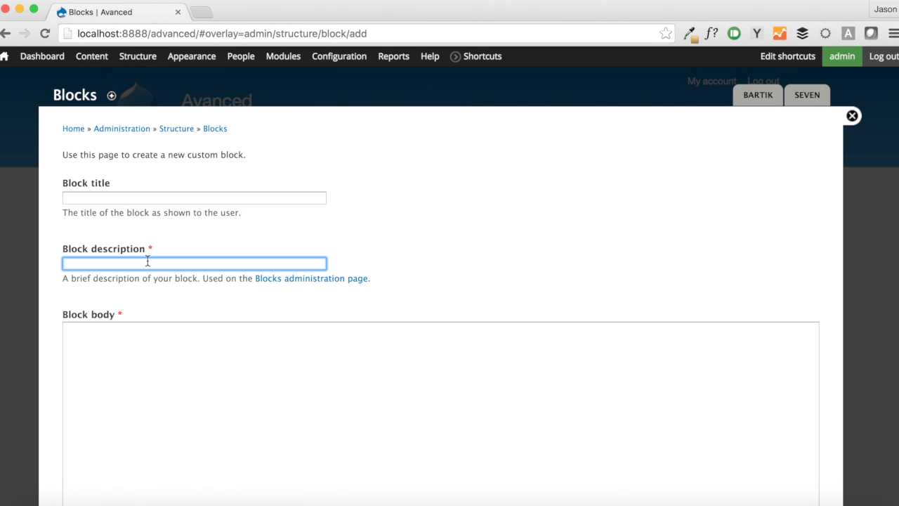
text(Home)
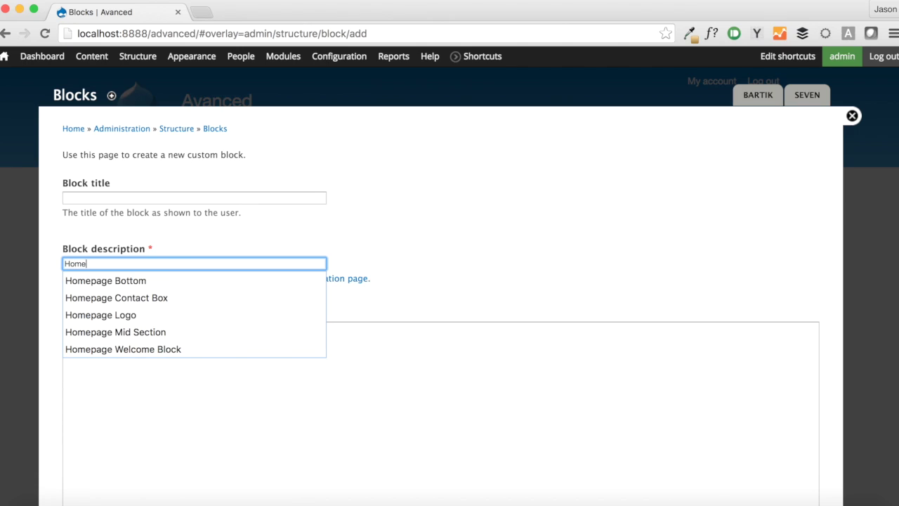
text(page Call to Action)
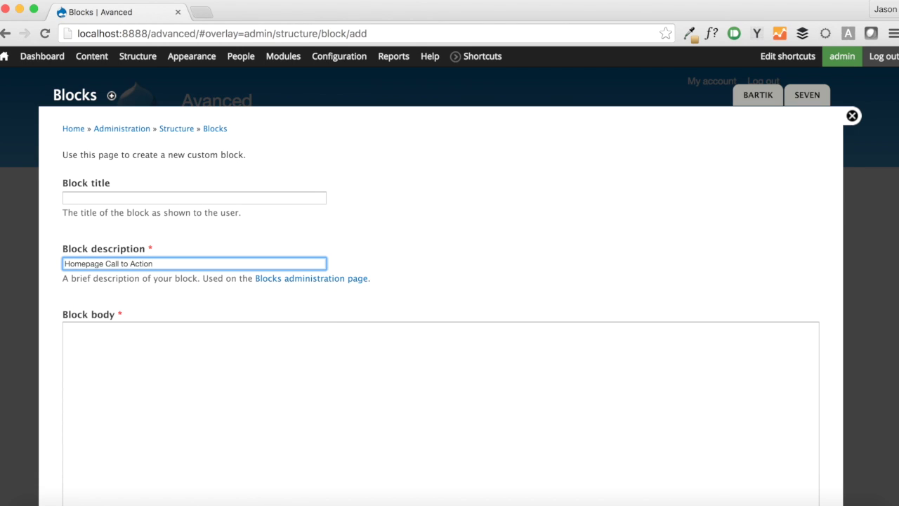
Glance at the Advanced.ai mockup again, then give the block the title 'What You'll Learn'.
key(super+Tab)
key(space)
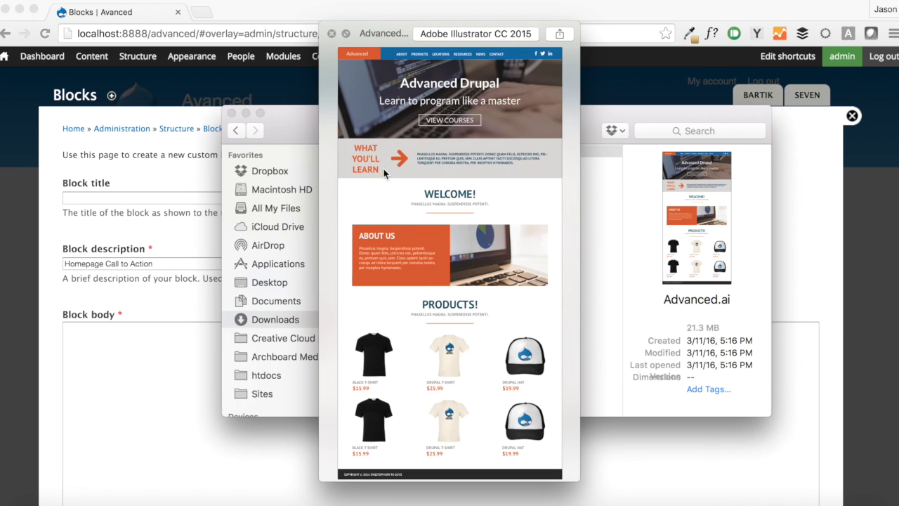
key(super+Tab)
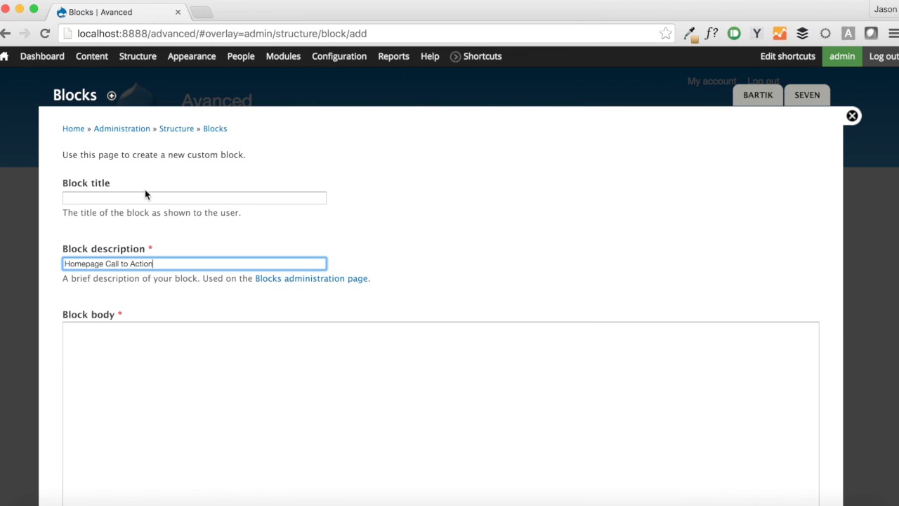
click(141, 197)
text(What)
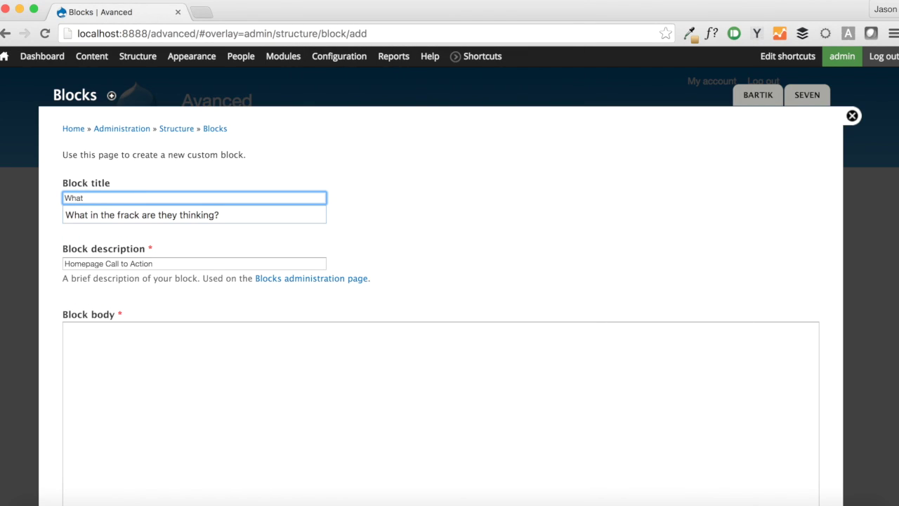
text( You'l)
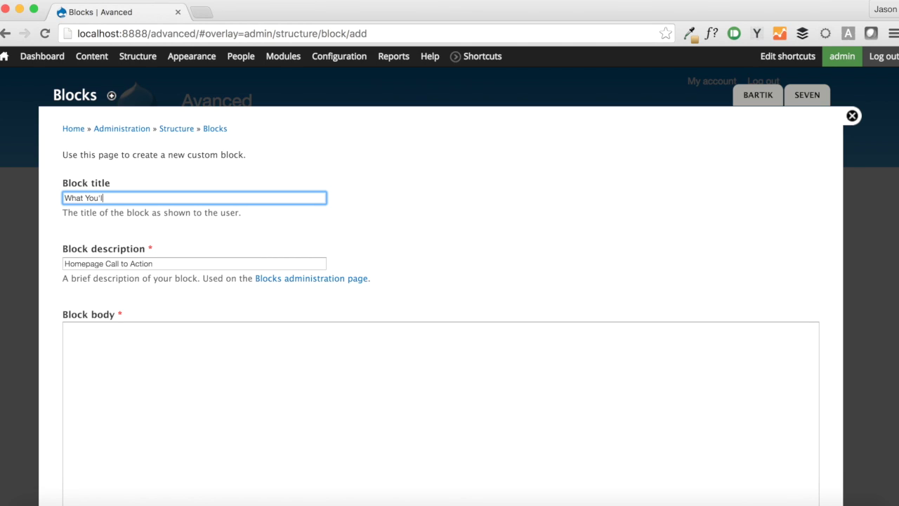
text(l Learn)
Generate a lorem ipsum placeholder paragraph and paste it into the block body.
click(758, 35)
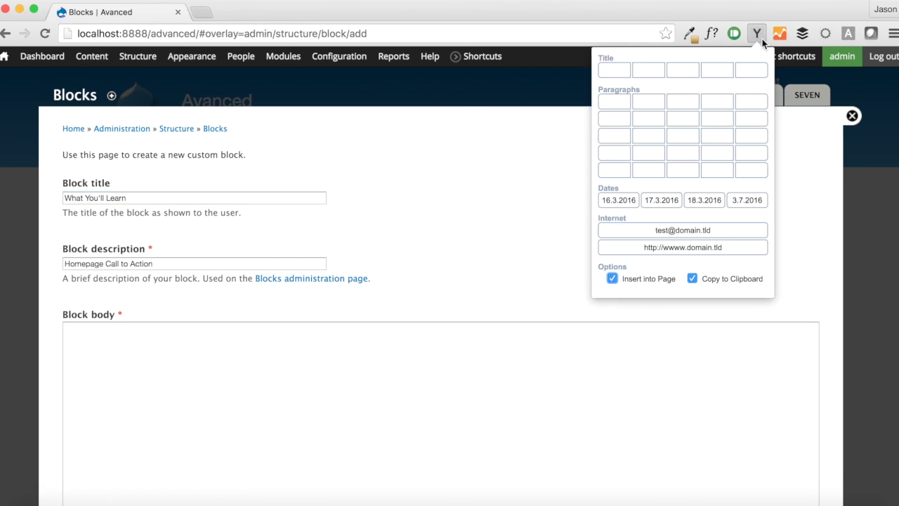
click(757, 128)
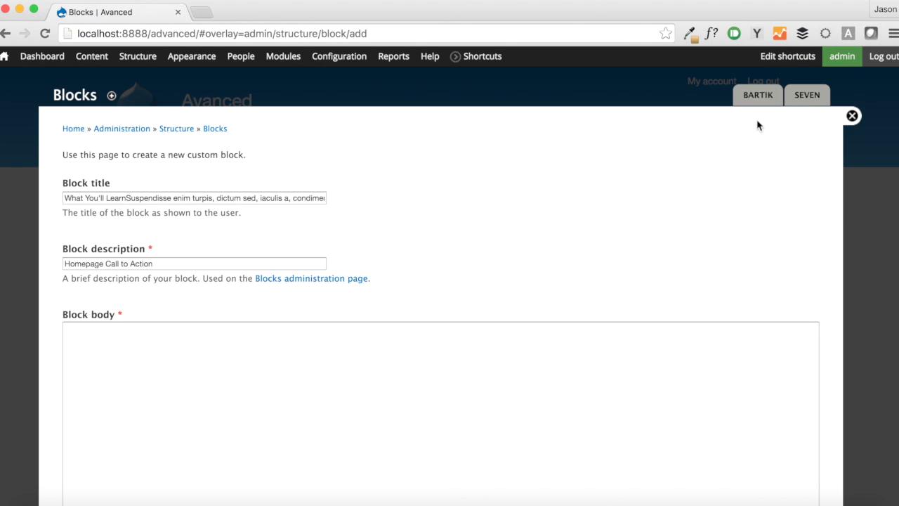
click(755, 35)
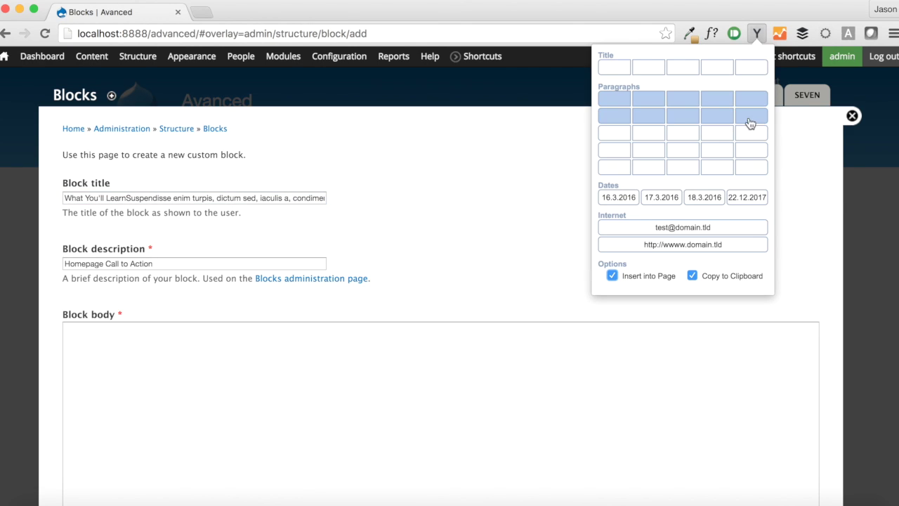
click(757, 104)
click(290, 441)
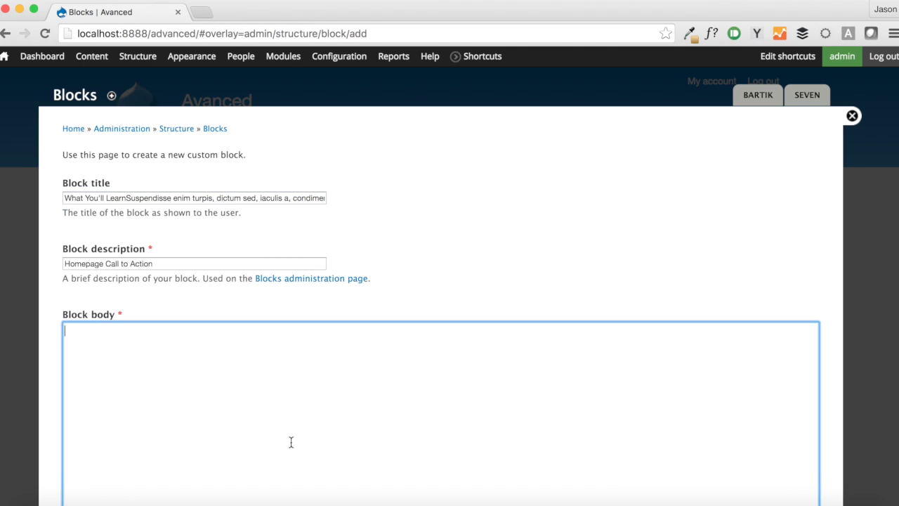
text(Sed libero. Vestibulum volutpat pretium libero. Praesent egestas neque eu enim. Fusce ac felis sit amet ligula pharetra condimentum. Nunc egestas, augue at pellentesque laoreet, felis eros vehicula leo, at malesuada velit leo quis pede.)
scroll(344, 438, down, 10)
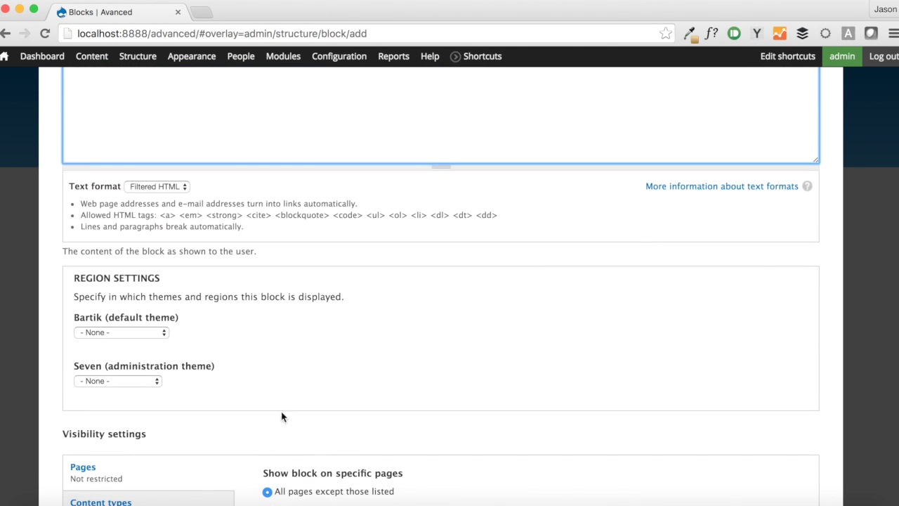
Place the block in Bartik's Highlighted region, shown only on <front>, and save it.
click(162, 335)
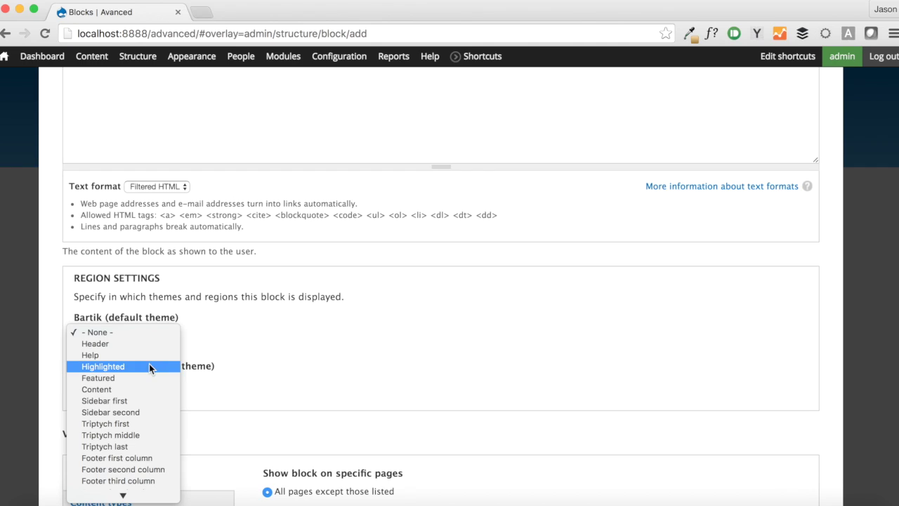
click(149, 365)
scroll(319, 386, down, 3)
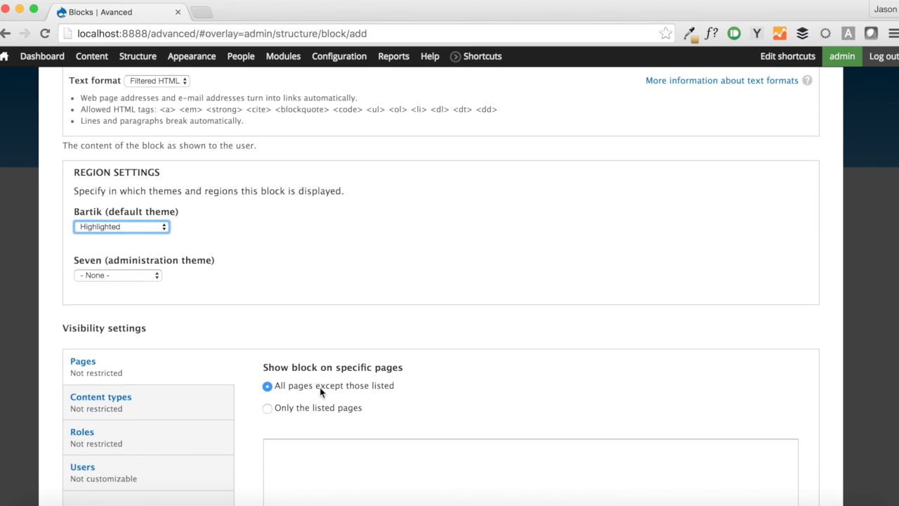
click(305, 407)
click(325, 481)
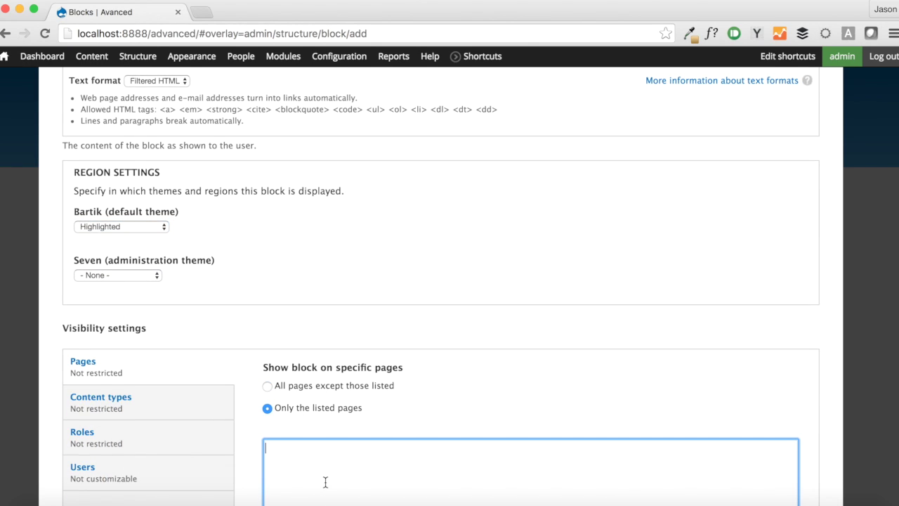
text(<f)
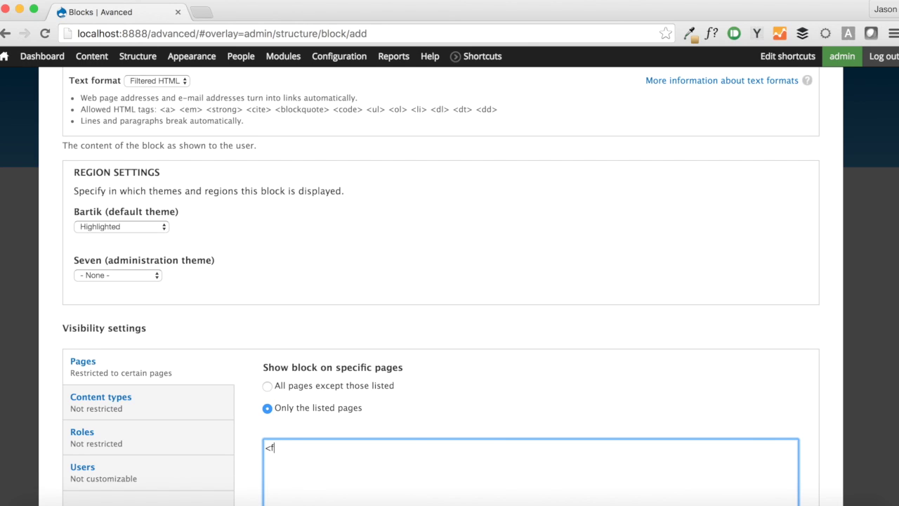
text(ront>)
scroll(450, 281, down, 3)
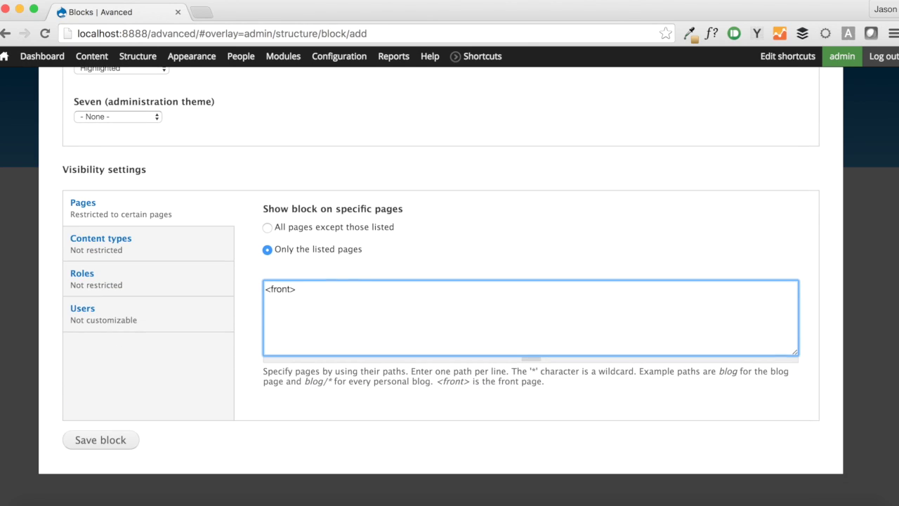
click(100, 440)
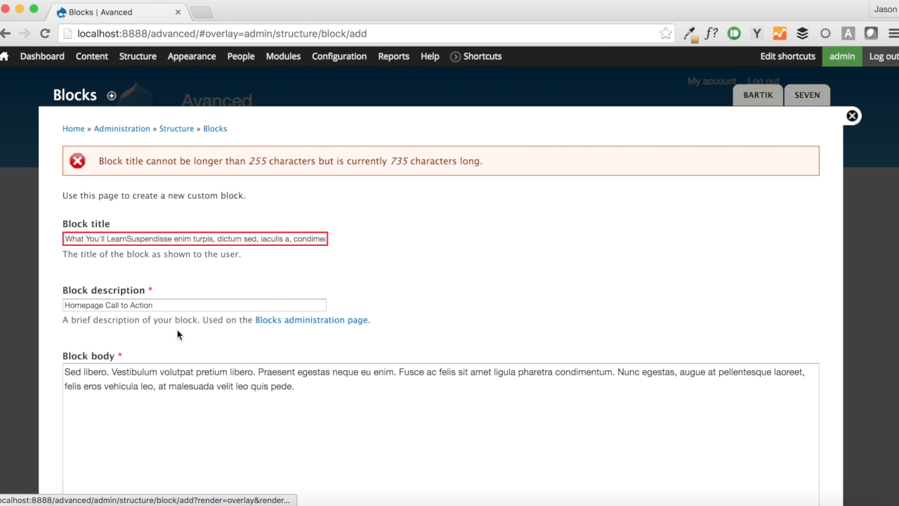
Replace the too-long block title with 'What You'll Learn' and save again.
drag(129, 239, 368, 324)
text(What You'll Learn)
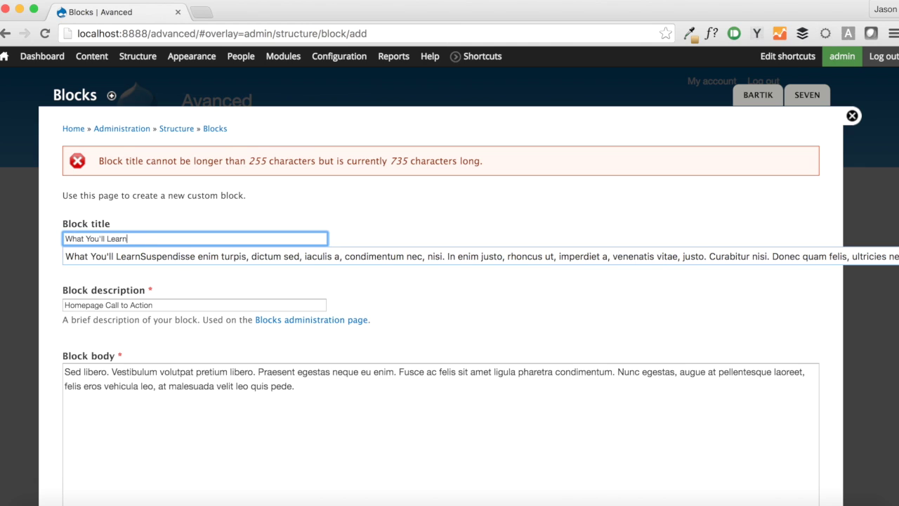
click(479, 309)
scroll(479, 309, down, 5)
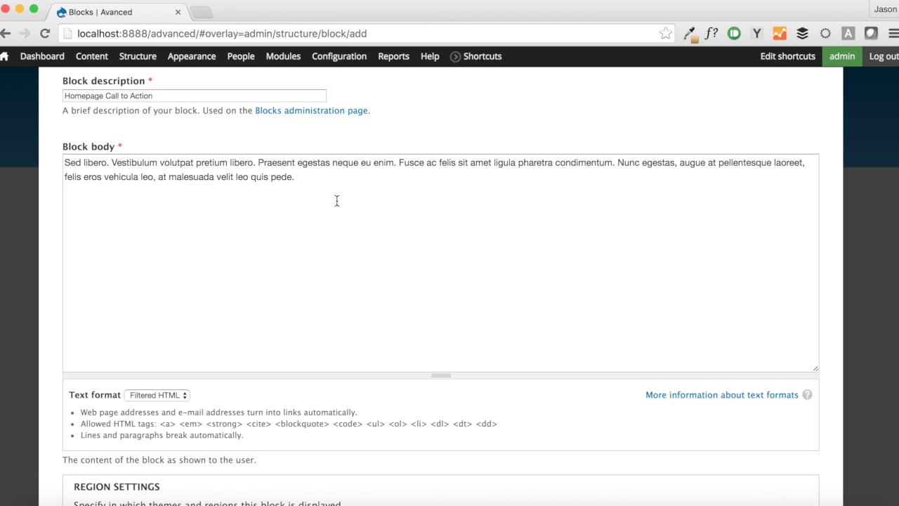
scroll(337, 273, down, 6)
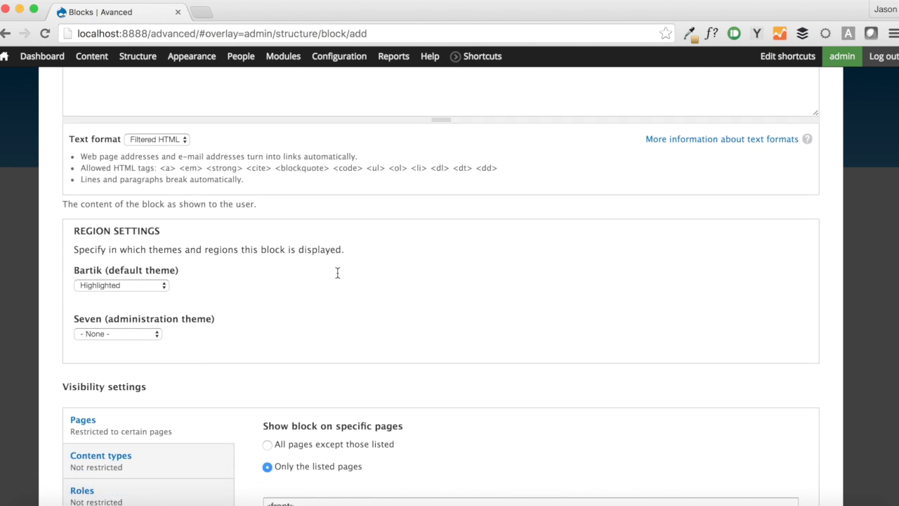
click(100, 470)
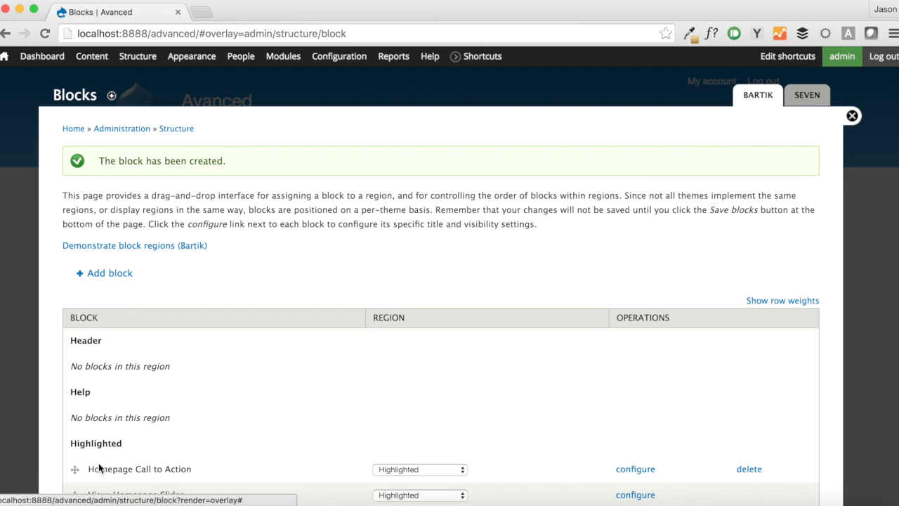
Move Homepage Call to Action below the homepage slider and save the block layout.
scroll(99, 462, down, 2)
drag(74, 401, 75, 415)
scroll(215, 419, down, 15)
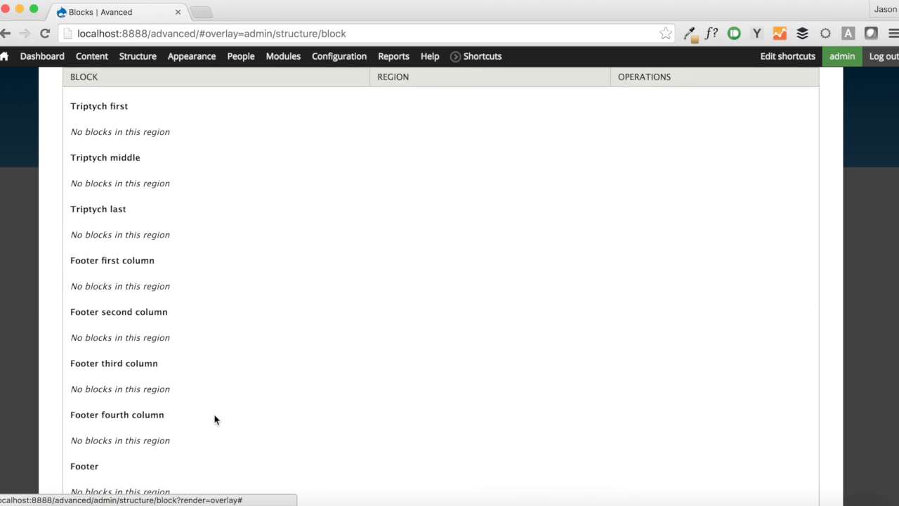
click(106, 464)
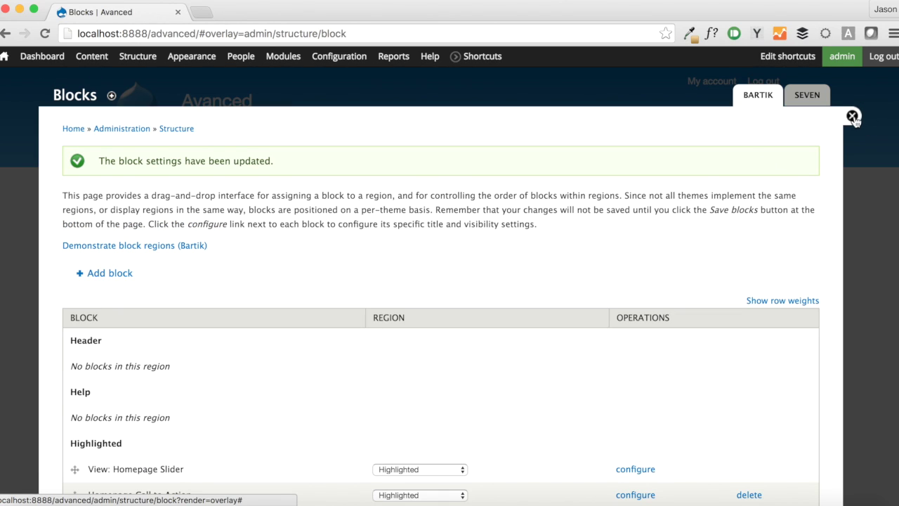
Close the Blocks overlay and check the What You'll Learn block on the home page.
click(852, 116)
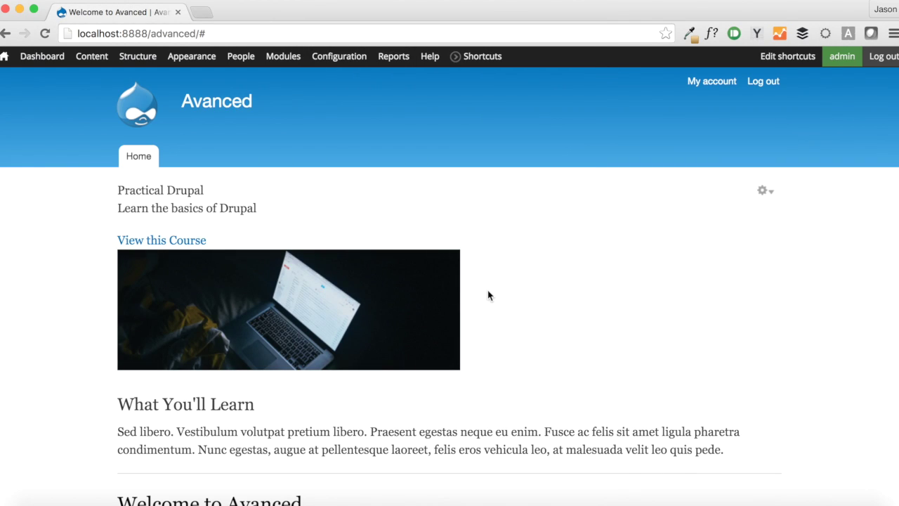
scroll(489, 295, down, 3)
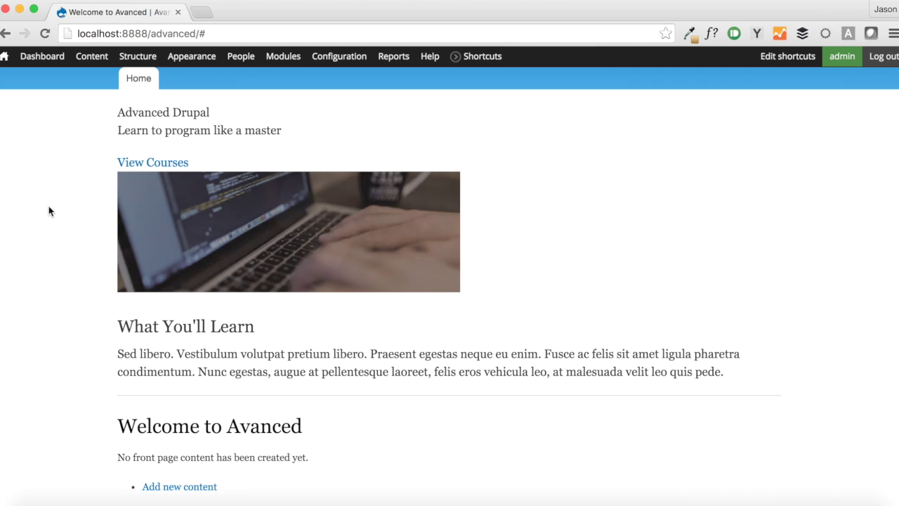
scroll(48, 210, down, 1)
scroll(48, 211, down, 1)
scroll(48, 211, up, 3)
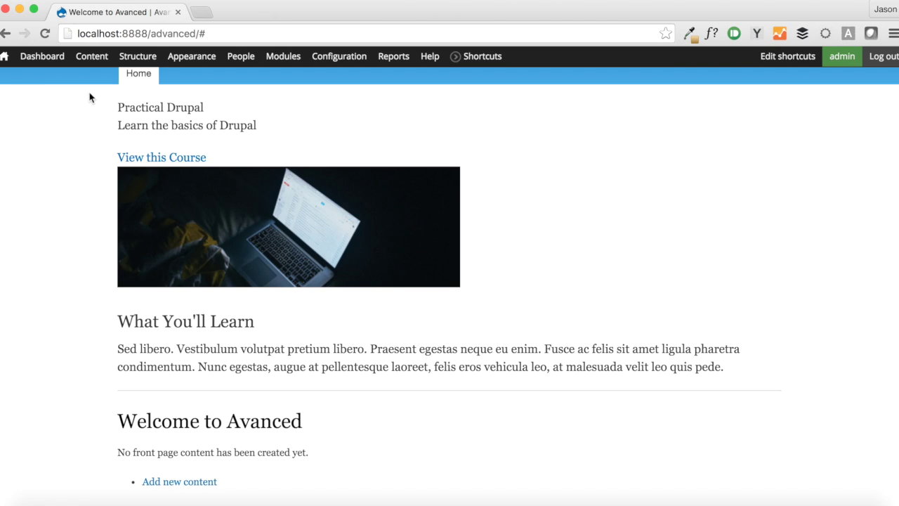
mouse_move(92, 62)
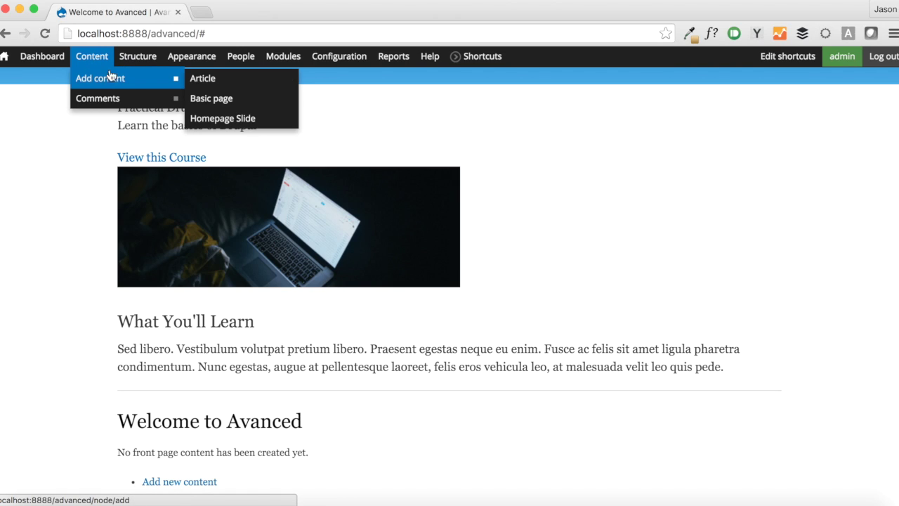
Create a Basic page titled 'Welcome' with body 'We're excited to teach you' and copy its node/5 path.
click(229, 98)
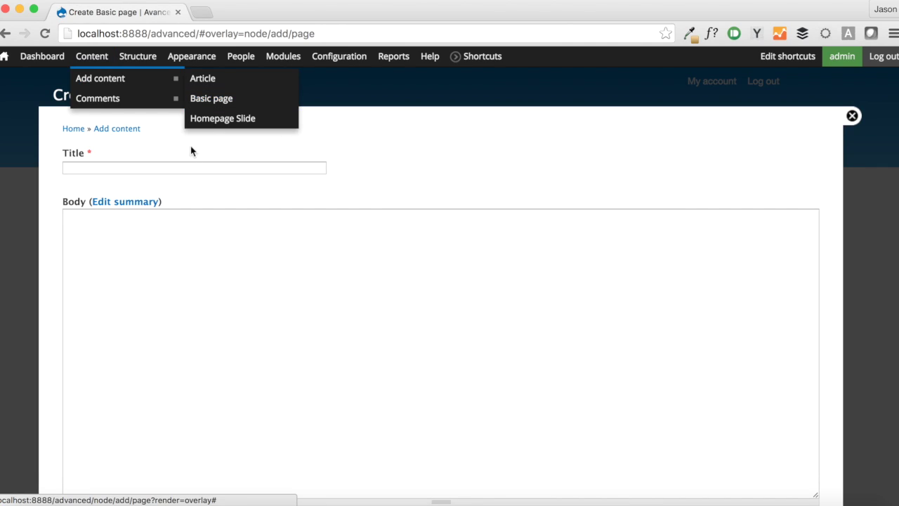
click(168, 167)
text(Welcome)
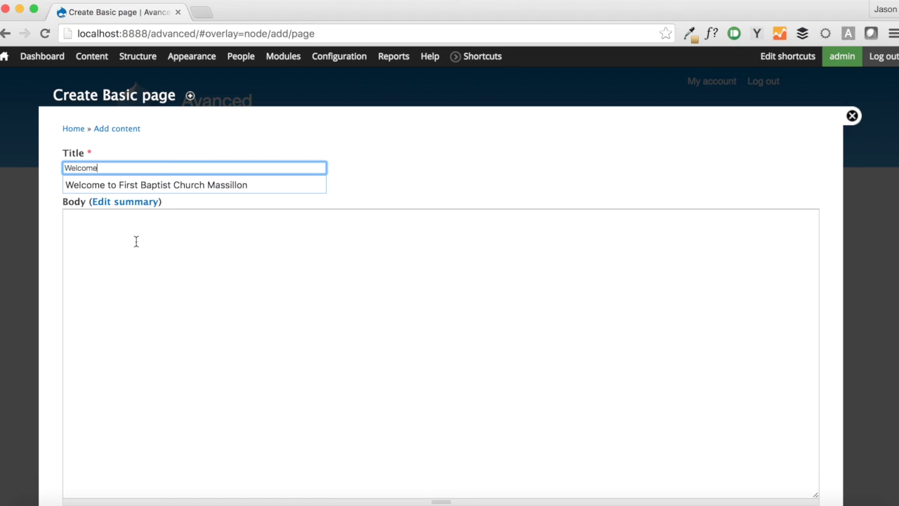
click(144, 255)
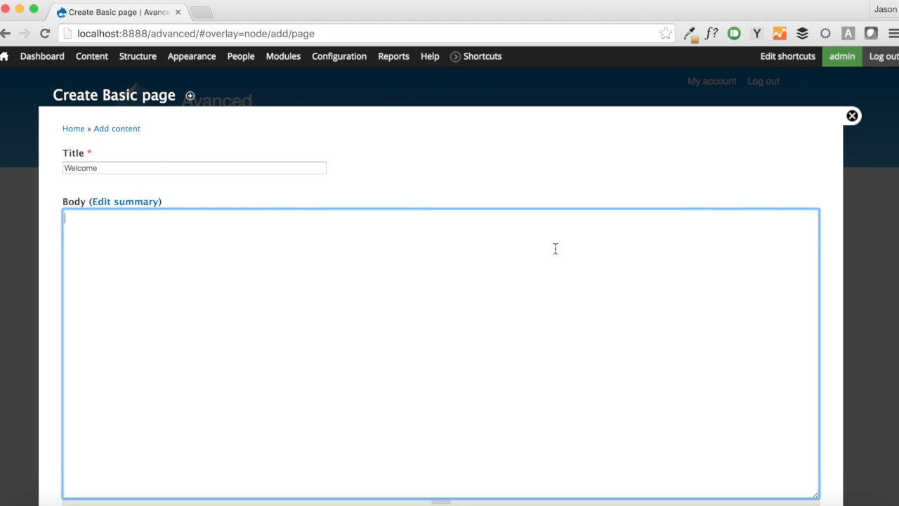
text(We're excited to teach you)
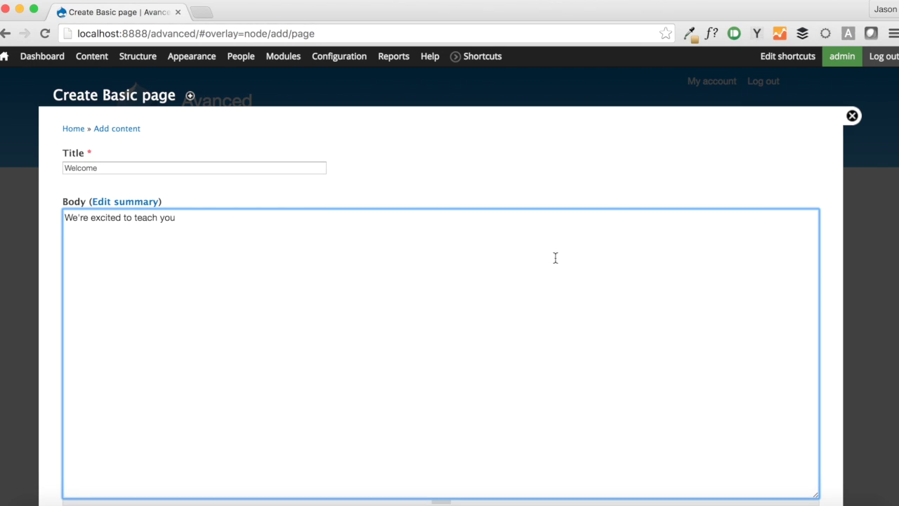
scroll(577, 323, down, 10)
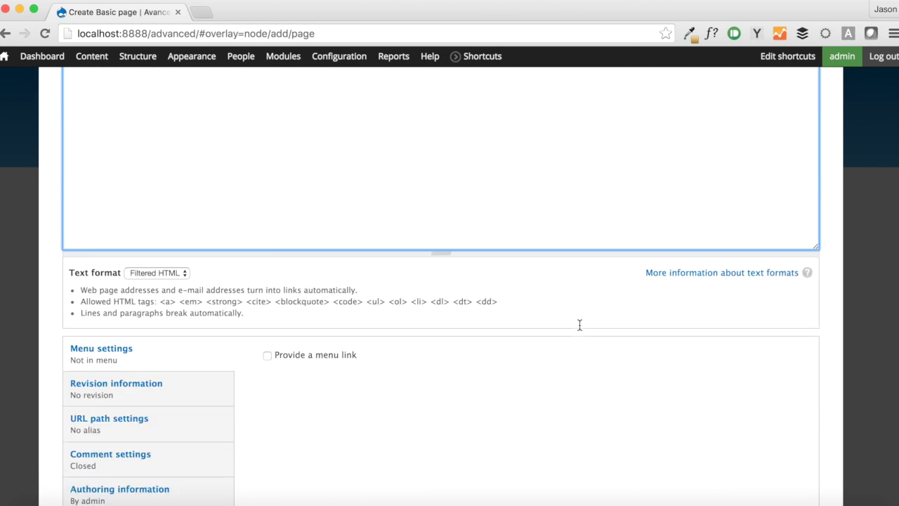
click(95, 445)
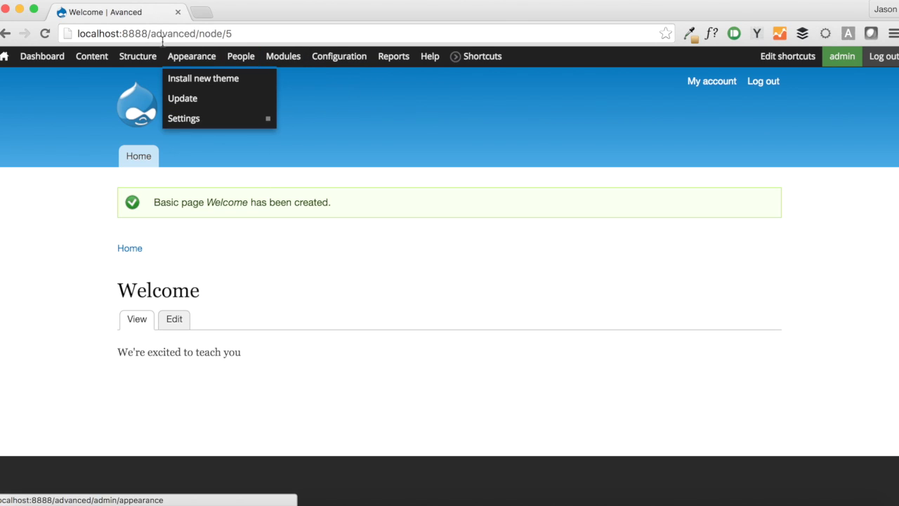
drag(199, 34, 234, 33)
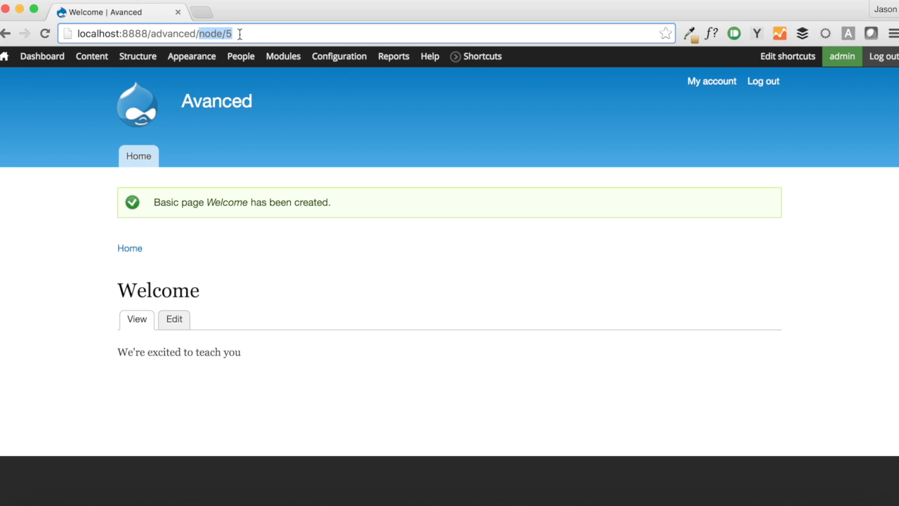
click(313, 171)
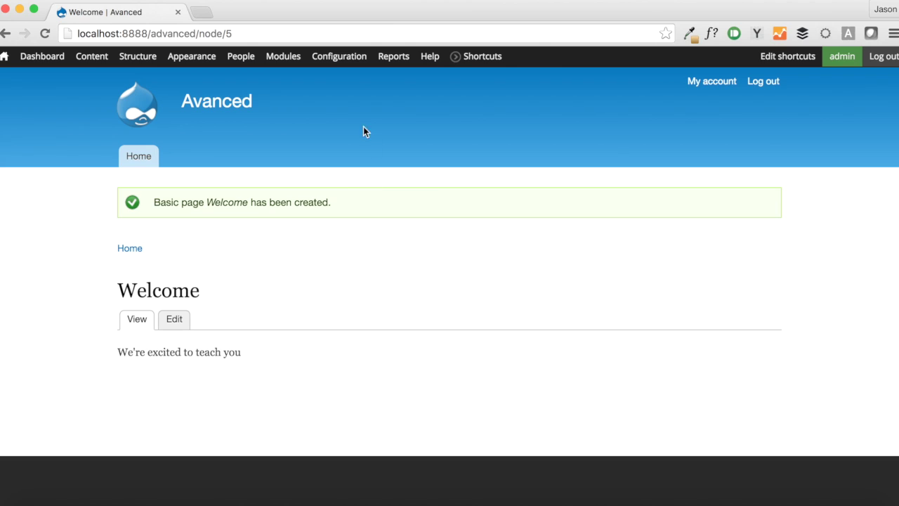
In Site information, set the default front page to node/5 and save the configuration.
mouse_move(357, 64)
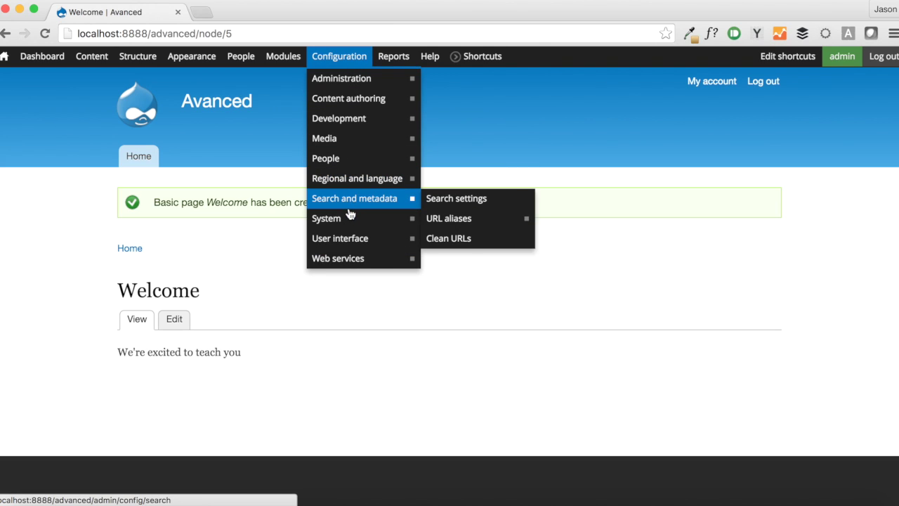
mouse_move(350, 219)
click(433, 220)
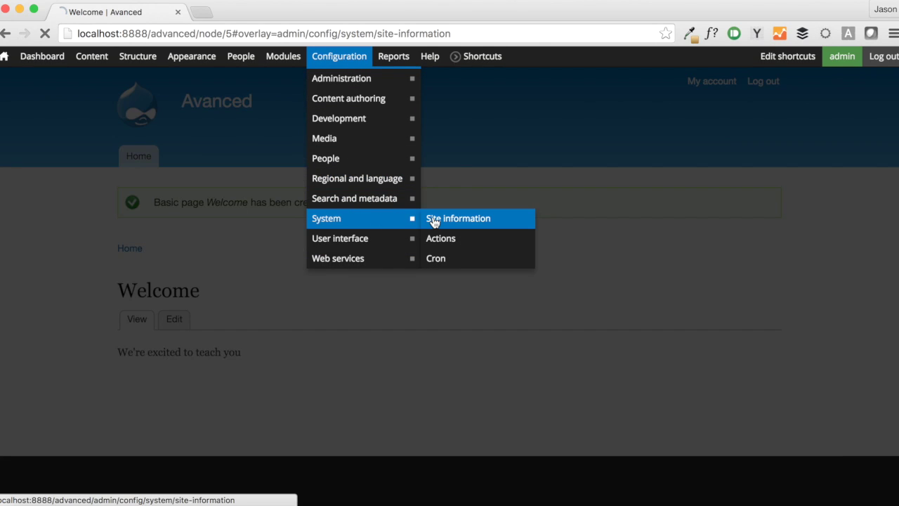
scroll(255, 337, down, 5)
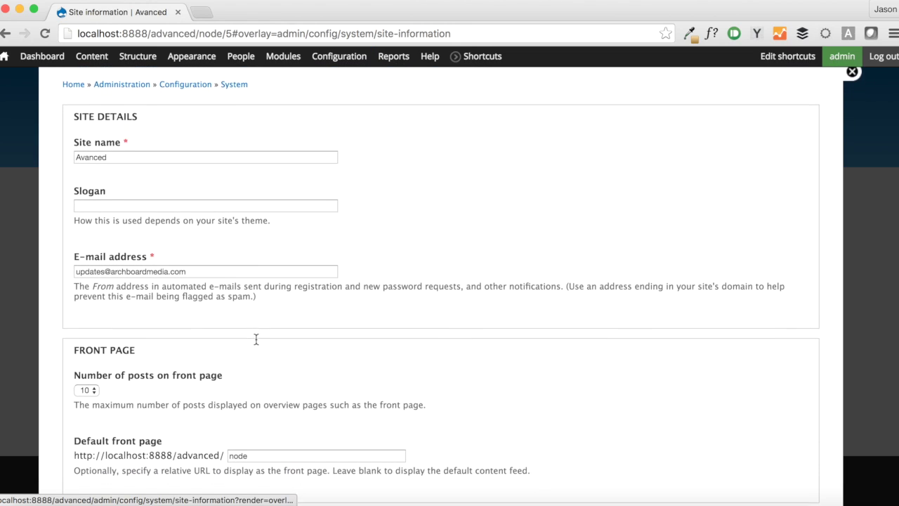
scroll(255, 339, down, 2)
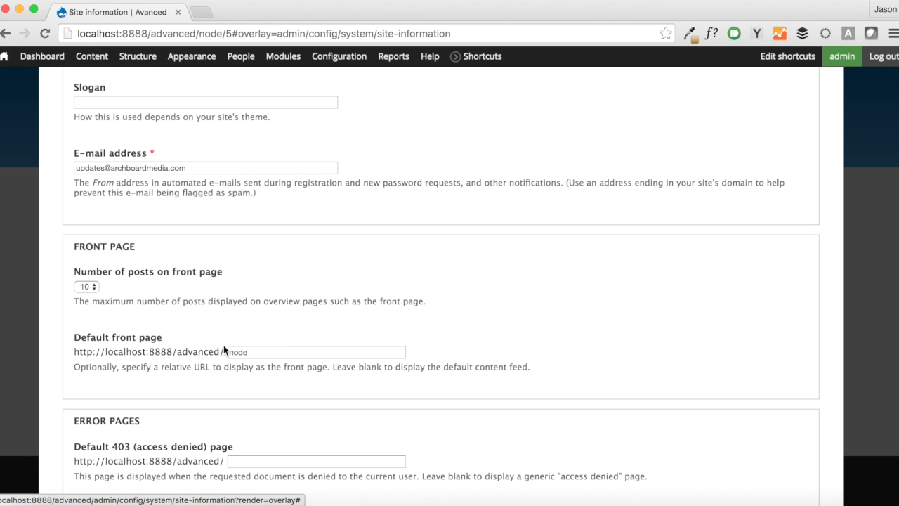
click(257, 353)
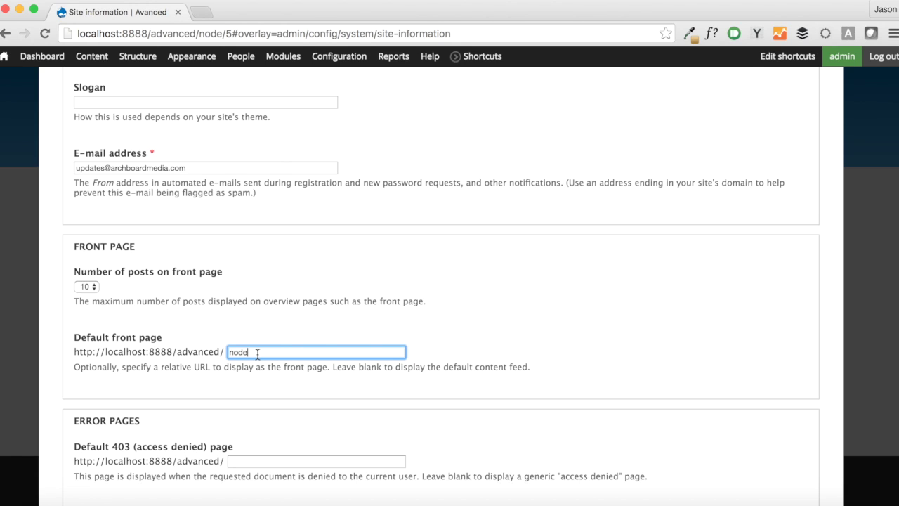
text(/5)
scroll(380, 349, down, 5)
click(116, 438)
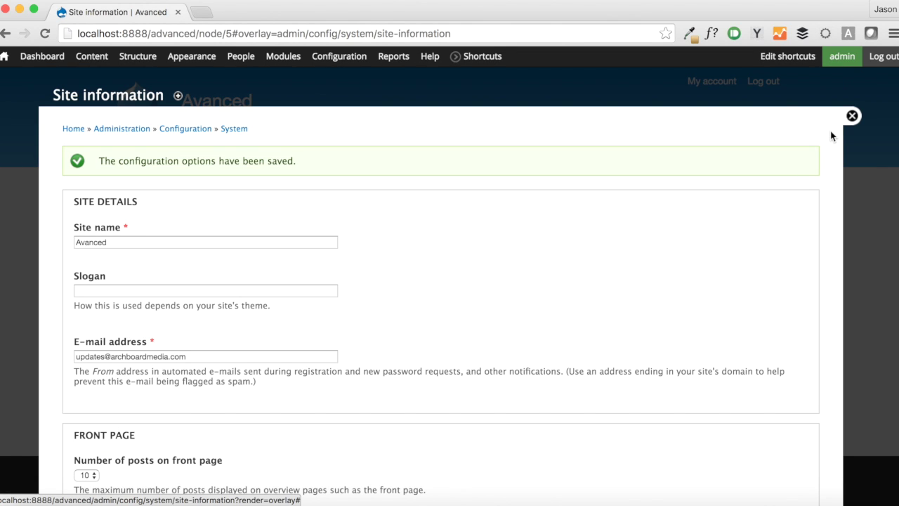
click(853, 116)
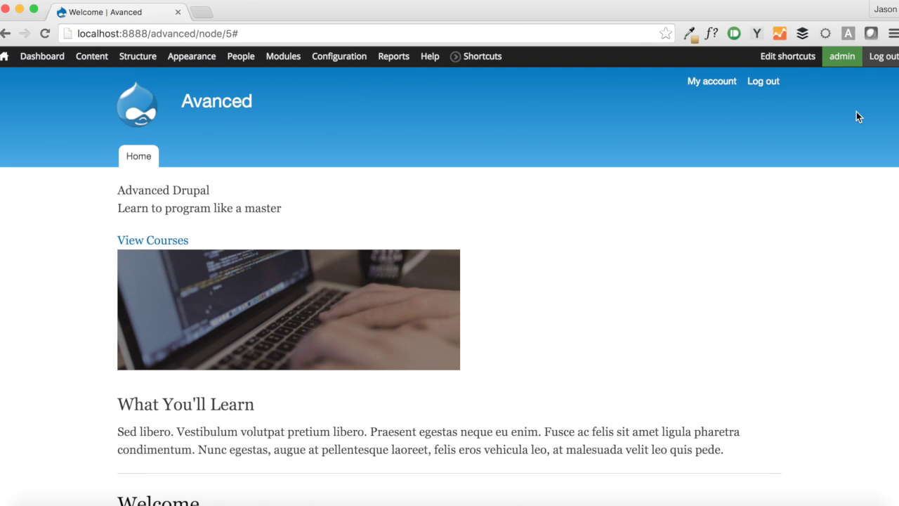
Scroll the new Welcome front page and compare it against the Advanced.ai mockup.
scroll(856, 111, down, 5)
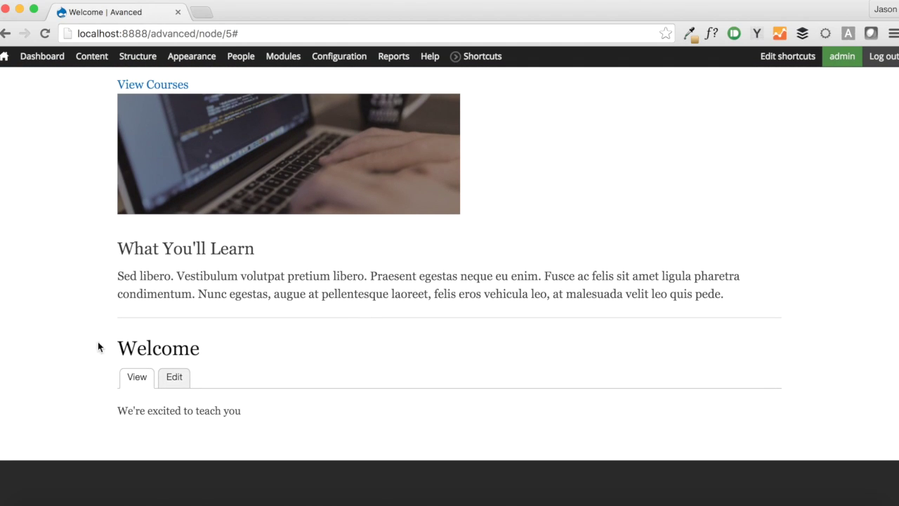
key(super+Tab)
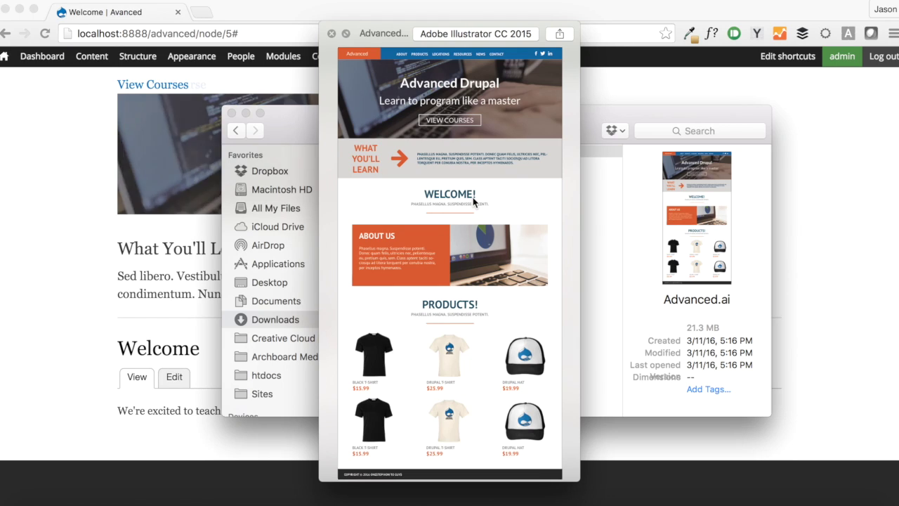
key(super+Tab)
scroll(309, 357, up, 4)
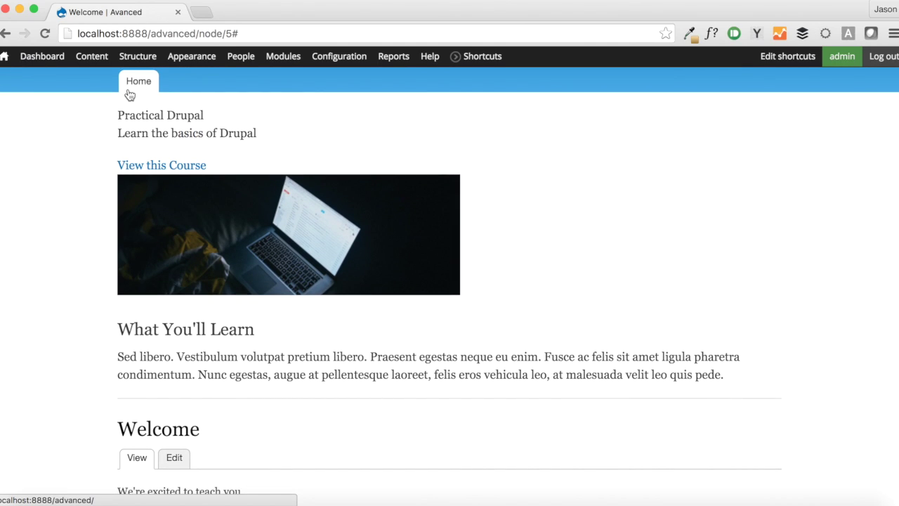
mouse_move(139, 69)
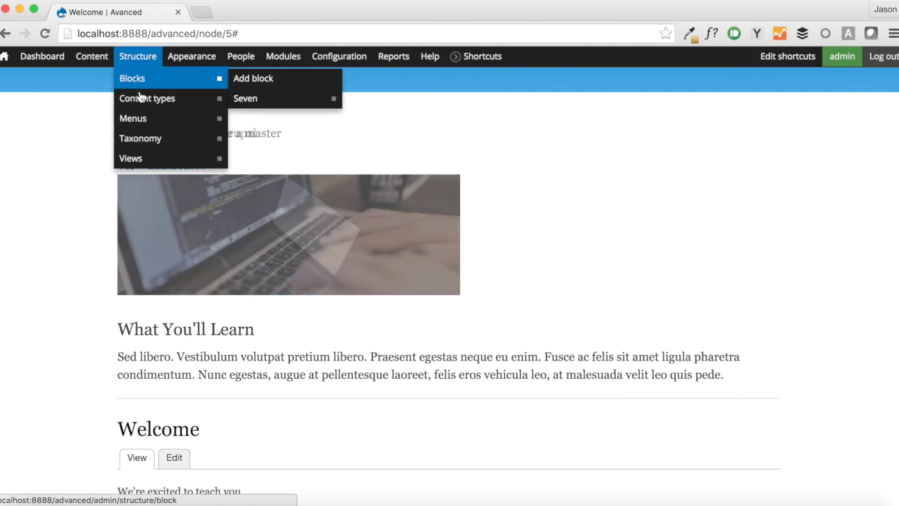
Start a content type named 'About Page' described 'Content of this type will create a new About Page.'.
mouse_move(144, 98)
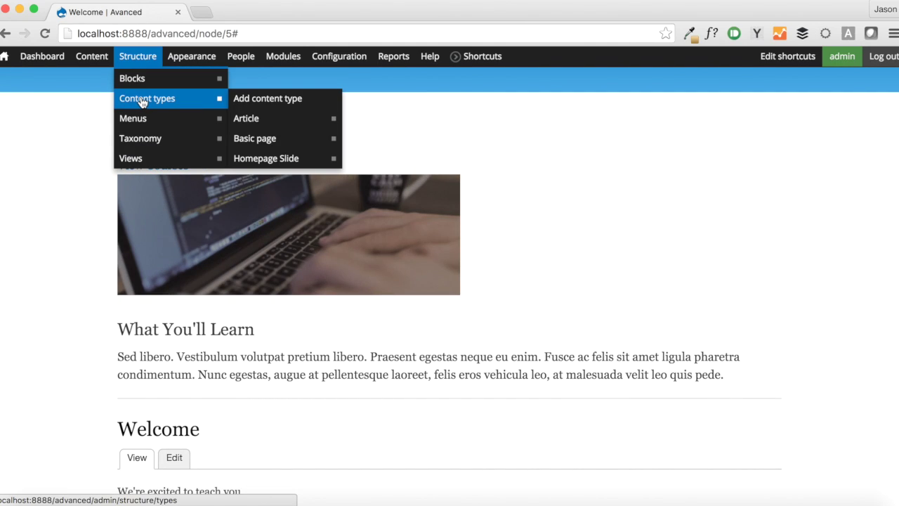
click(266, 103)
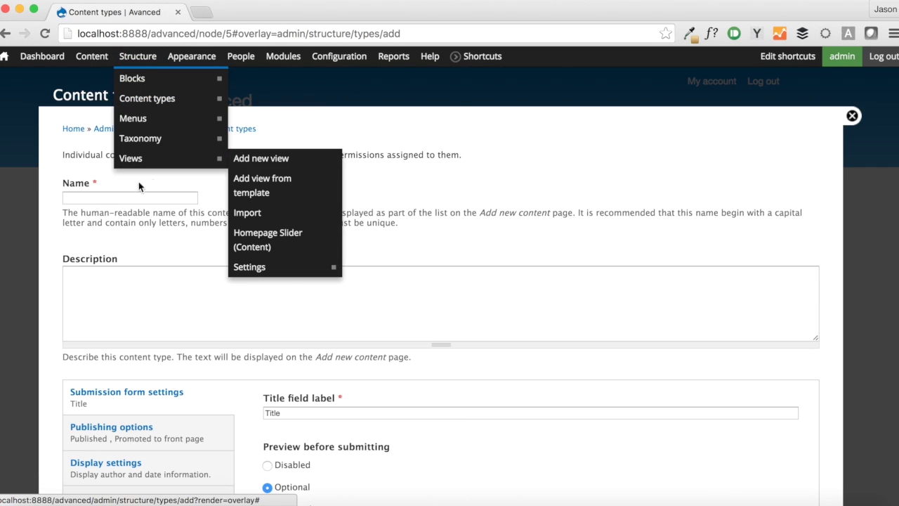
click(100, 196)
text(A)
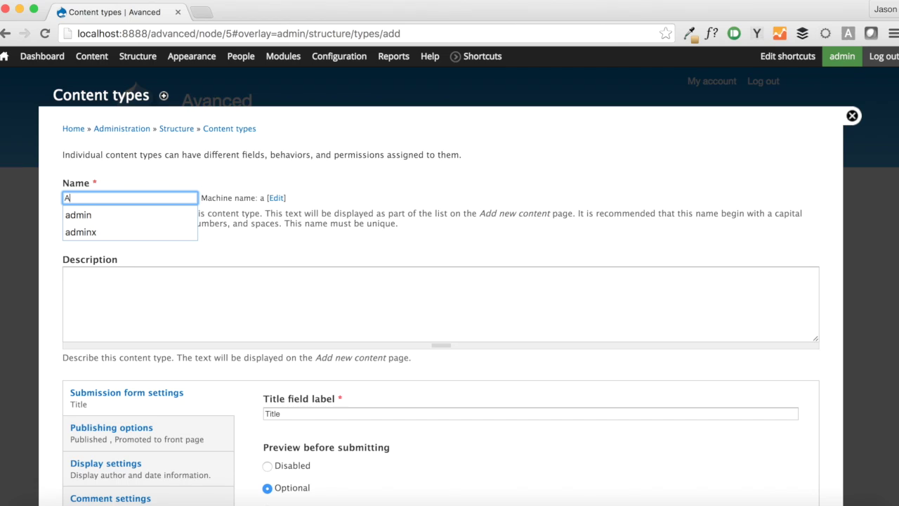
text(bout Page)
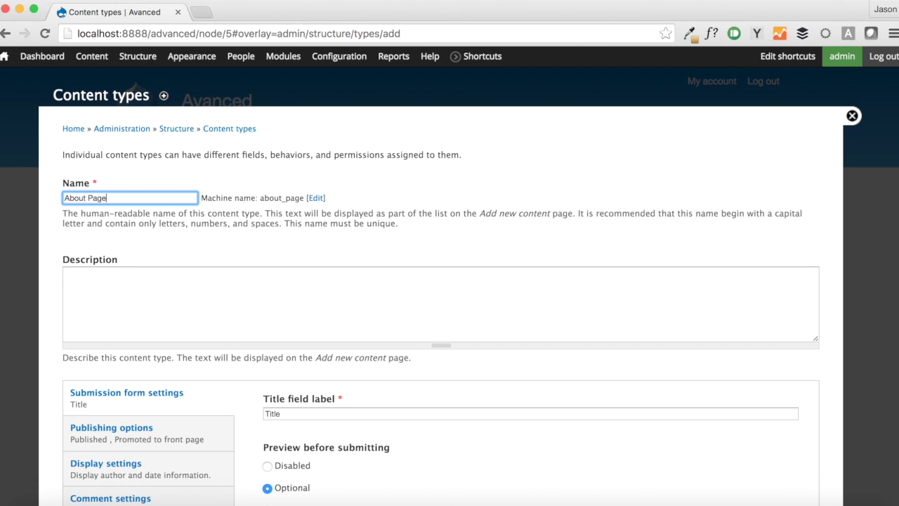
key(Tab)
key(Tab)
text(Conte)
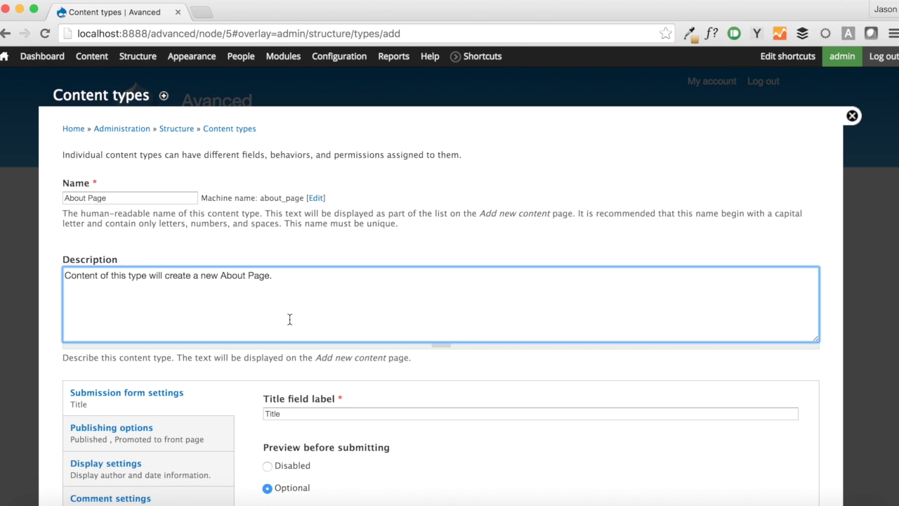
Turn off front-page promotion and author/date display, close comments by default, and save the About Page type.
scroll(289, 320, down, 4)
click(222, 297)
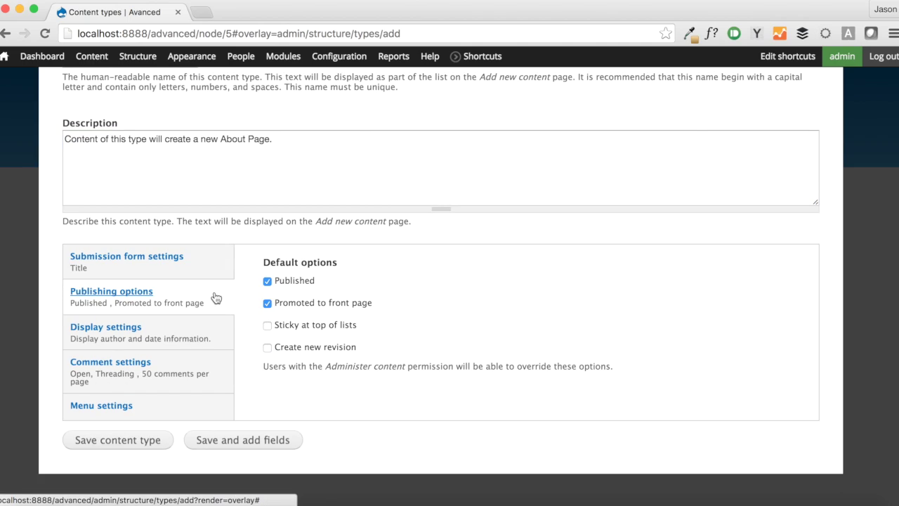
click(299, 301)
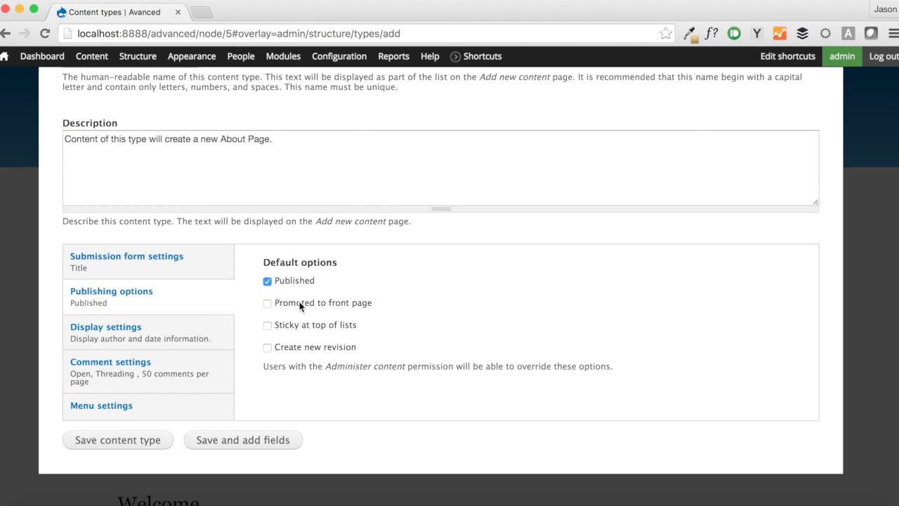
click(197, 335)
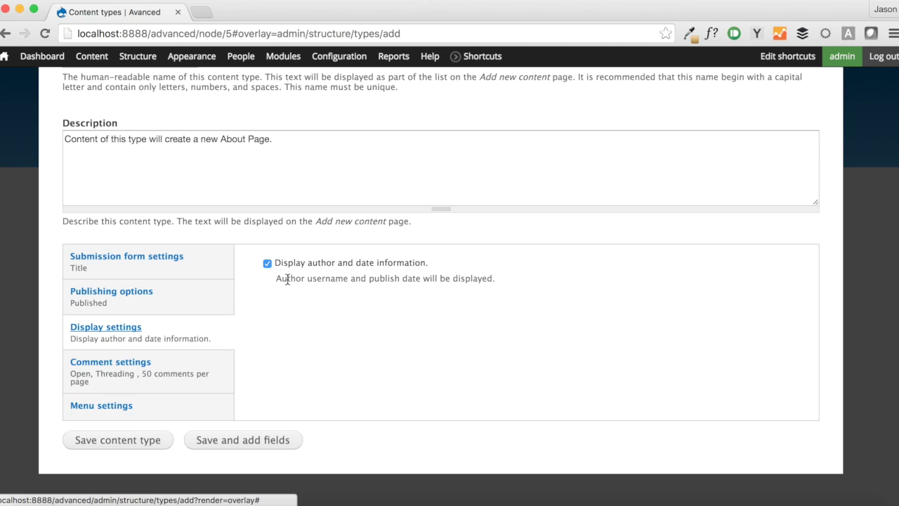
click(307, 261)
click(159, 396)
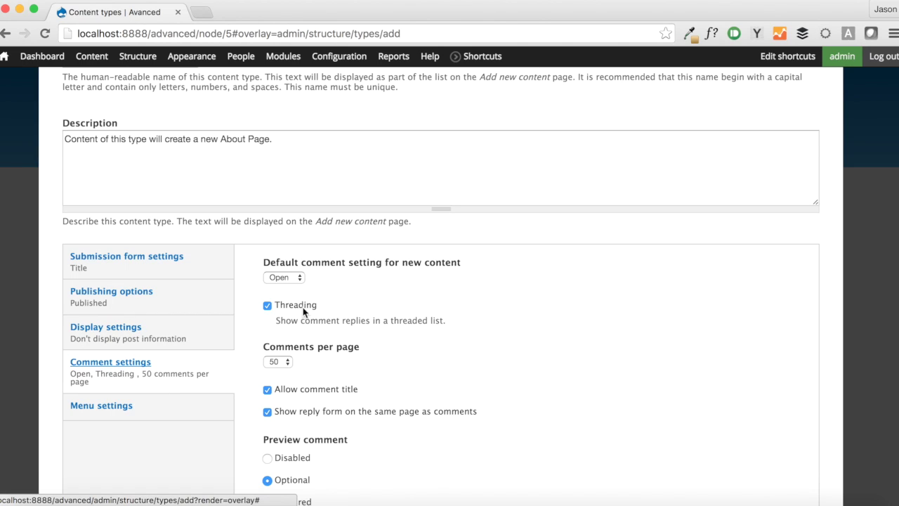
click(293, 279)
click(293, 289)
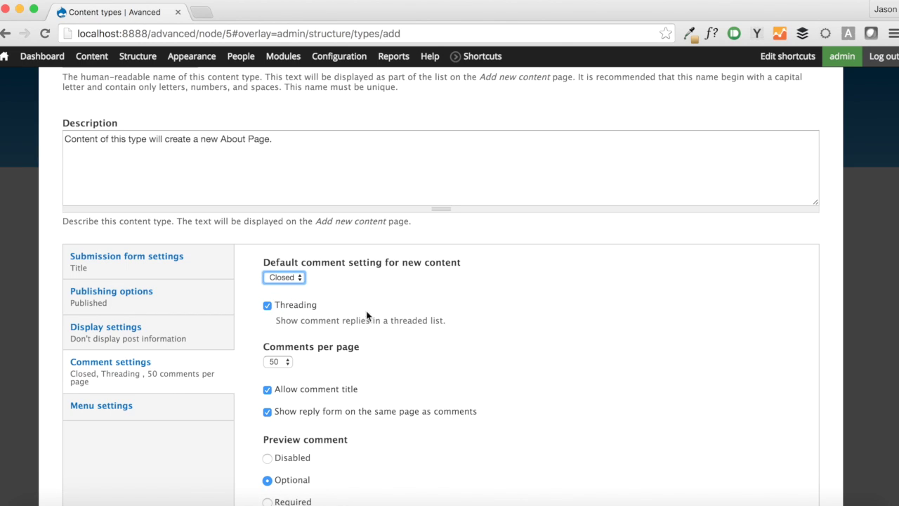
scroll(208, 426, down, 1)
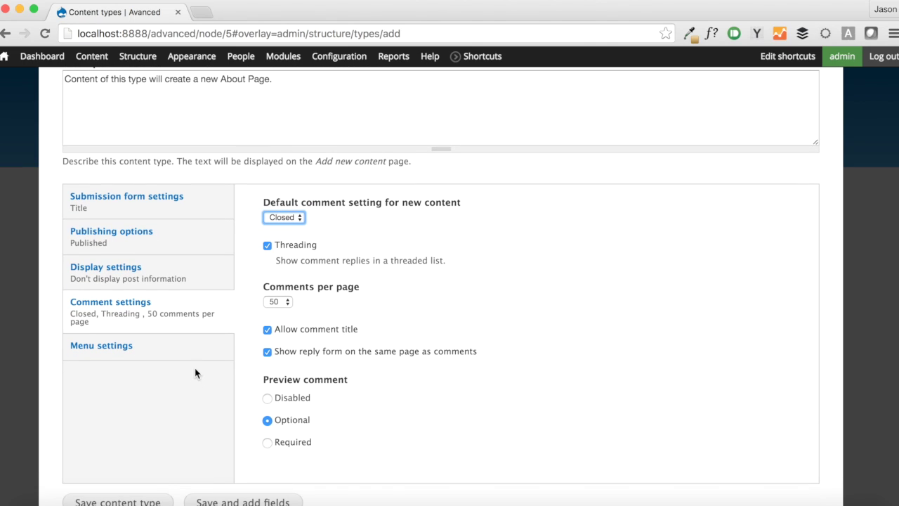
click(203, 360)
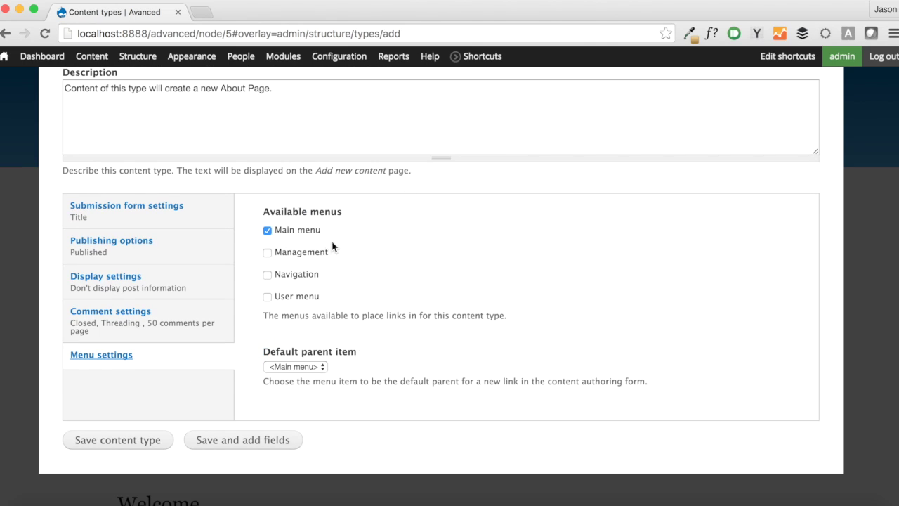
click(242, 448)
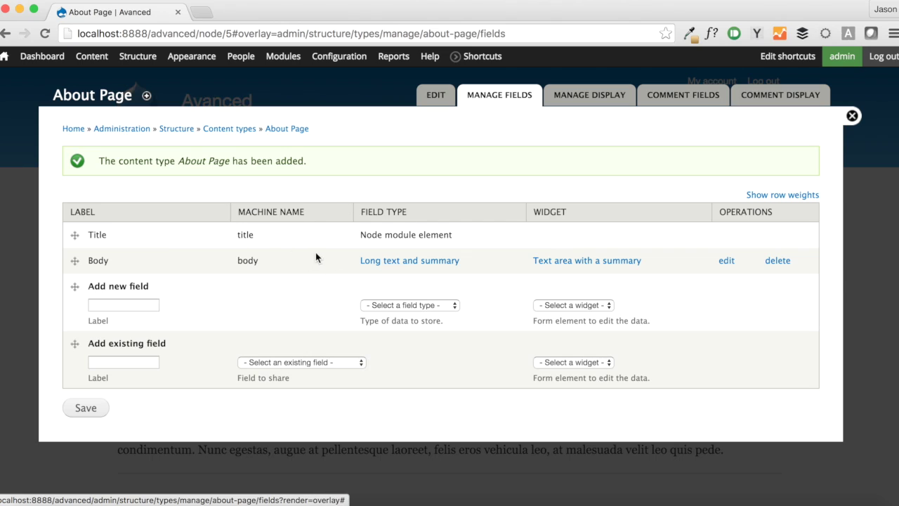
Add the existing field_image Image field to About Page and order it above Body.
click(330, 363)
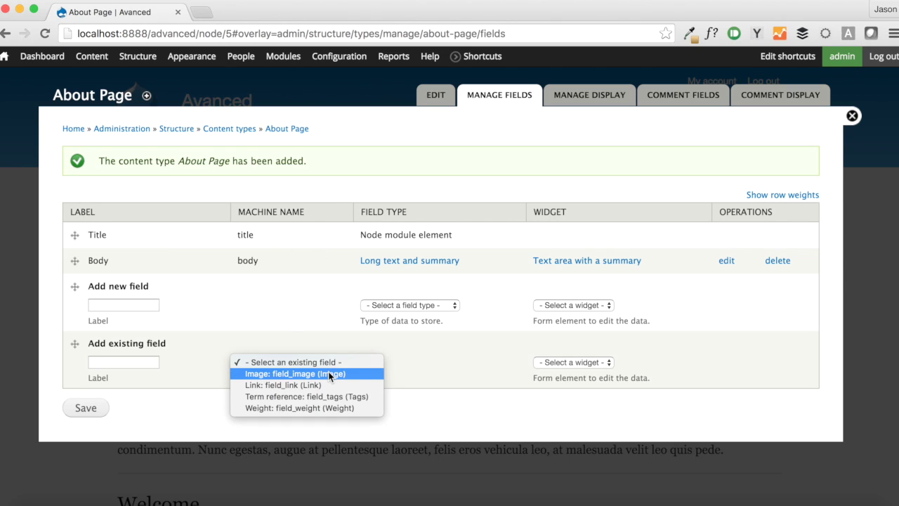
click(329, 373)
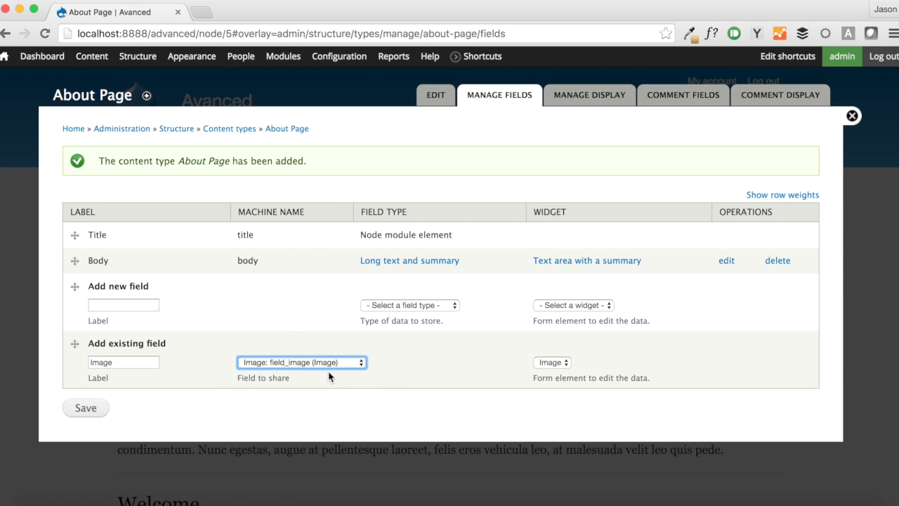
click(97, 411)
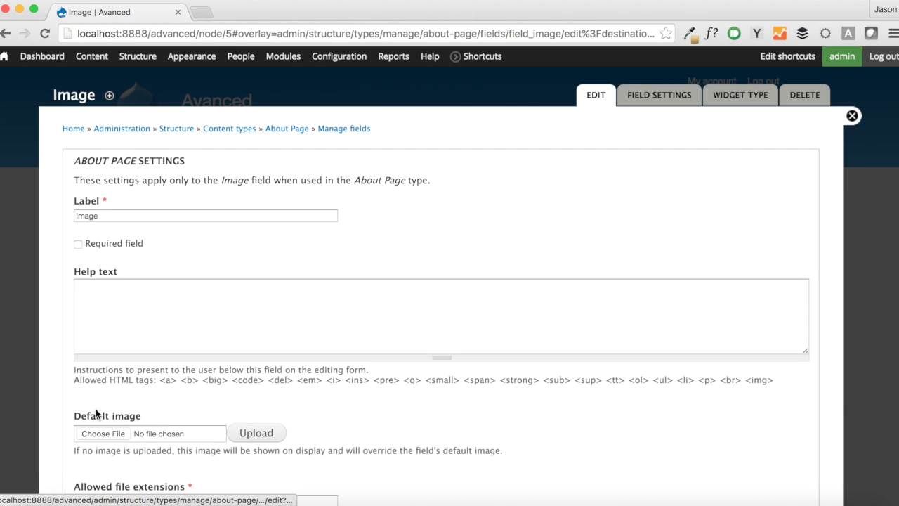
scroll(97, 412, down, 12)
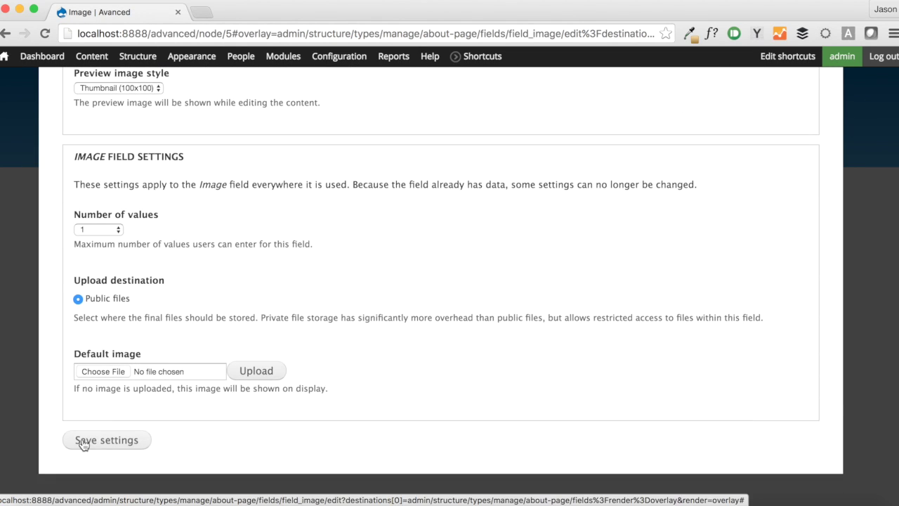
click(85, 443)
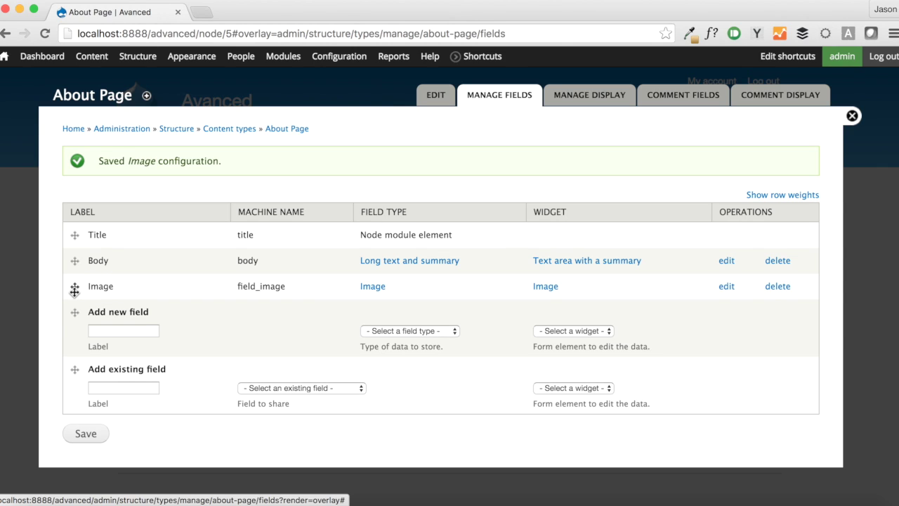
drag(73, 288, 75, 274)
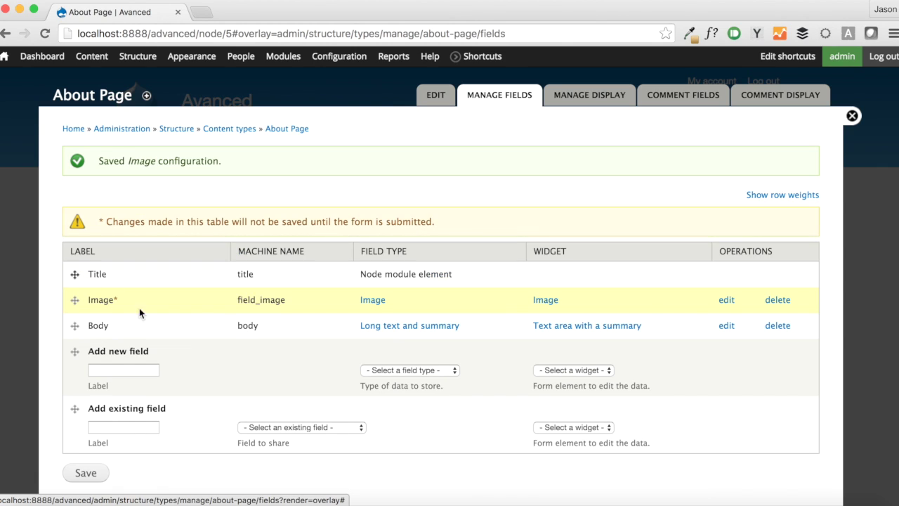
click(96, 482)
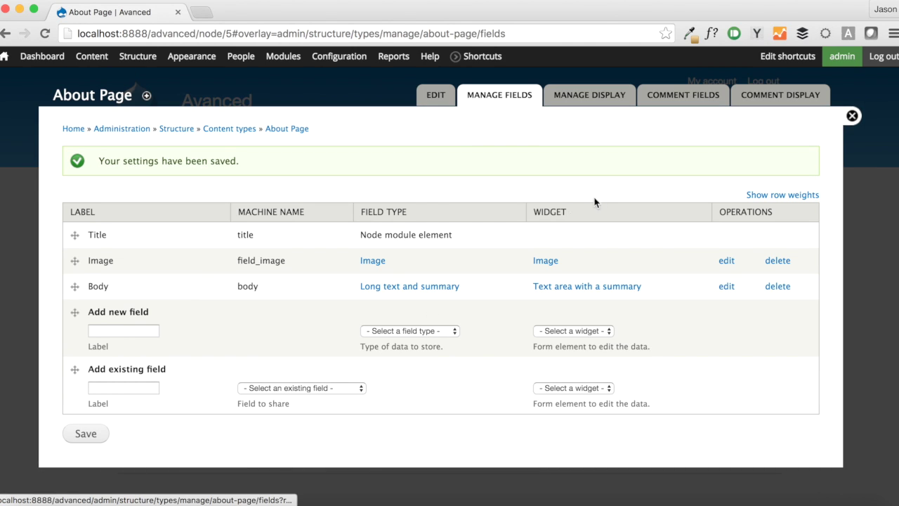
click(590, 94)
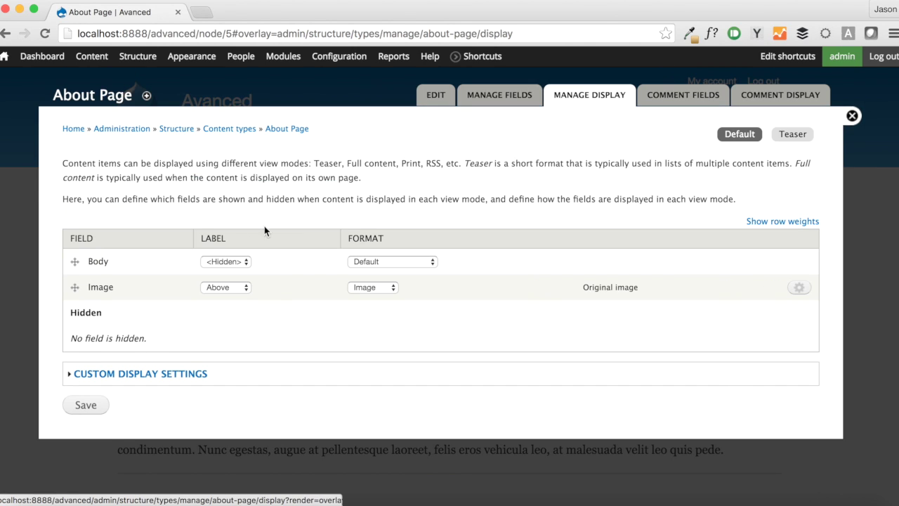
Move Image above Body, hide its label, use Medium (220x220) style, save, and close the overlay.
drag(72, 292, 73, 258)
click(254, 300)
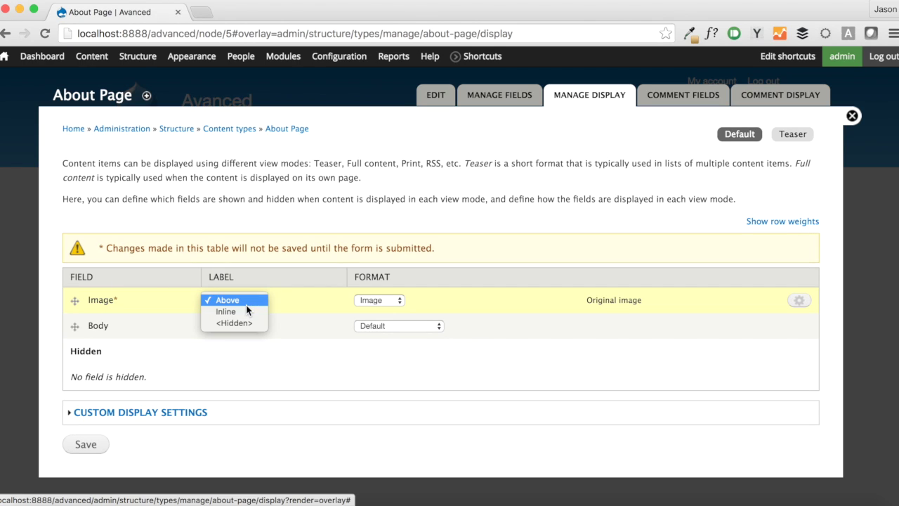
click(241, 325)
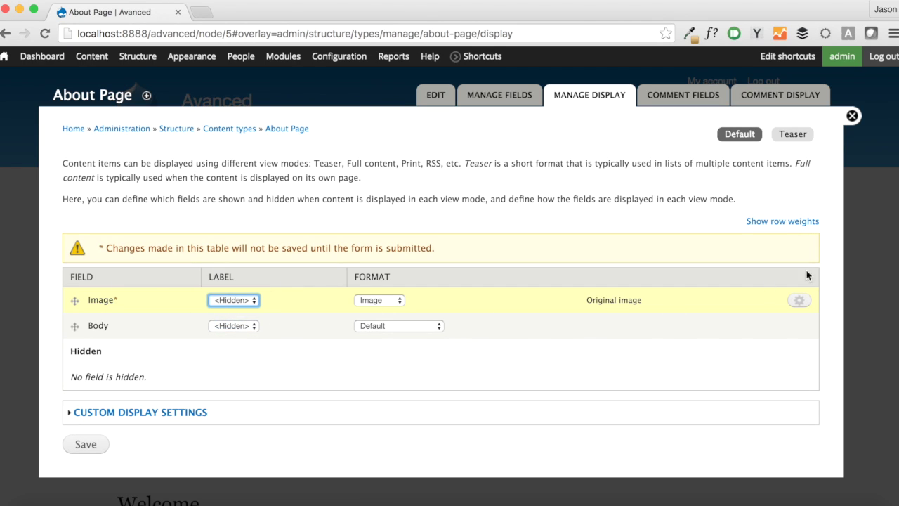
click(798, 300)
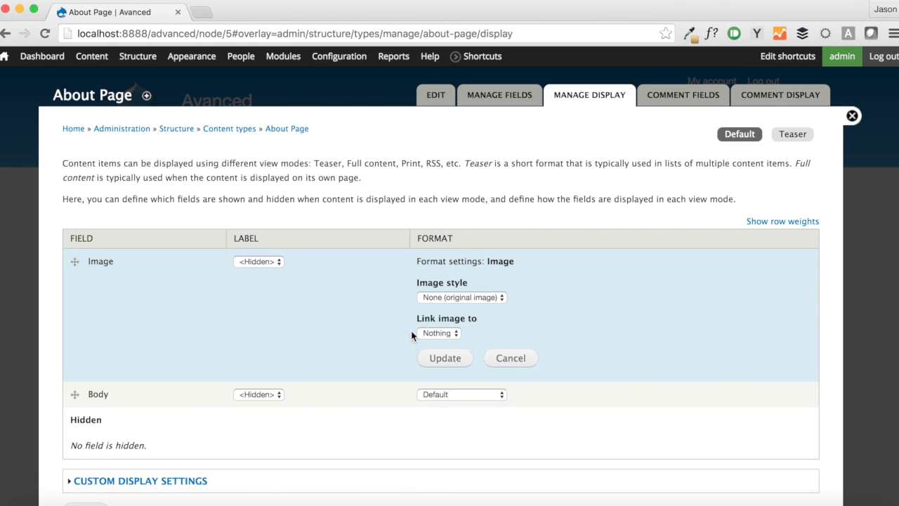
click(471, 299)
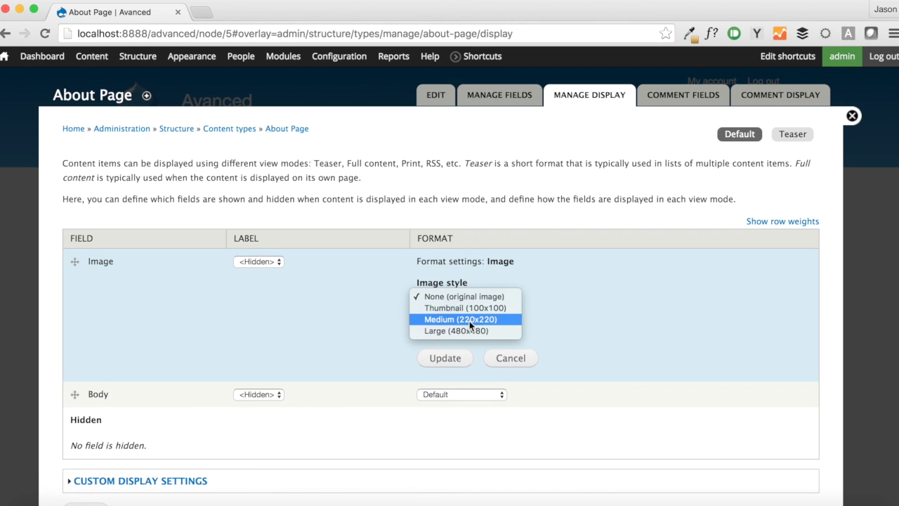
click(469, 323)
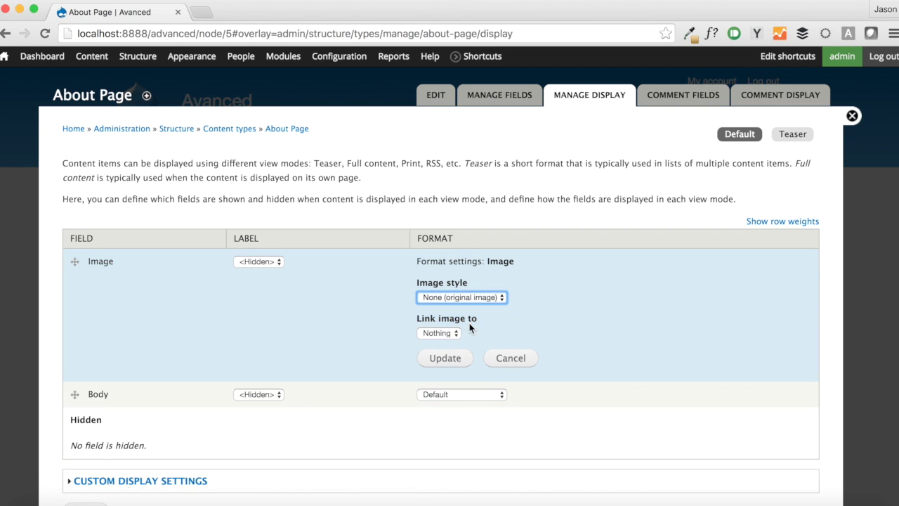
click(442, 357)
click(81, 410)
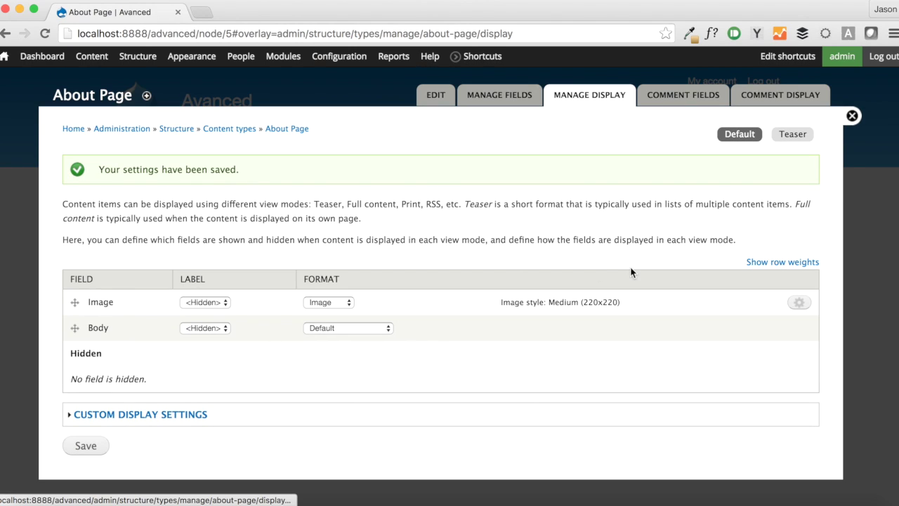
click(852, 116)
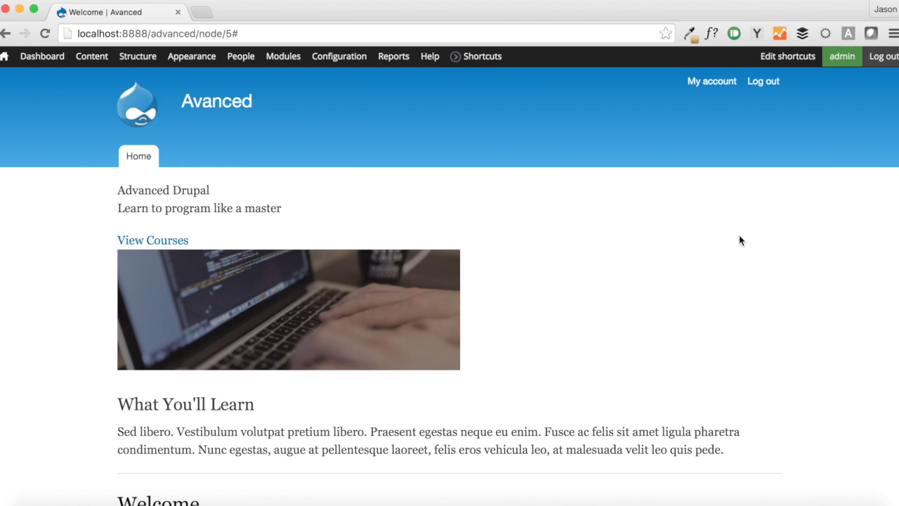
key(super+Tab)
key(super+Tab)
key(super+shift+Tab)
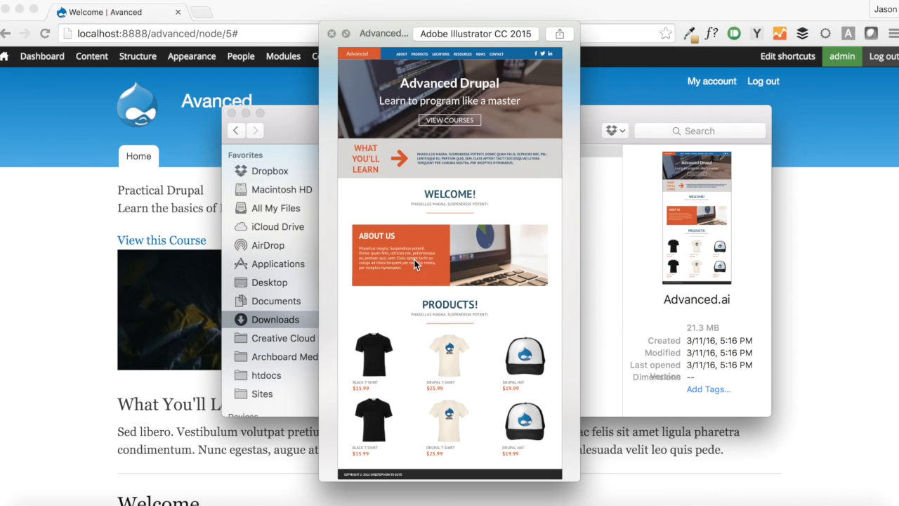
click(46, 327)
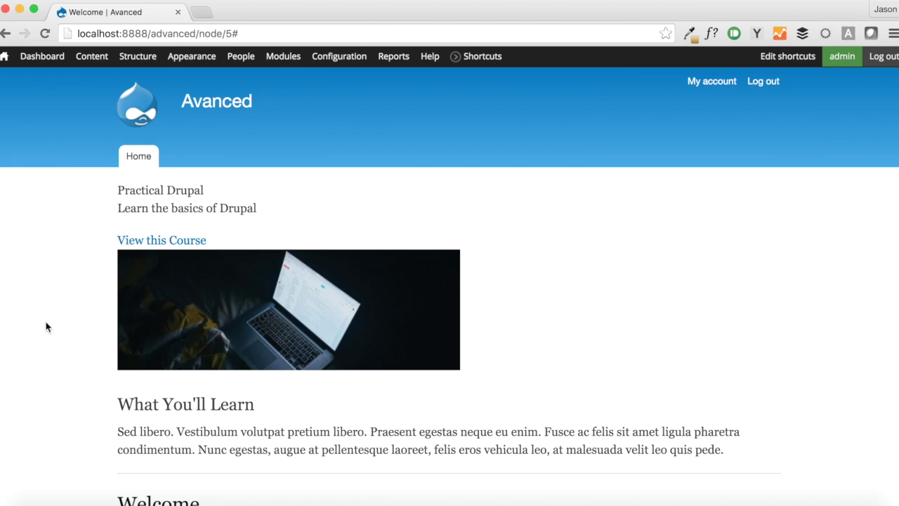
Start a new About Page and enter the title About Us.
mouse_move(92, 59)
mouse_move(90, 81)
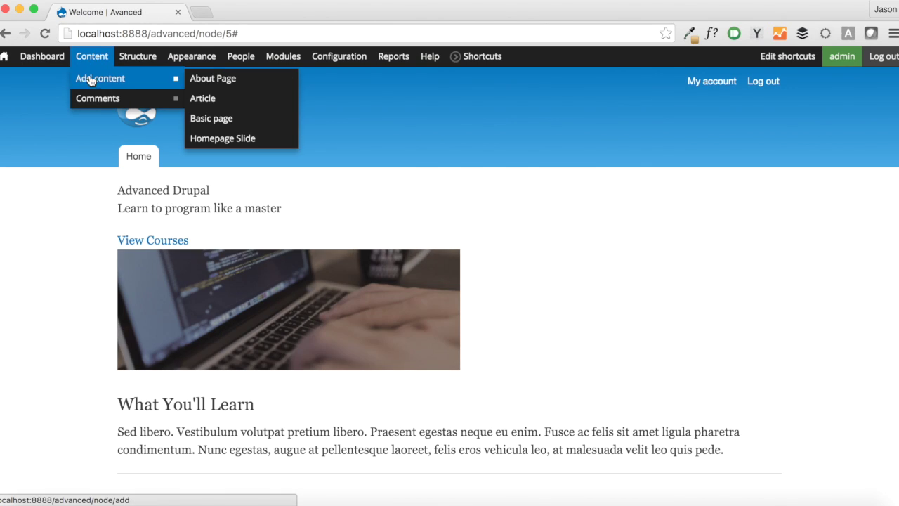
click(226, 78)
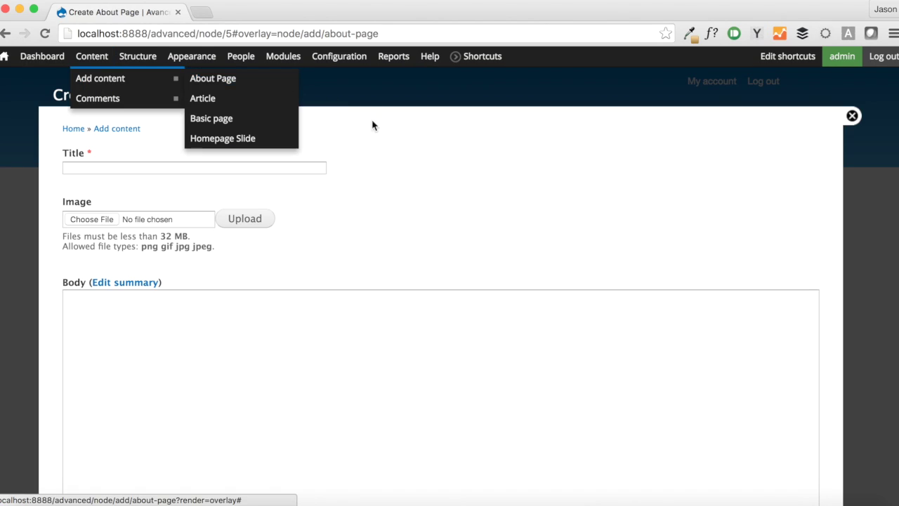
click(239, 167)
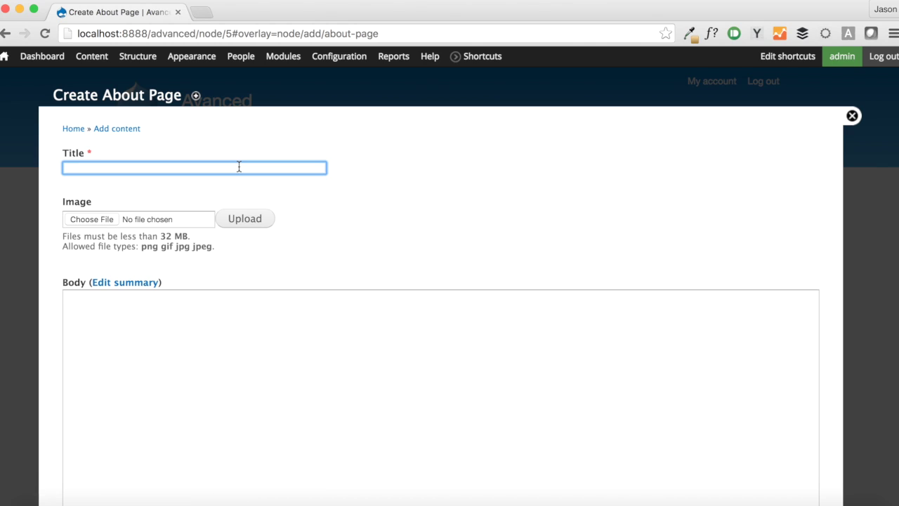
text(About Us)
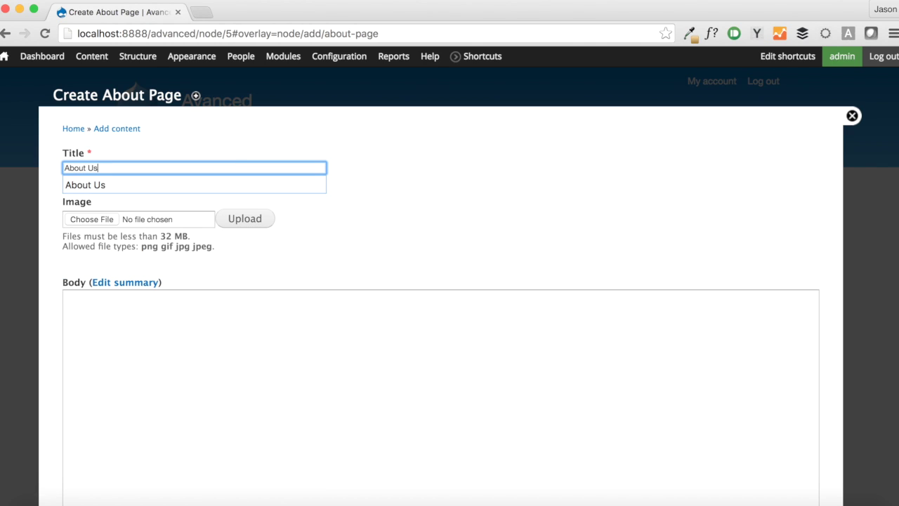
Paste two generated lorem ipsum paragraphs into the Body field.
click(757, 34)
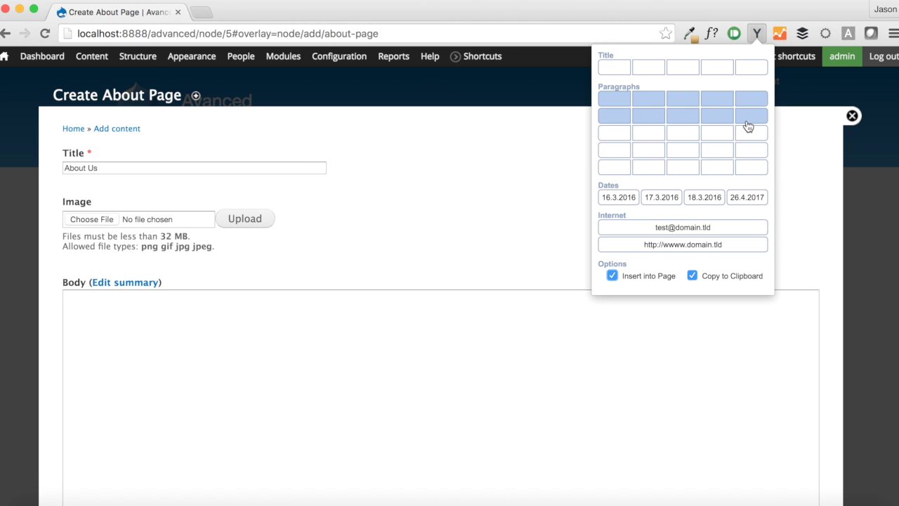
click(747, 125)
click(429, 337)
text(Phasellus viverra nulla ut metus varius laoreet. Aenean massa. Nam quam nunc, blandit vel, luctus pulvinar, hendrerit id, lorem. Nullam accumsan lorem in dui. Curabitur turpis.  Cras risus ipsum, faucibus ut, ullamcorper id, varius ac, leo. Sed augue ipsum, egestas nec, vestibulum et, malesuada adipiscing, dui. Donec posuere vulputate arcu. Quisque id odio. Vestibulum turpis sem, aliquet eget, lobortis pellentesque, rutrum eu, nisl.)
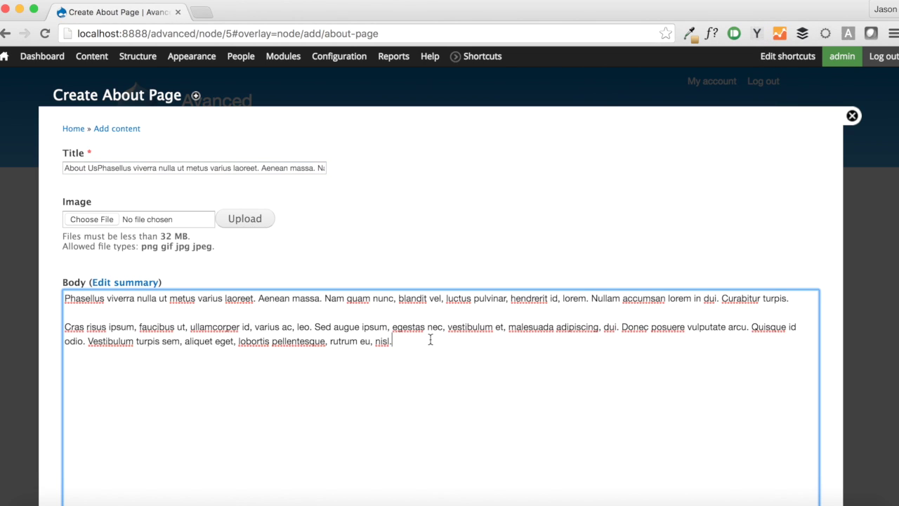
click(201, 12)
Go to unsplash.com and search for computer photos.
text(Unsplash.com)
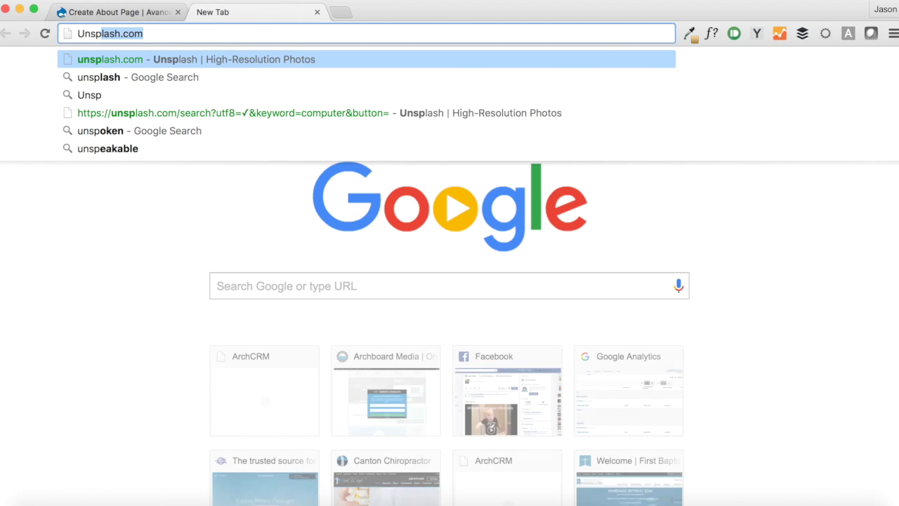
key(Return)
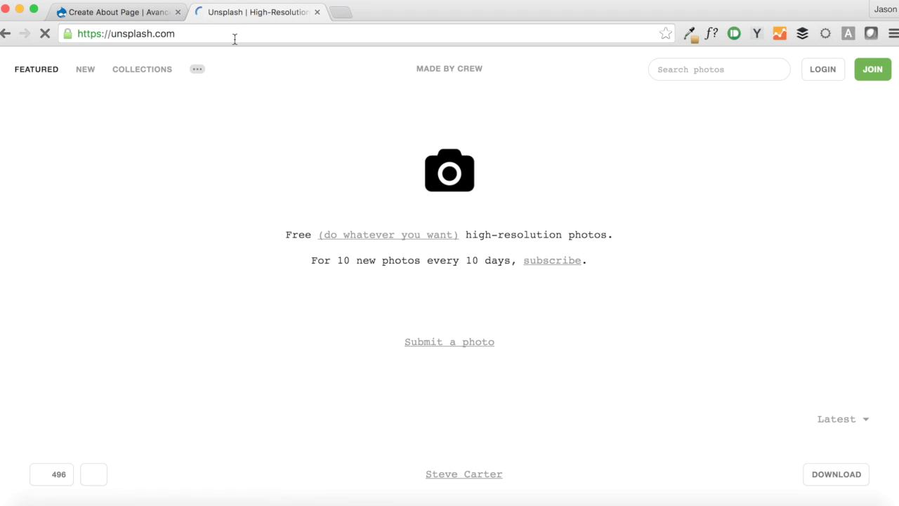
click(709, 74)
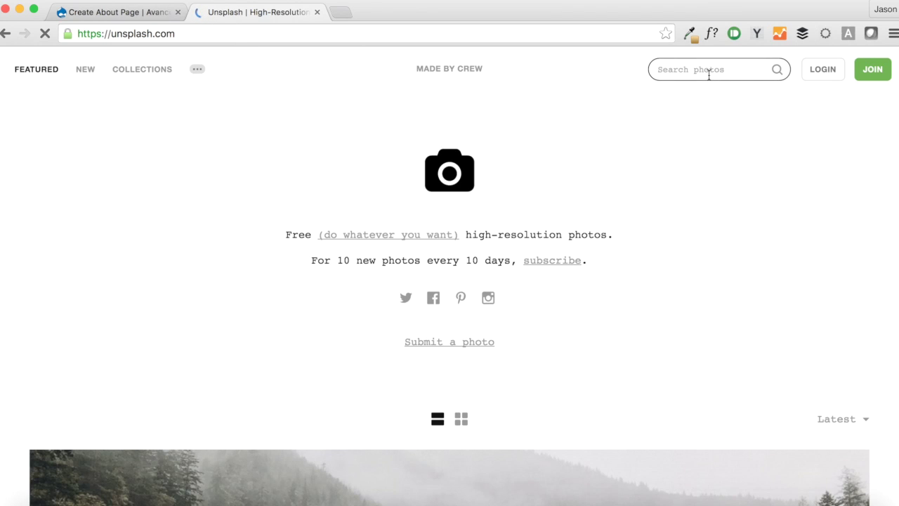
text(comp)
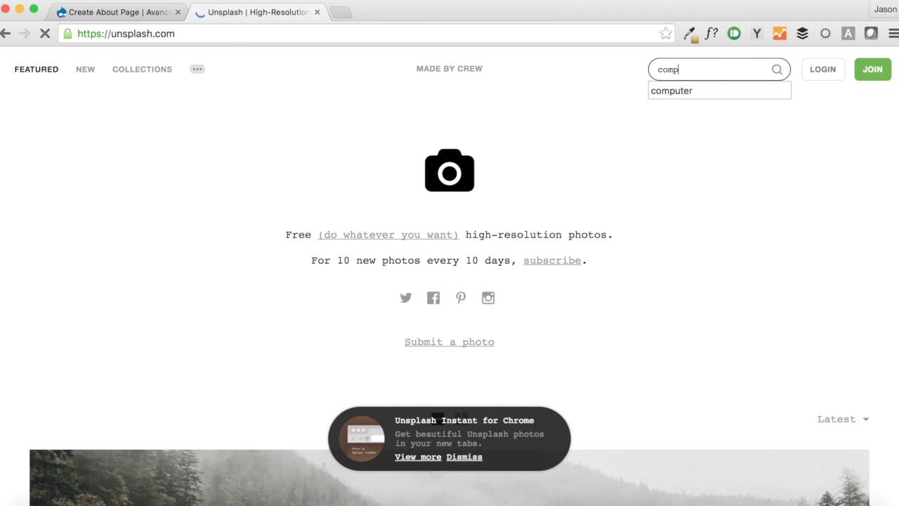
text(uter)
key(Return)
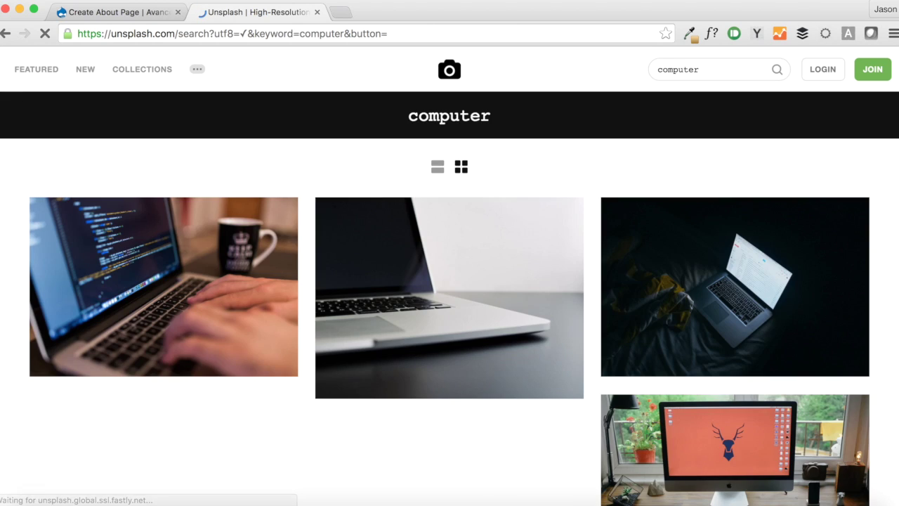
scroll(457, 309, down, 5)
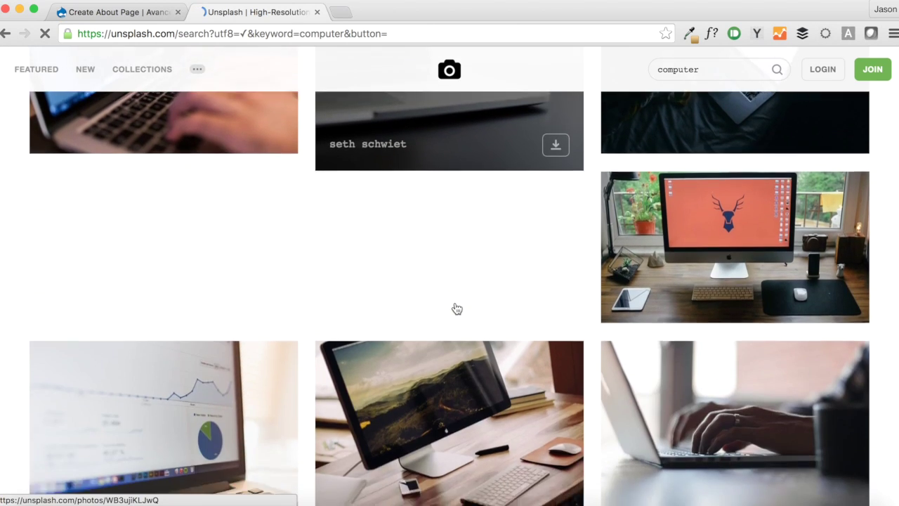
scroll(457, 309, down, 2)
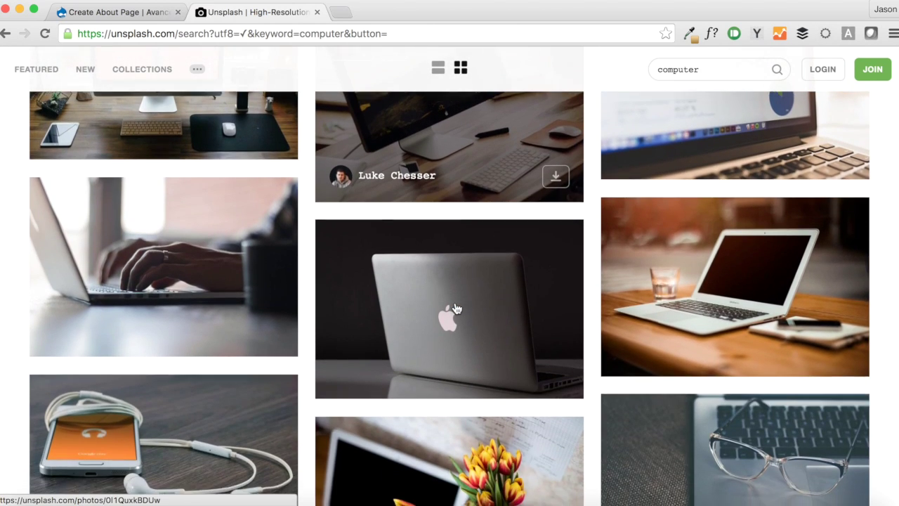
scroll(456, 309, up, 4)
scroll(456, 307, up, 3)
scroll(457, 307, down, 6)
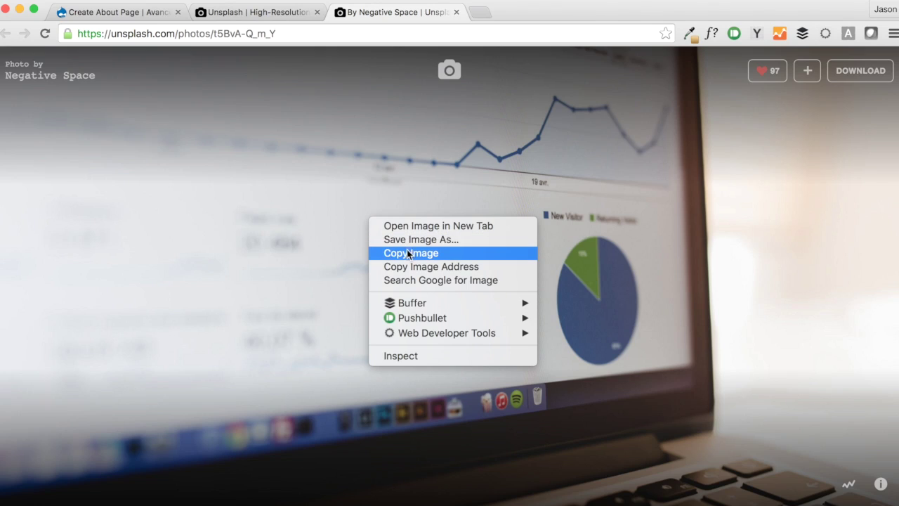
Save the laptop analytics-chart photo to Downloads as about.jpeg.
click(459, 239)
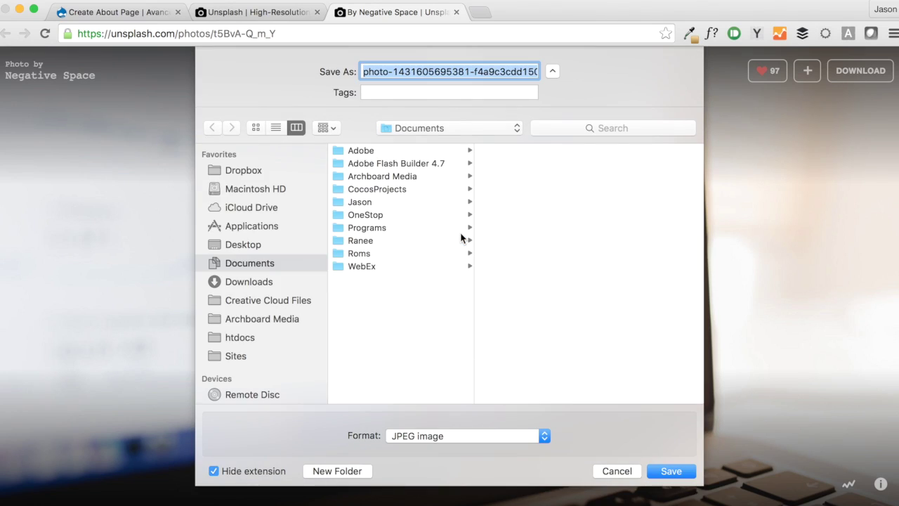
text(about)
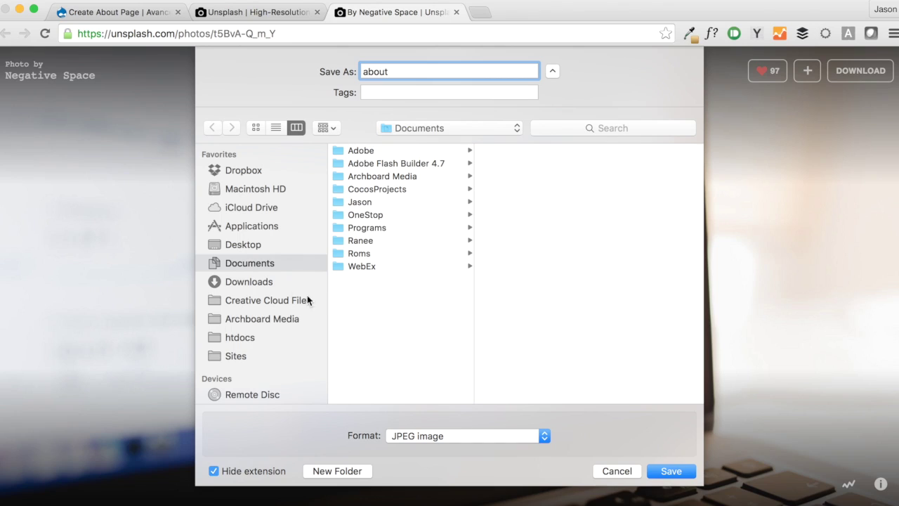
click(269, 281)
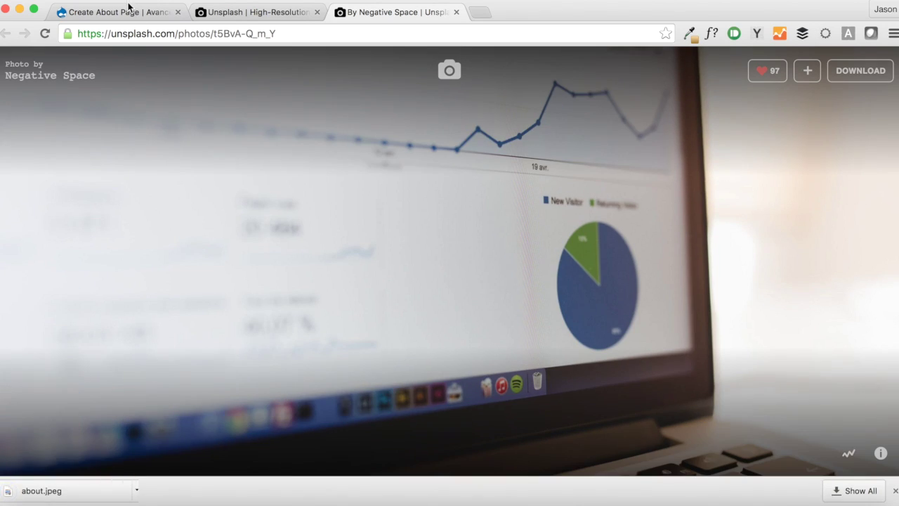
click(125, 12)
Upload about.jpeg from Downloads as the About page's image.
mouse_move(177, 137)
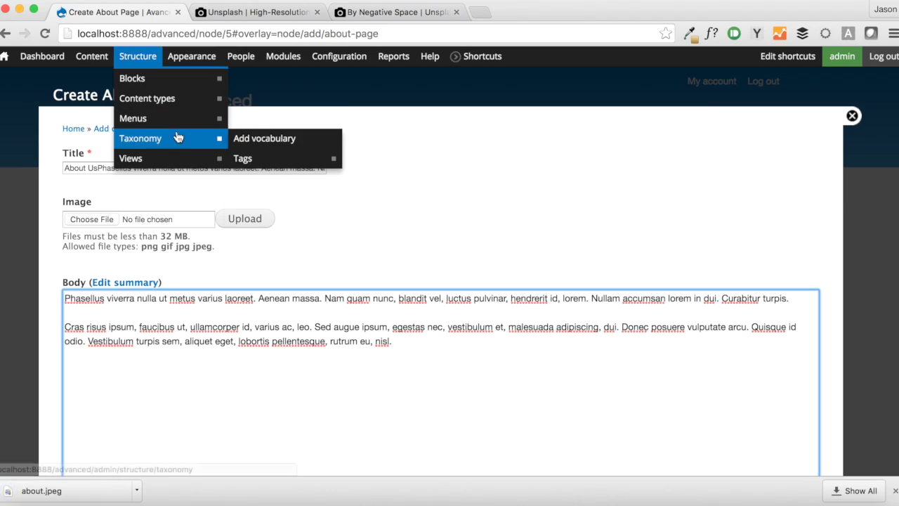
click(95, 219)
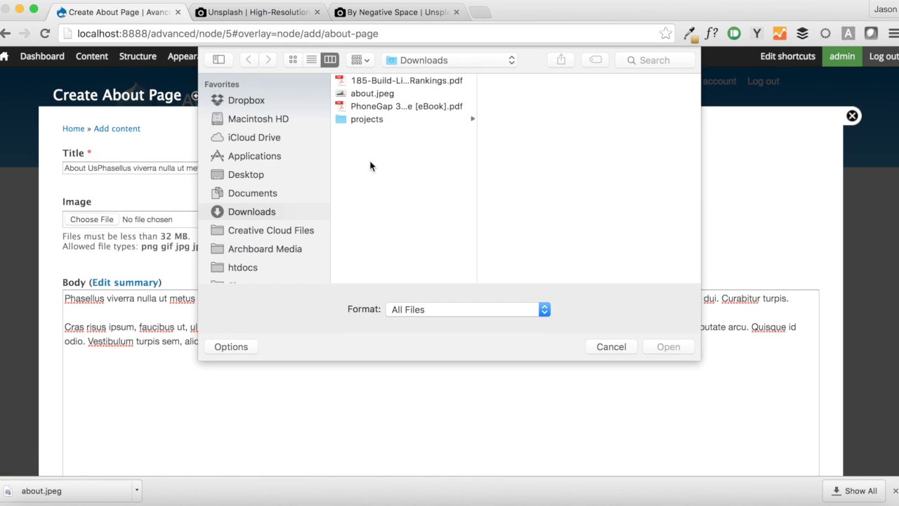
double_click(387, 94)
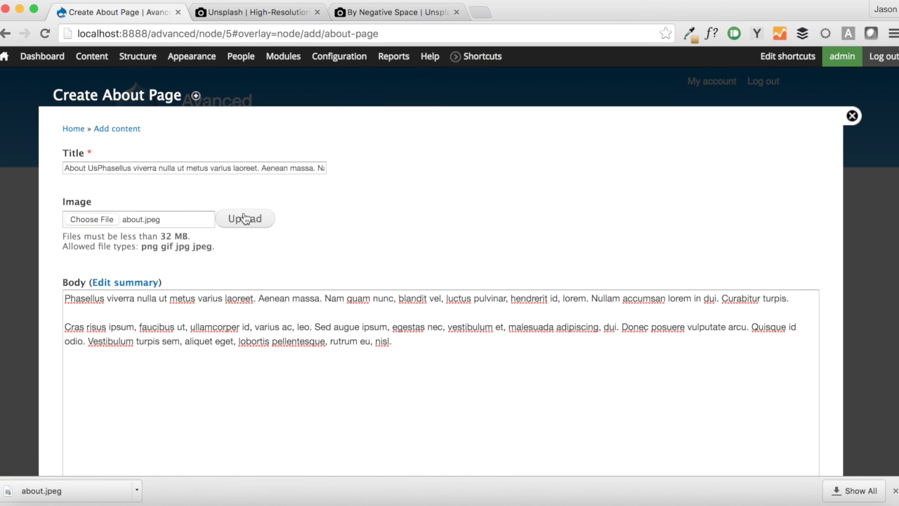
click(244, 218)
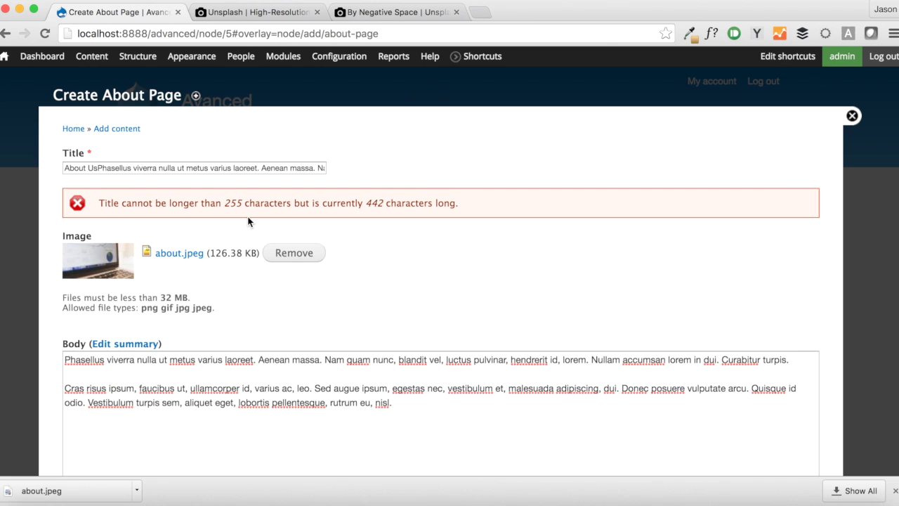
scroll(214, 331, down, 5)
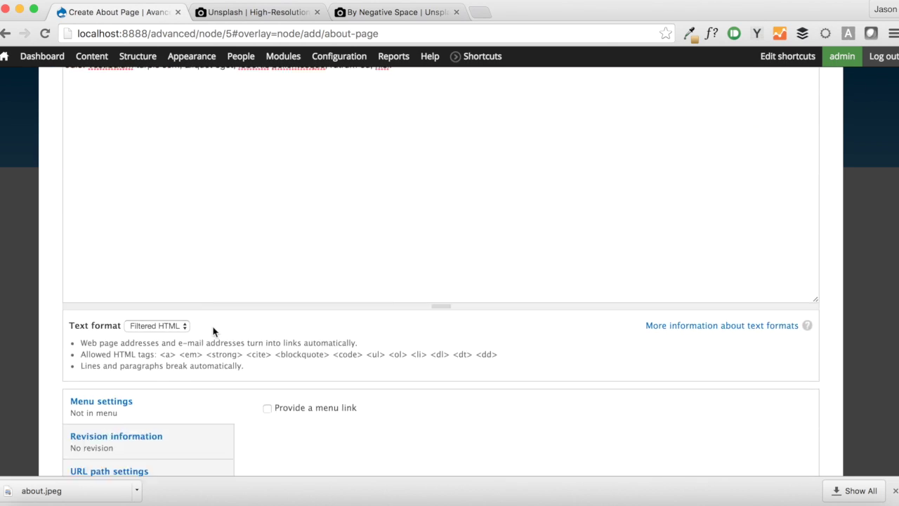
scroll(214, 331, down, 3)
click(97, 413)
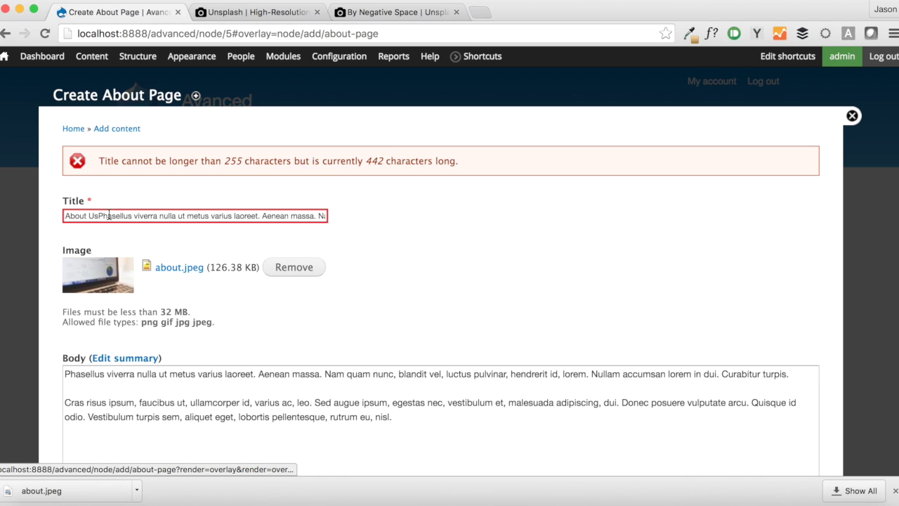
Trim the title back to 'About Us' and save the new page.
drag(103, 215, 407, 260)
key(BackSpace)
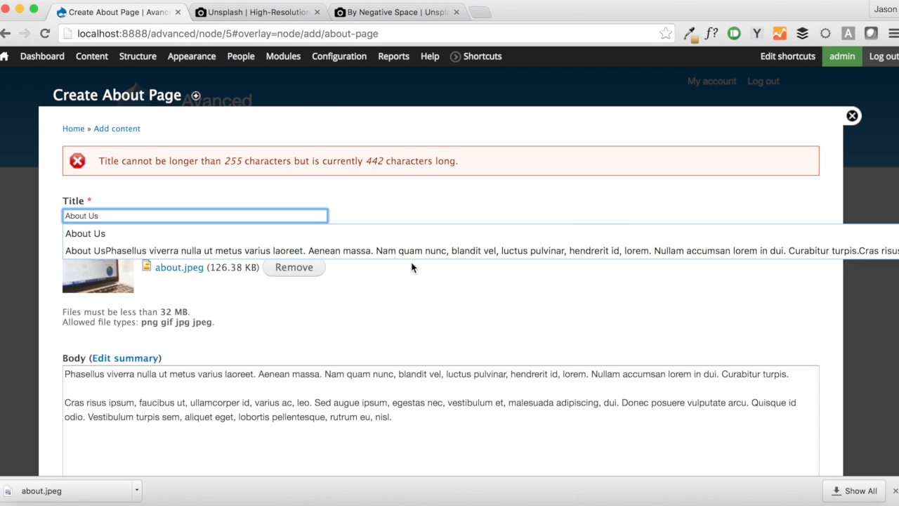
click(461, 293)
scroll(462, 293, down, 10)
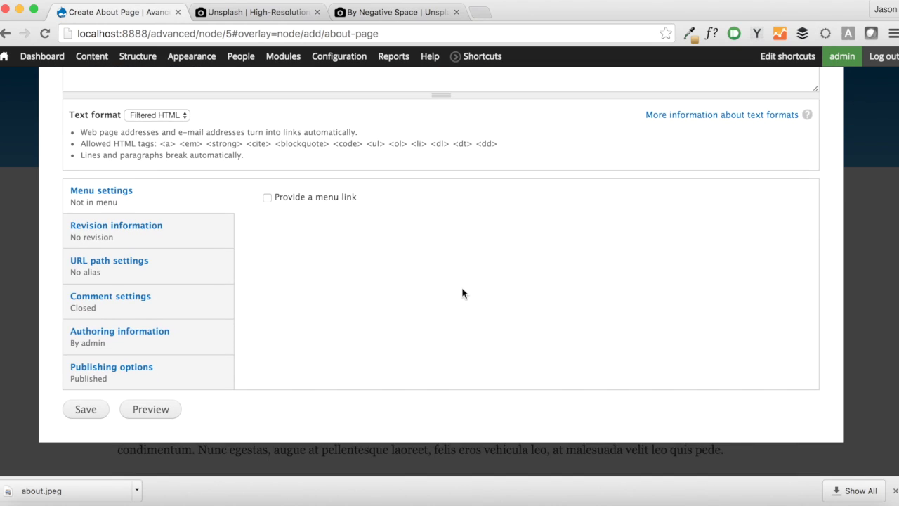
click(86, 408)
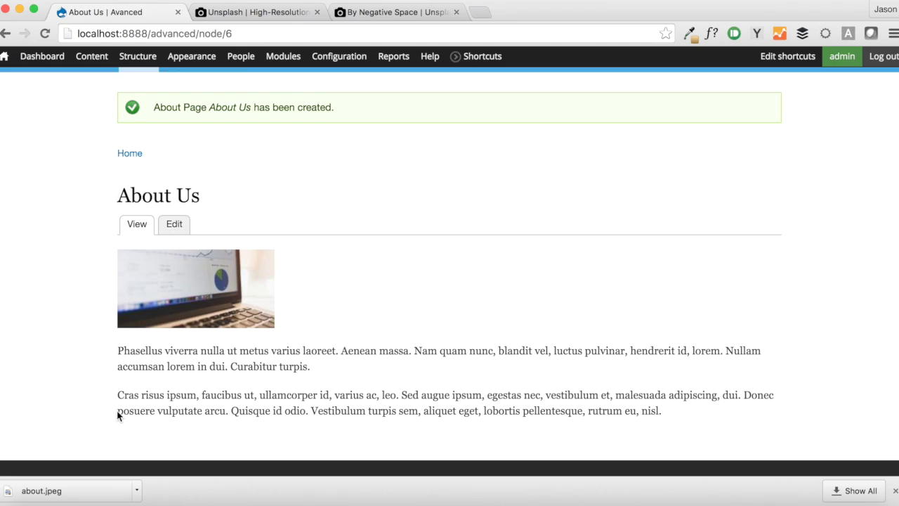
Edit the About Us page, enable 'Provide a menu link', and save it.
scroll(119, 415, down, 1)
scroll(133, 354, up, 2)
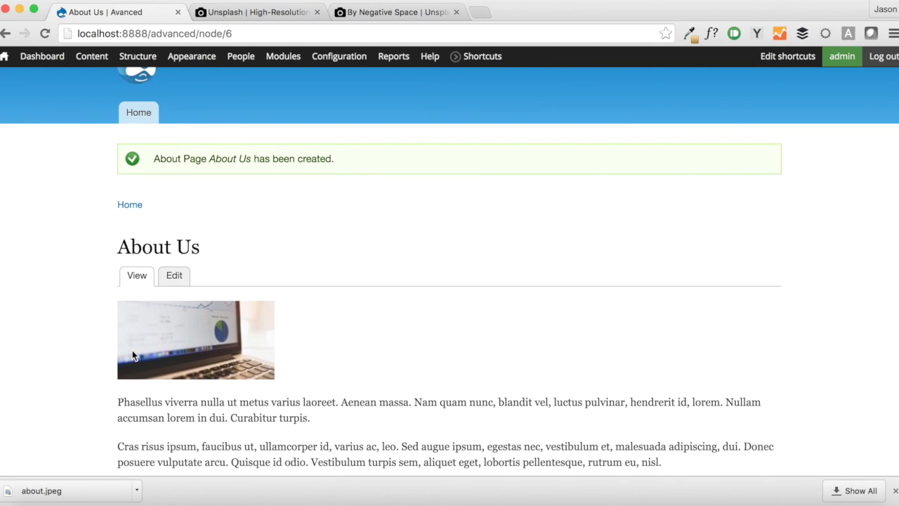
scroll(132, 354, up, 1)
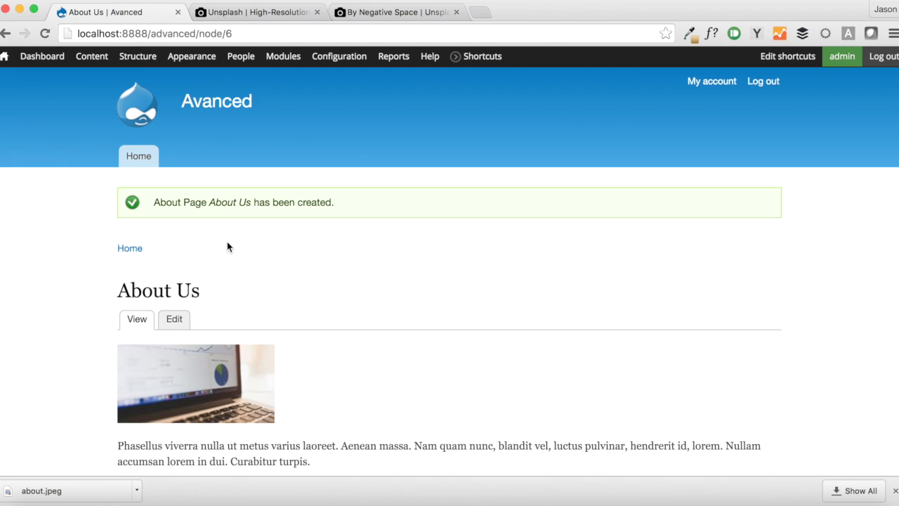
click(146, 166)
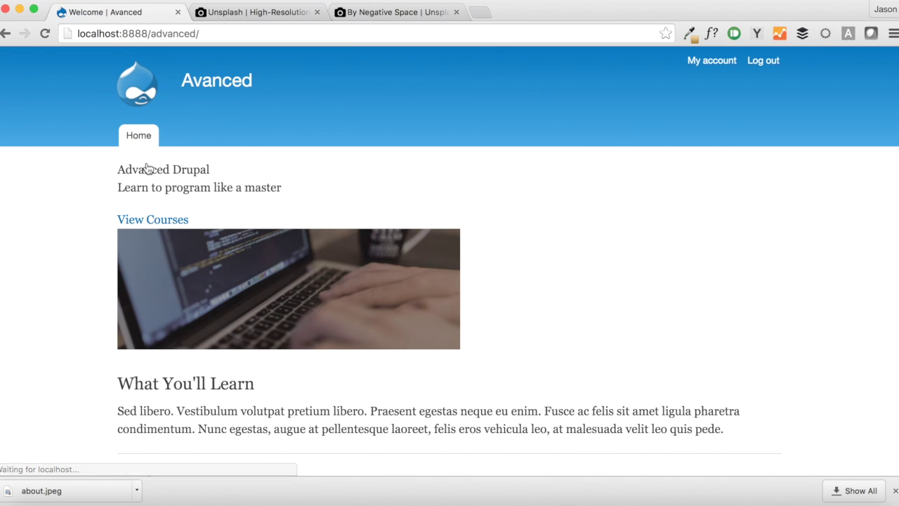
scroll(147, 169, left, 5)
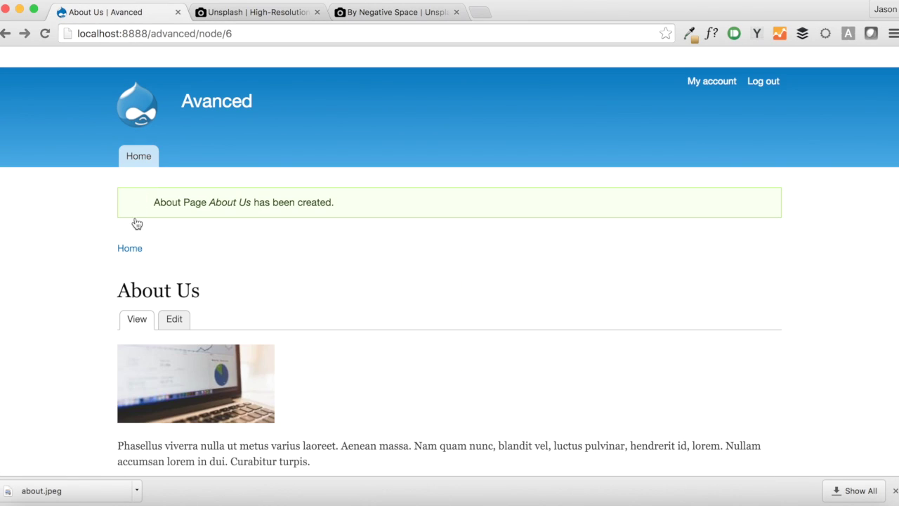
click(175, 321)
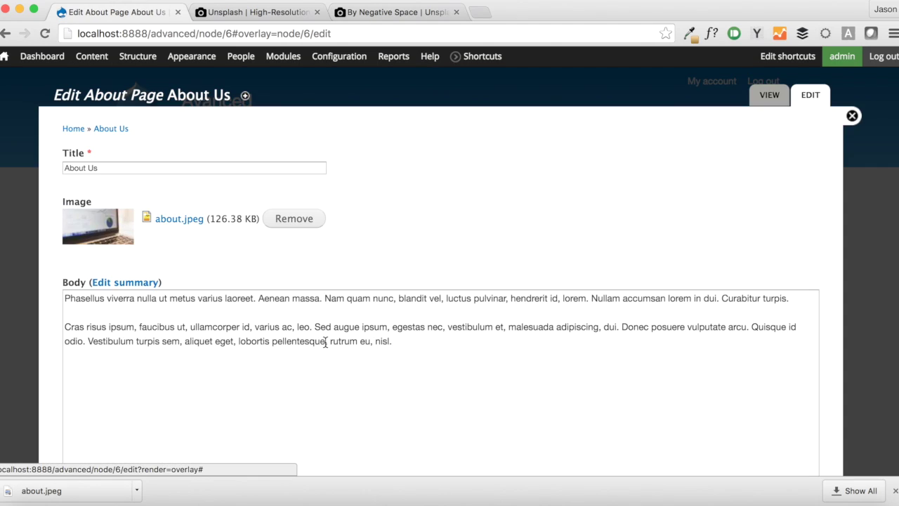
scroll(325, 341, down, 10)
click(267, 189)
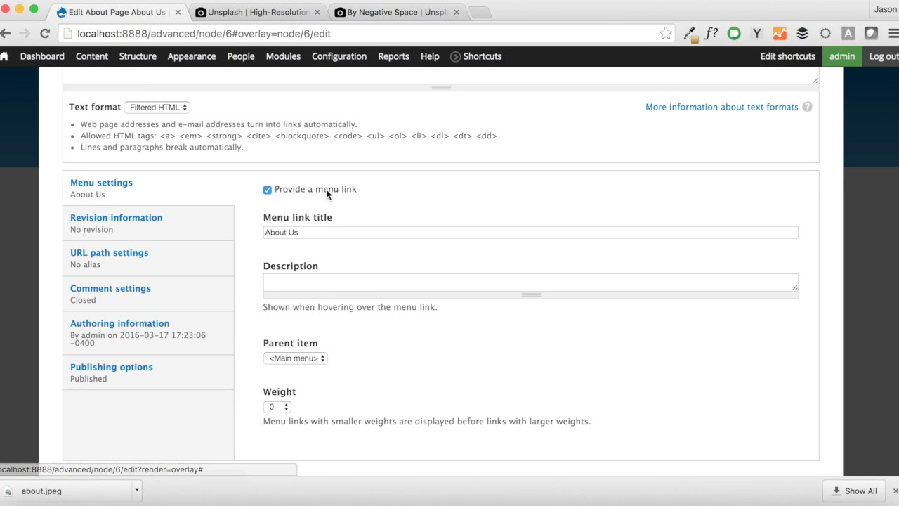
scroll(67, 424, down, 1)
scroll(67, 428, down, 1)
click(83, 409)
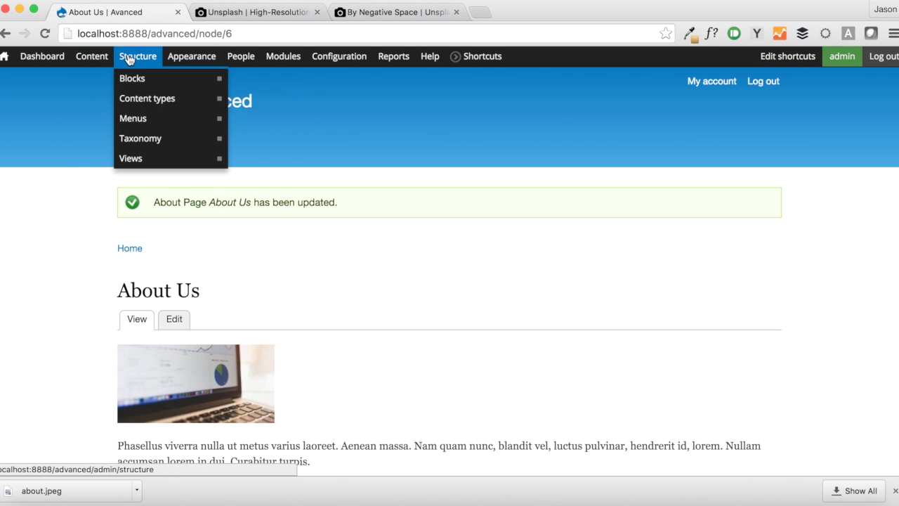
Drag About Us below Home in the Main menu and save the configuration.
mouse_move(274, 118)
mouse_move(214, 119)
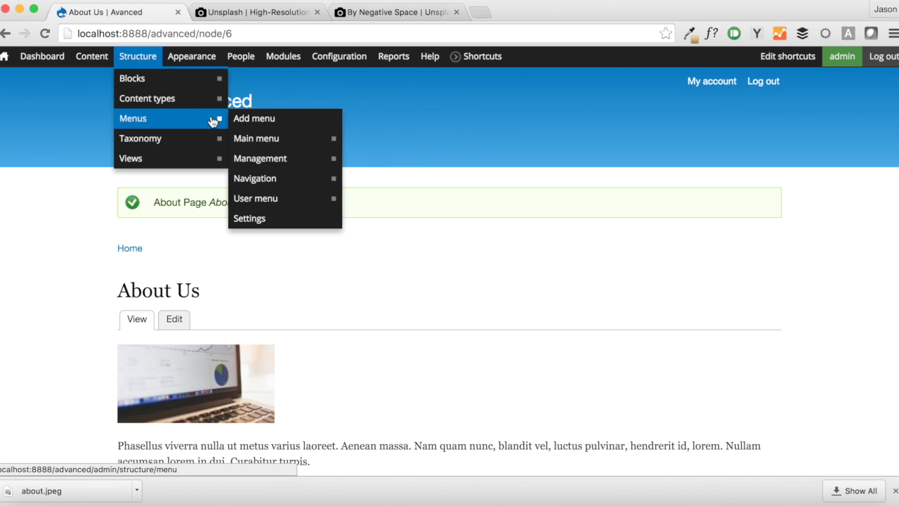
click(246, 140)
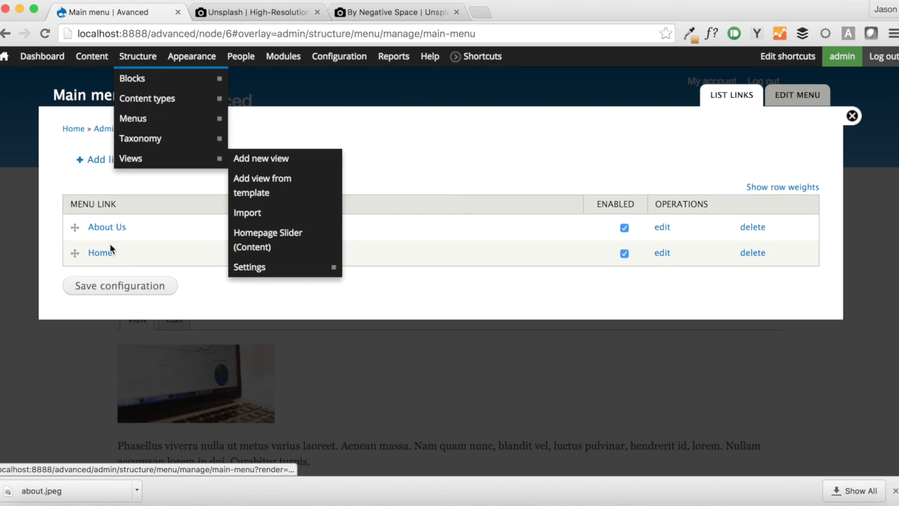
drag(75, 227, 76, 247)
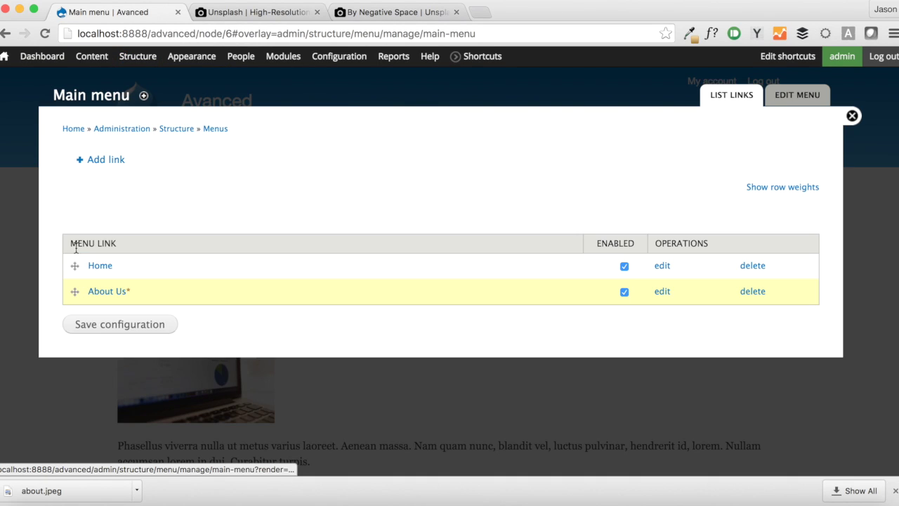
click(118, 322)
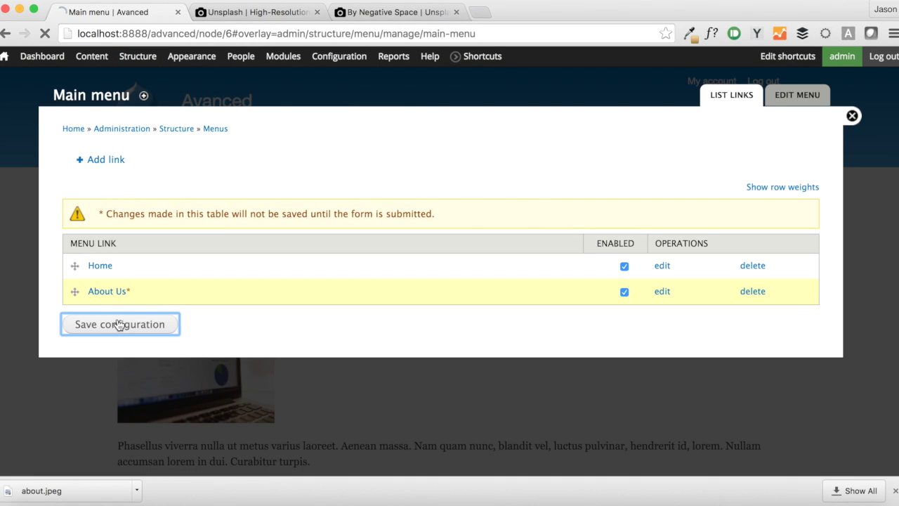
click(851, 116)
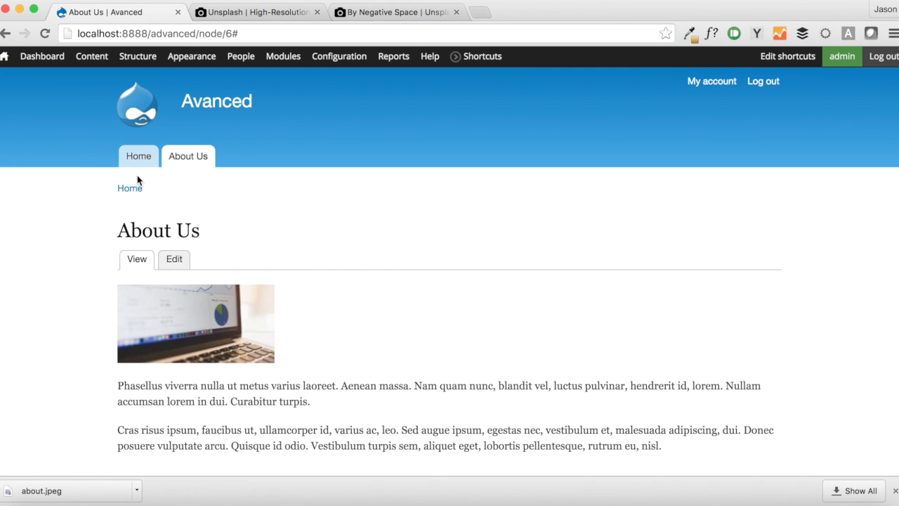
Go to the home page, scroll down it, and dismiss the downloads bar.
click(138, 158)
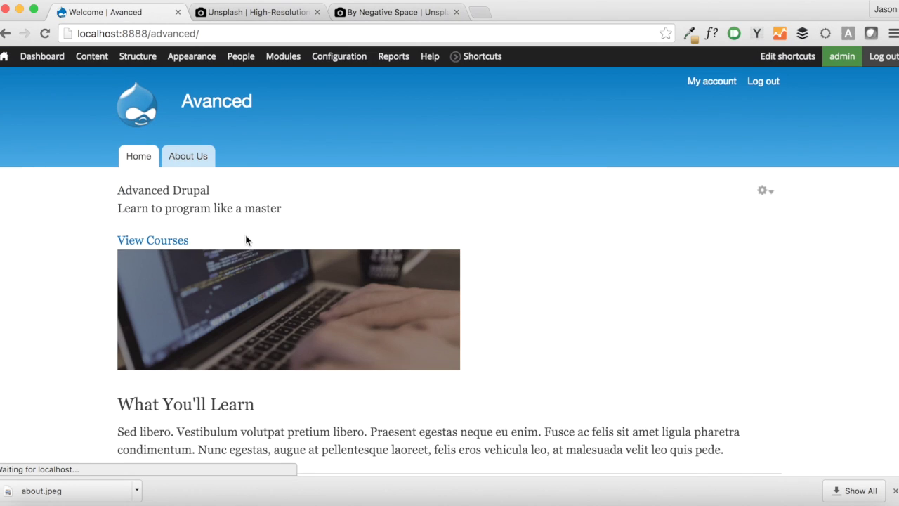
scroll(255, 245, down, 5)
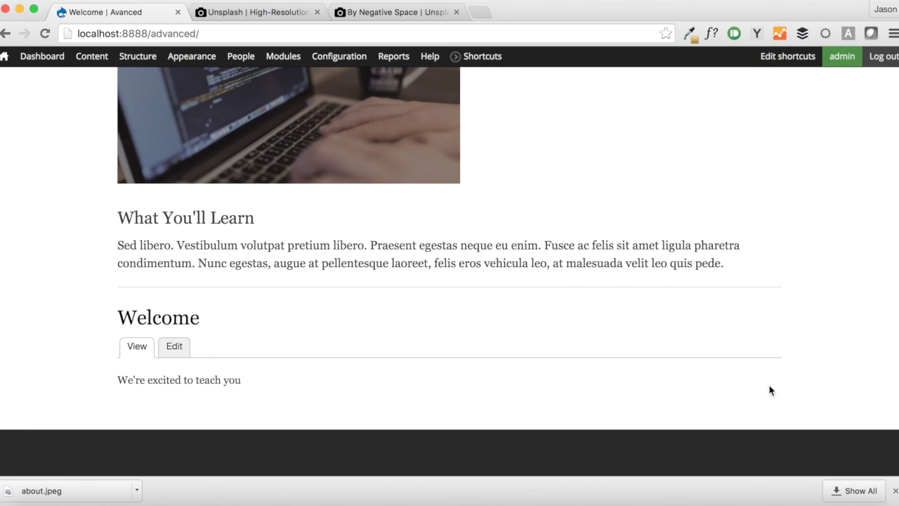
click(892, 490)
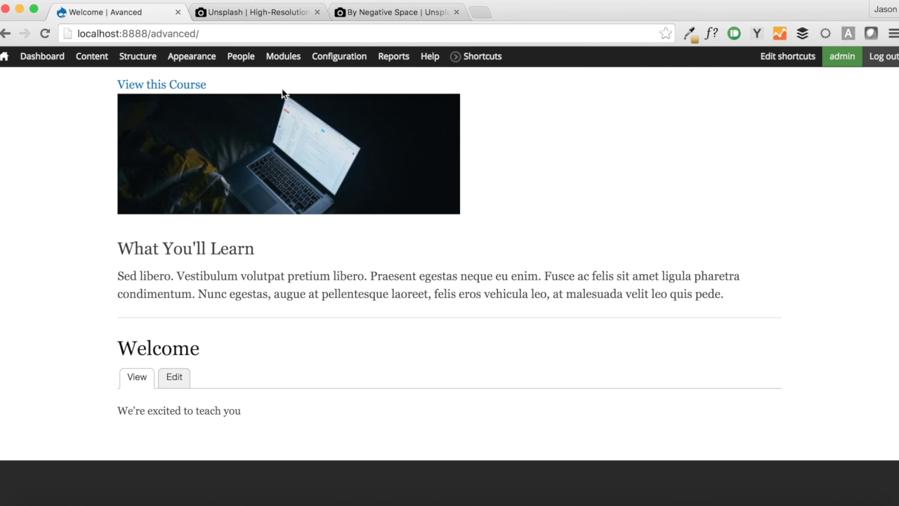
Start a new view named About Views showing About Page content.
mouse_move(138, 57)
mouse_move(150, 144)
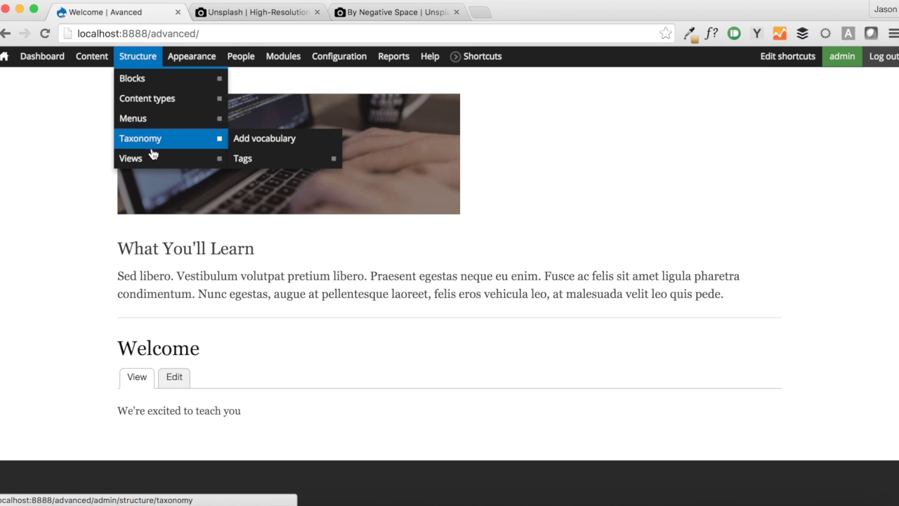
click(243, 162)
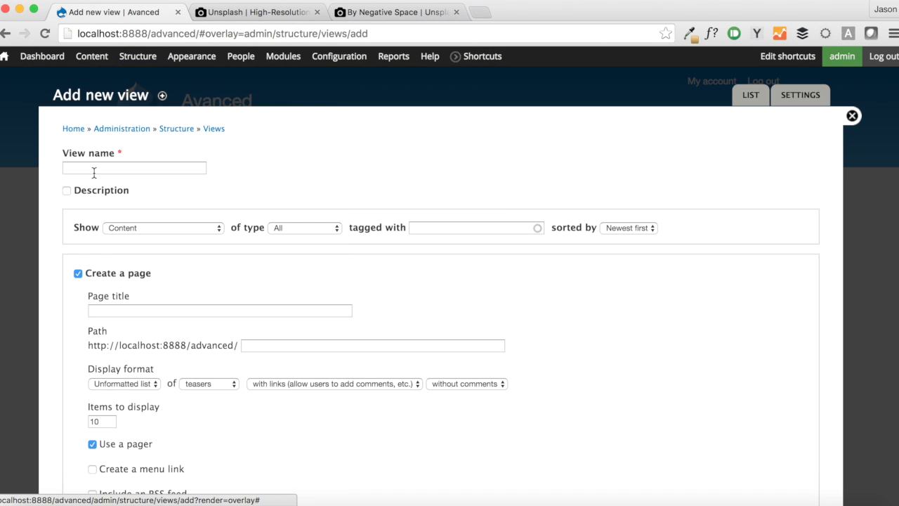
click(94, 169)
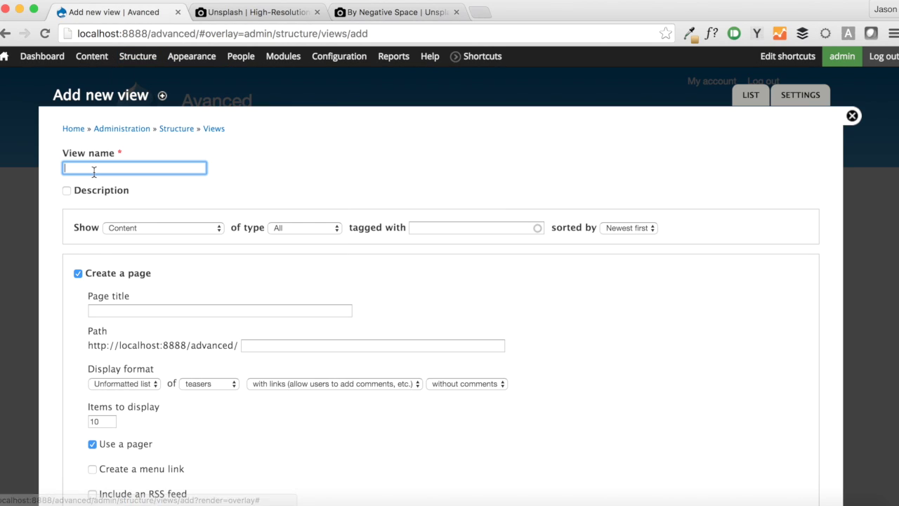
text(About )
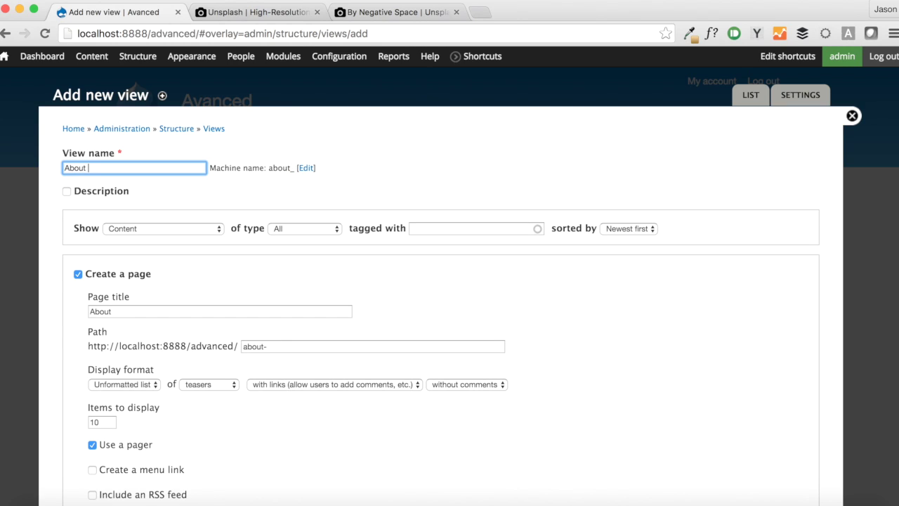
text(Views)
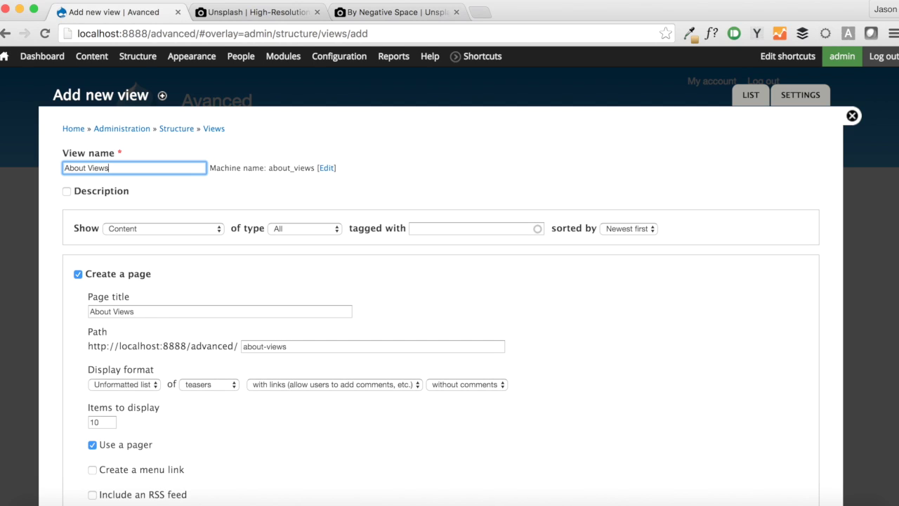
click(307, 235)
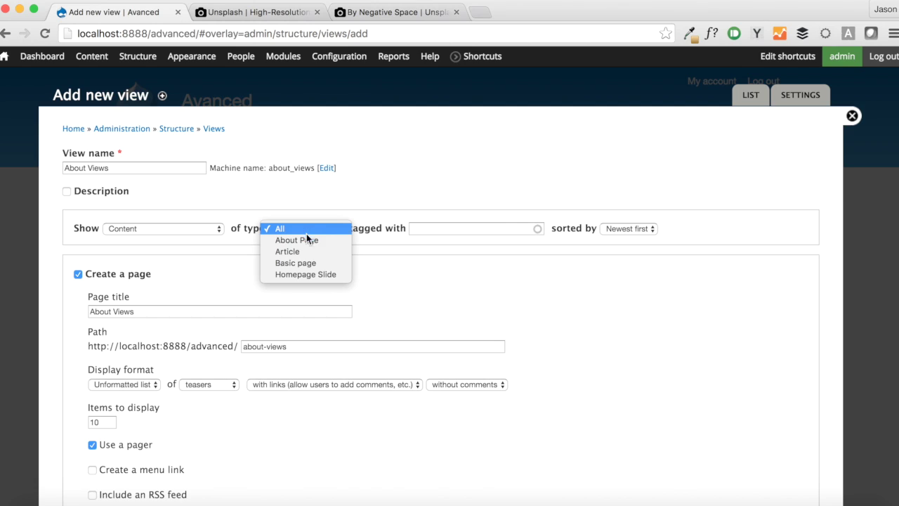
click(326, 242)
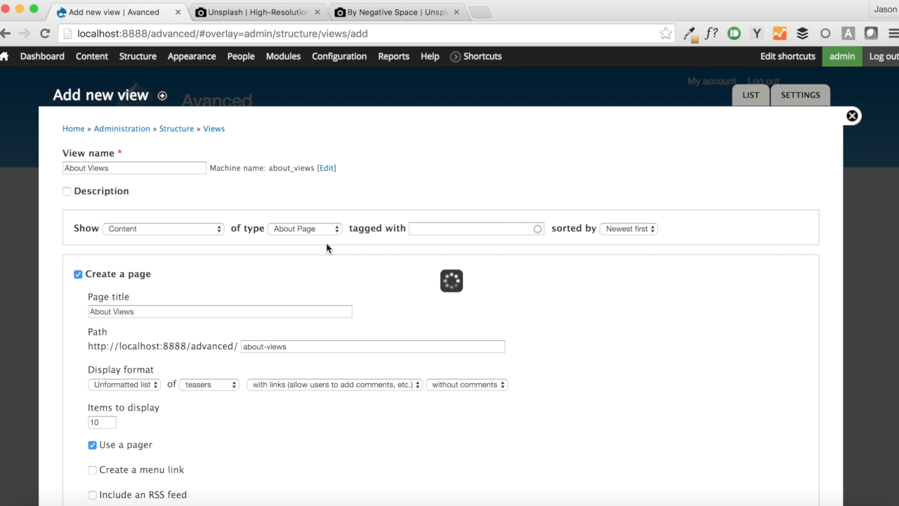
Make it a block only, with an empty title and 1 item, then continue to edit.
click(106, 274)
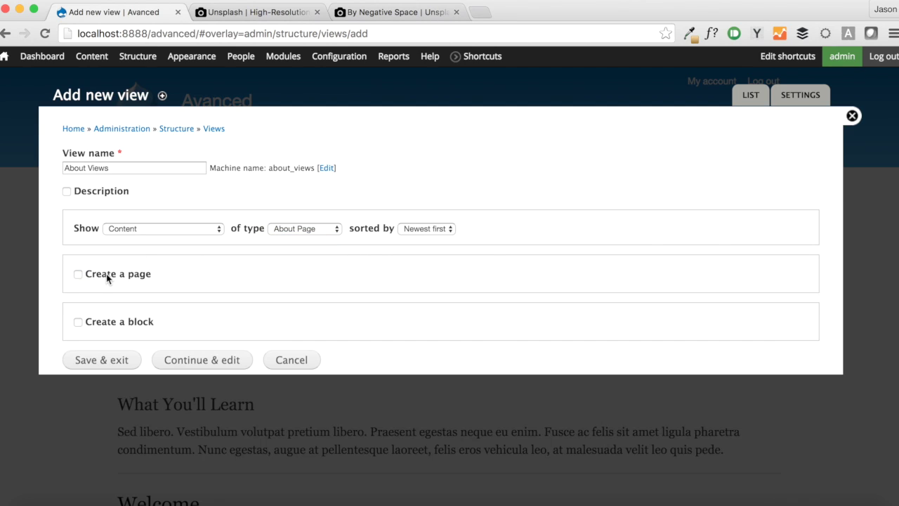
click(109, 326)
scroll(161, 347, down, 1)
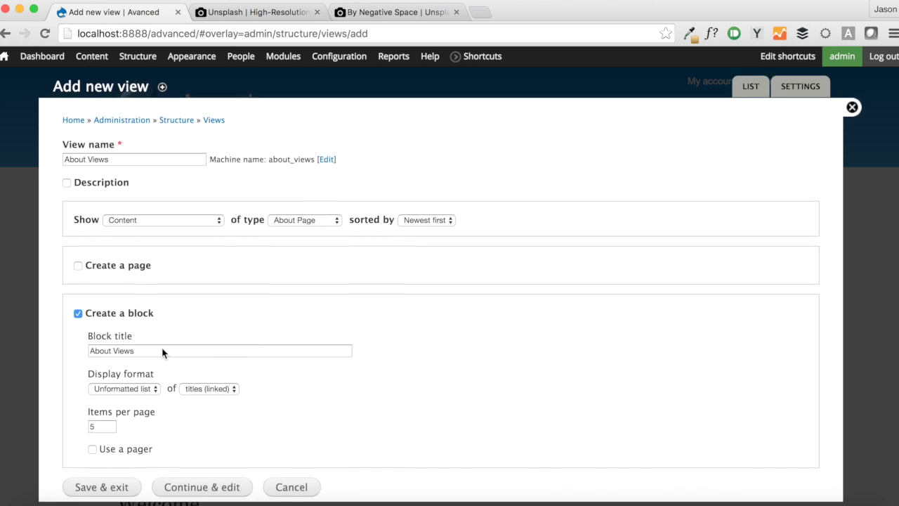
click(157, 317)
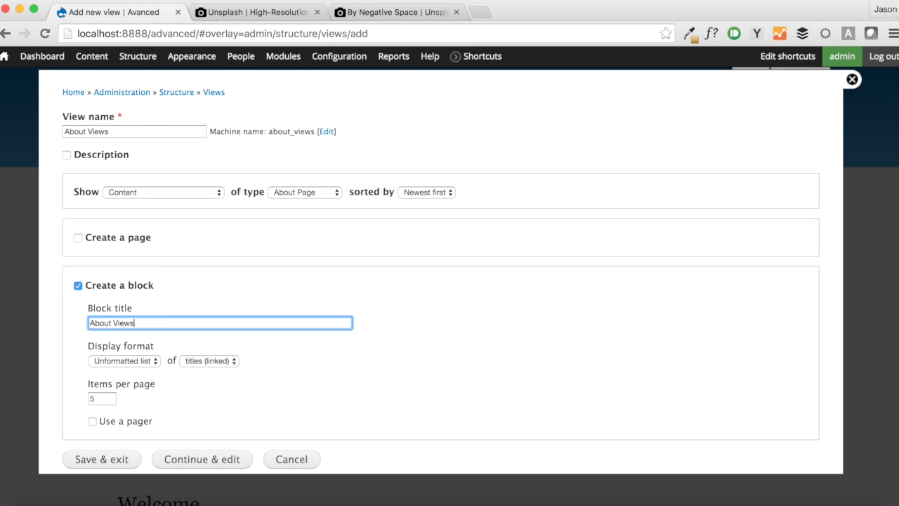
key(ctrl+a)
key(BackSpace)
click(101, 399)
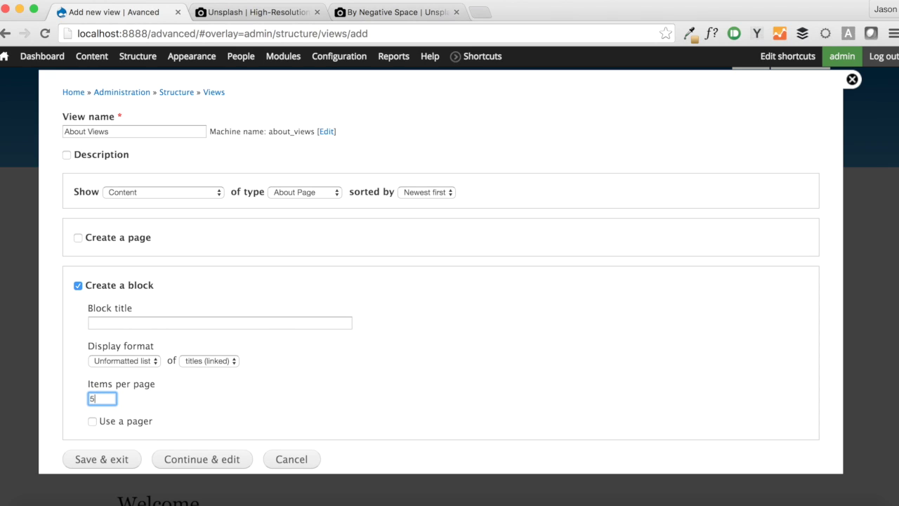
text(1)
click(204, 459)
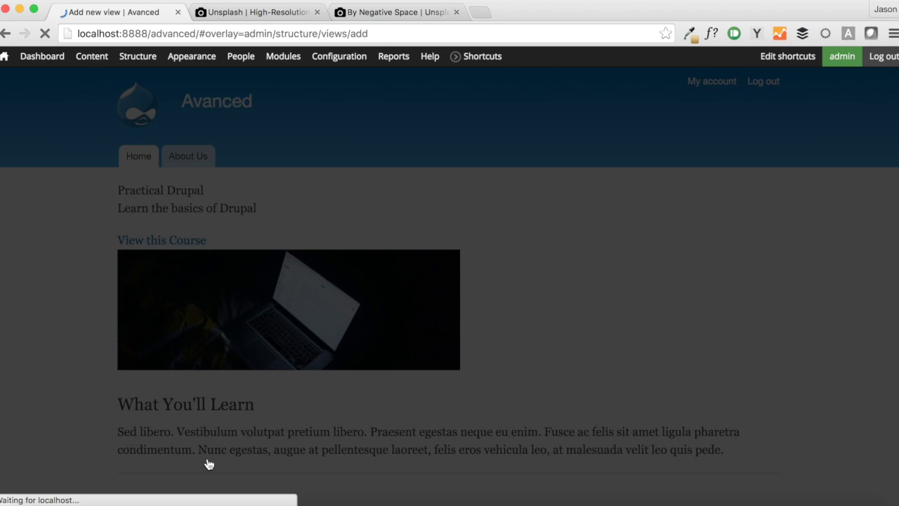
Change the Block display's name to Homepage Block and apply it.
scroll(207, 462, down, 1)
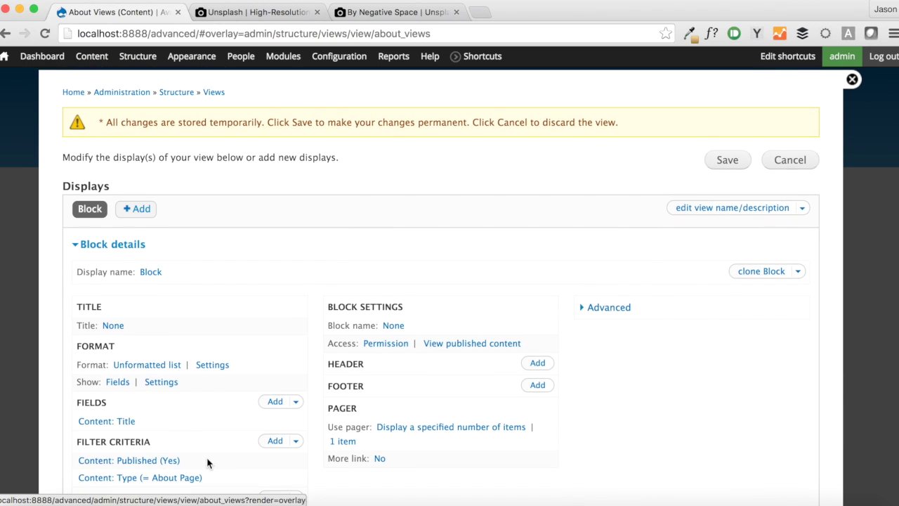
click(151, 272)
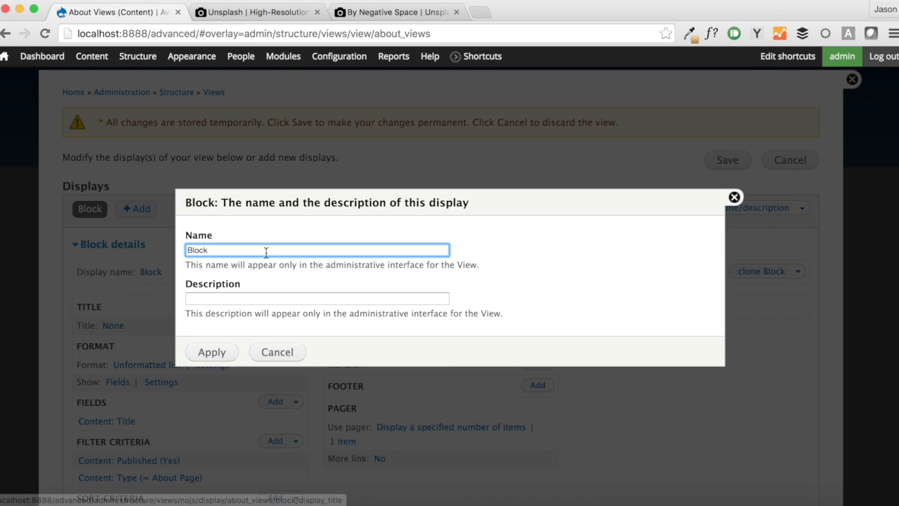
text(Home)
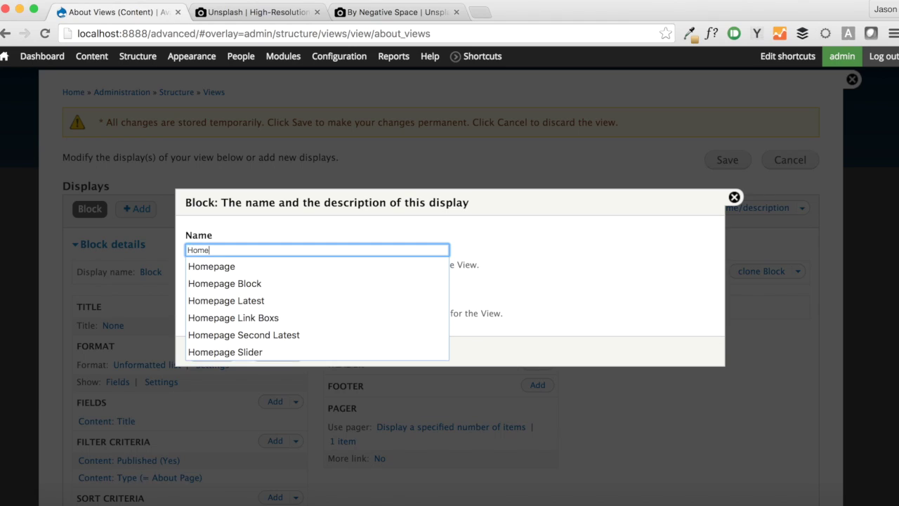
text(page Block)
key(Down)
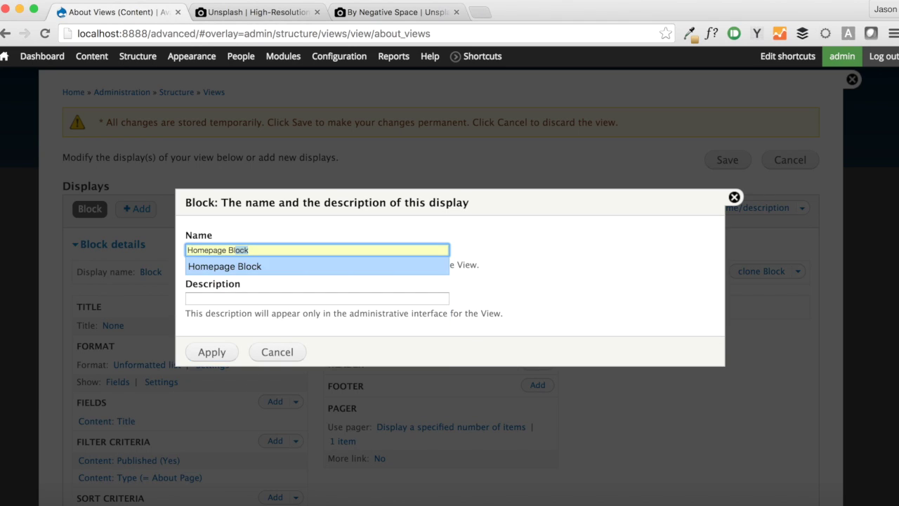
key(Return)
click(209, 353)
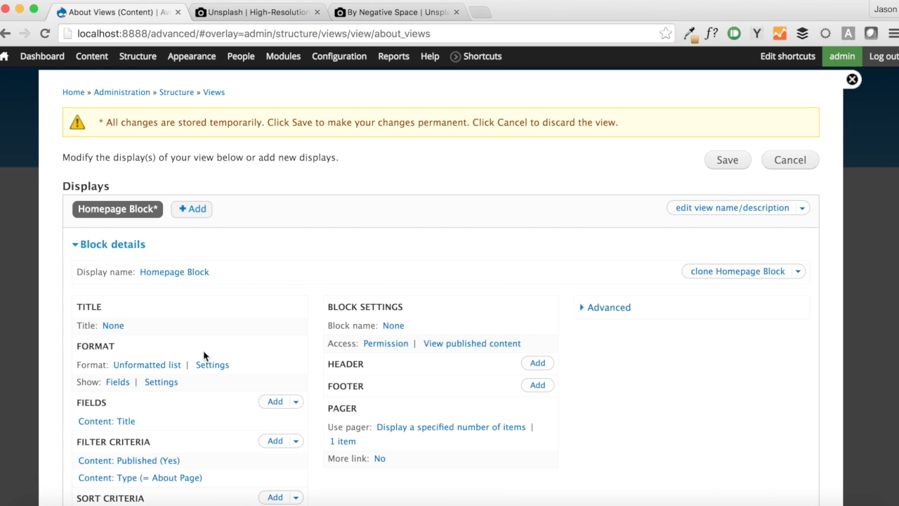
scroll(184, 365, down, 5)
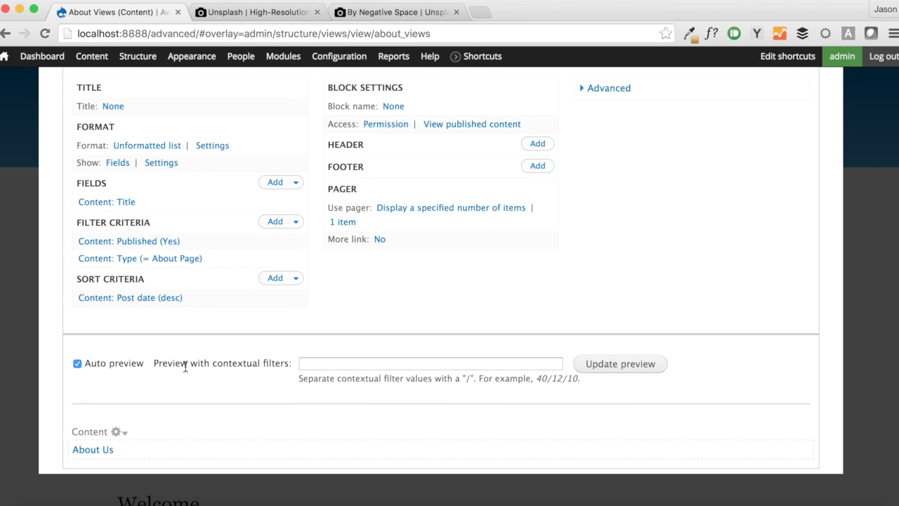
click(276, 184)
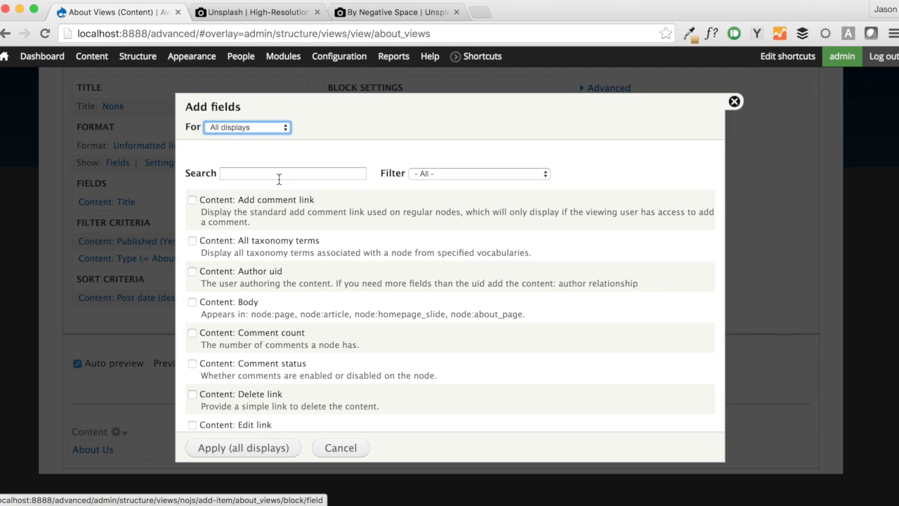
Filter fields by 'About' and add Content: Body and Content: Image.
click(279, 177)
text(About)
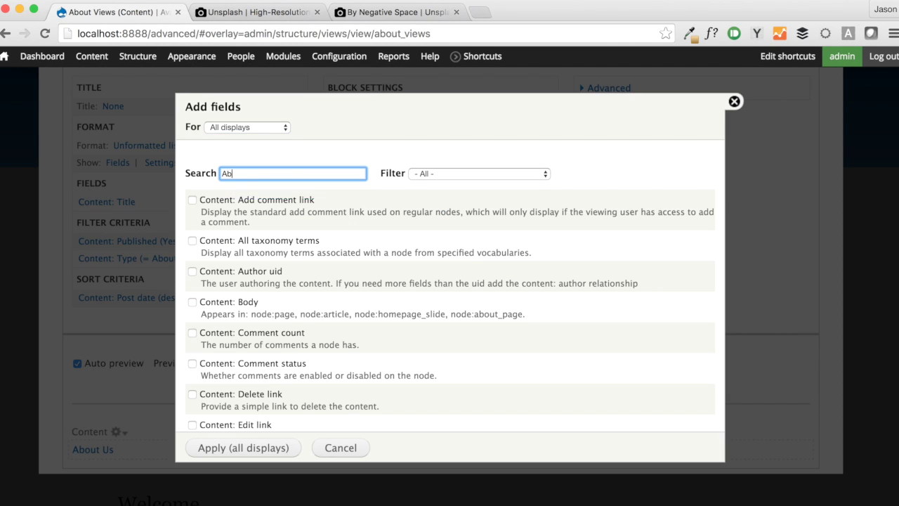
click(245, 202)
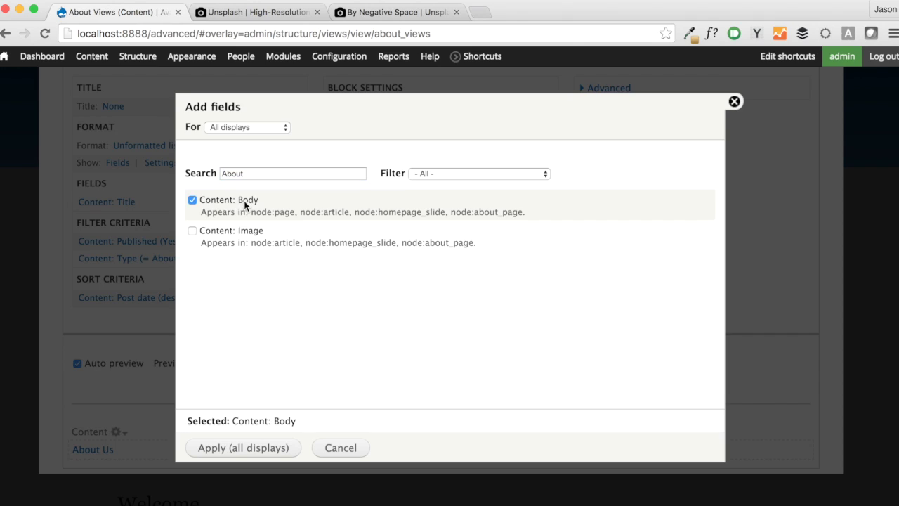
click(238, 229)
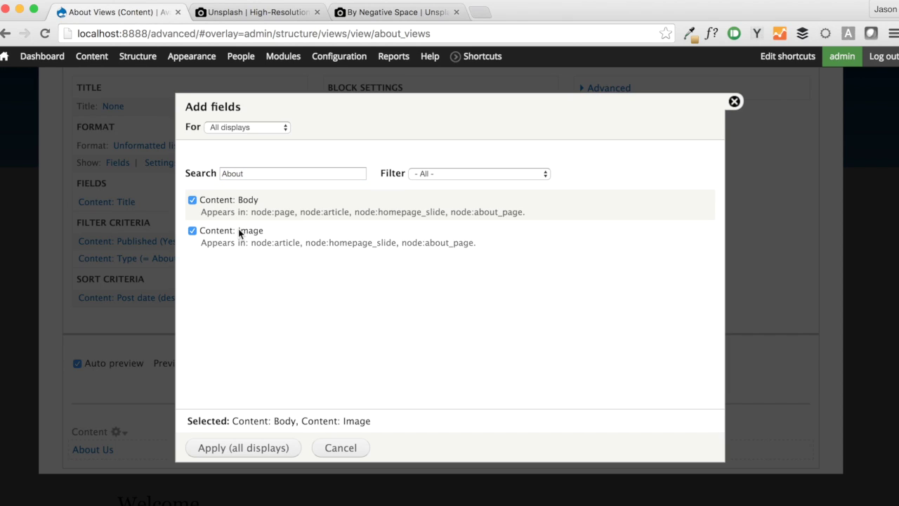
click(263, 448)
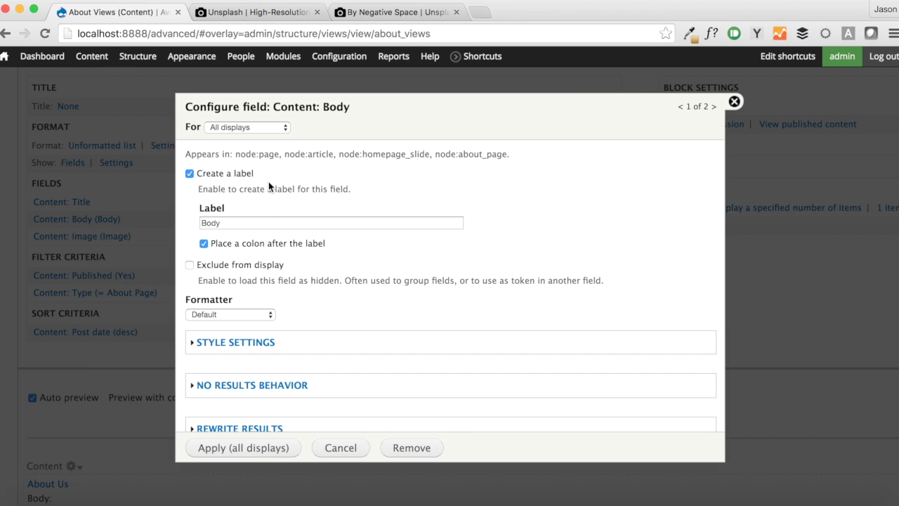
Remove the Body field label and trim it to 300 characters, allowing HTML.
click(237, 176)
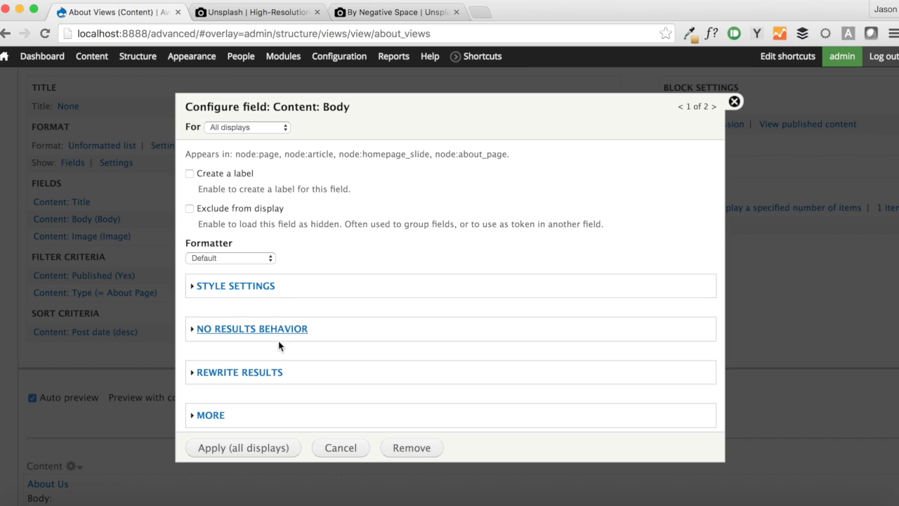
click(259, 373)
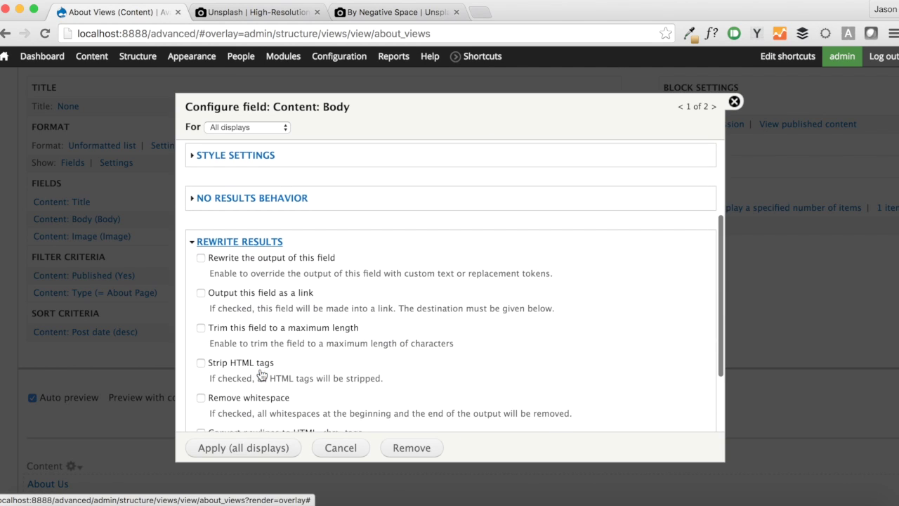
click(288, 327)
scroll(281, 330, down, 1)
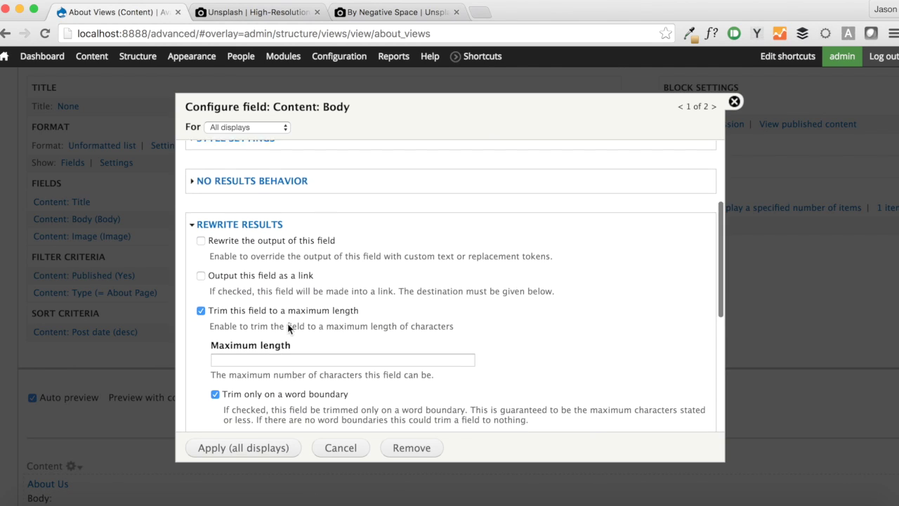
click(267, 336)
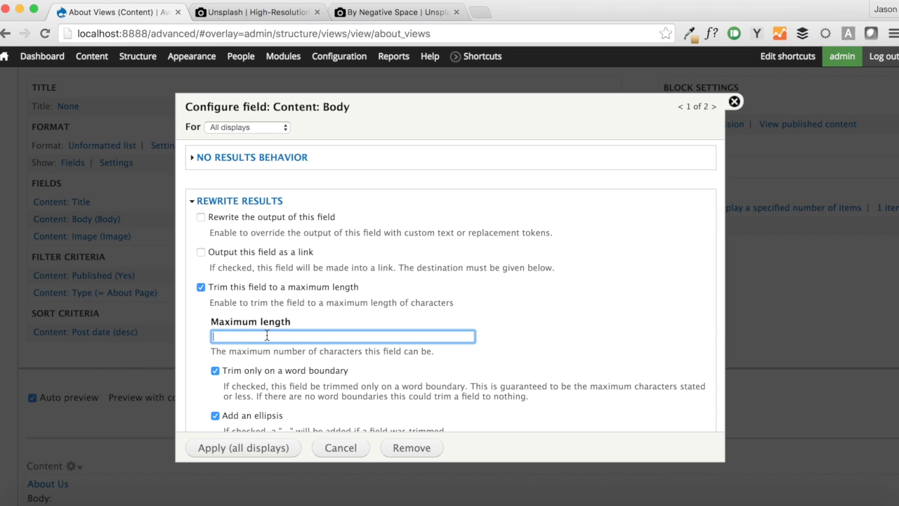
text(300)
scroll(450, 287, down, 5)
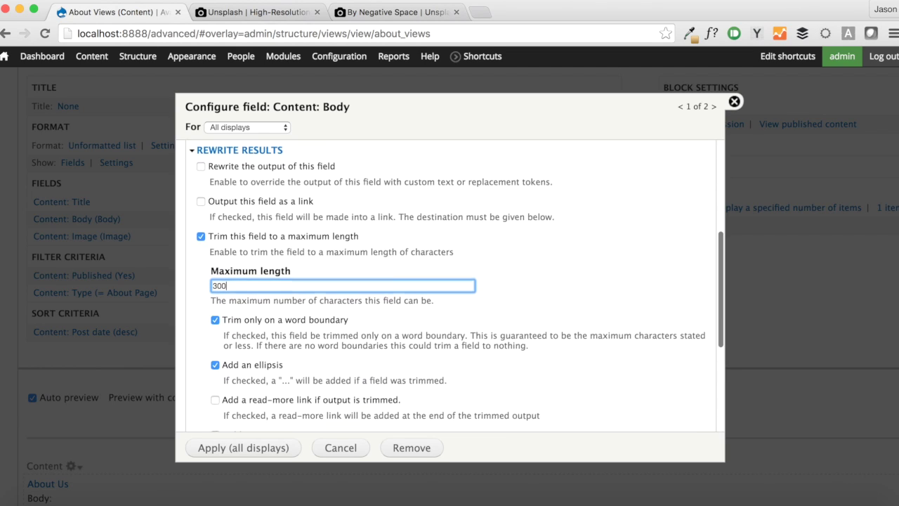
scroll(220, 347, down, 1)
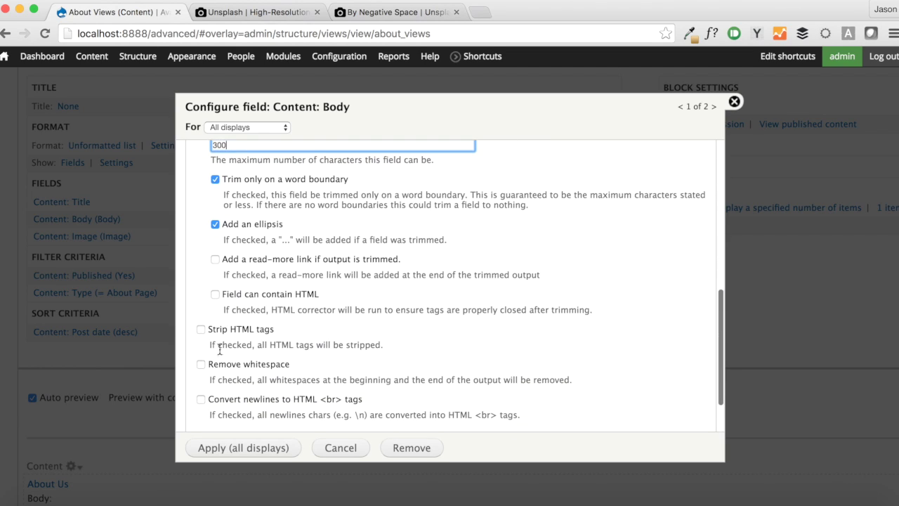
click(236, 294)
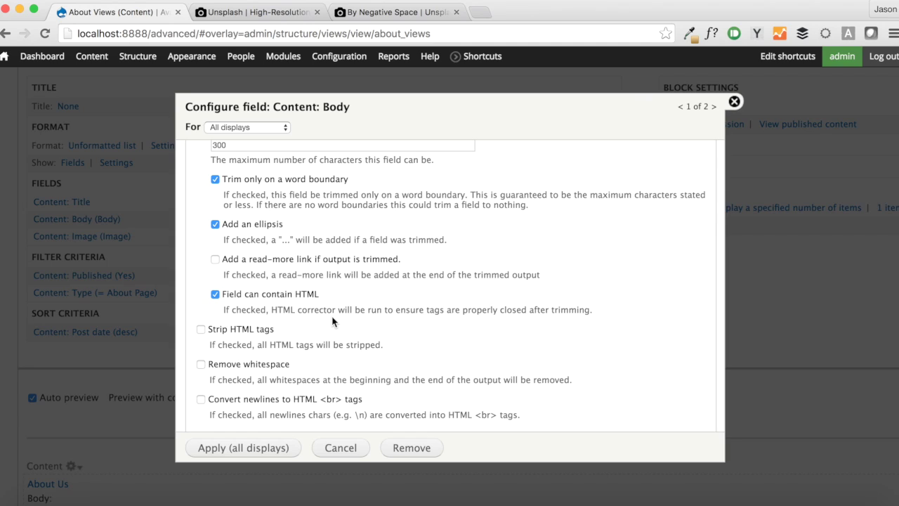
Unlabel the Image field, use the Medium (220x220) style and link it to its content.
click(243, 449)
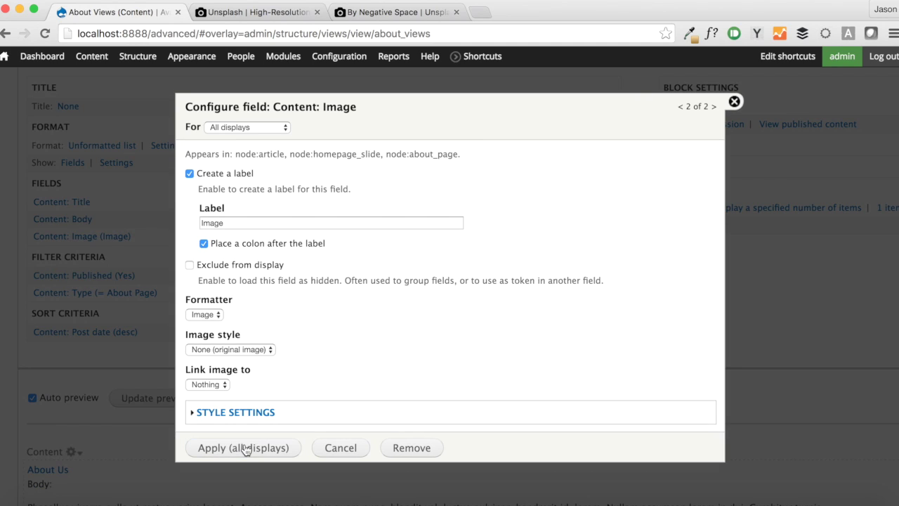
click(223, 173)
click(239, 294)
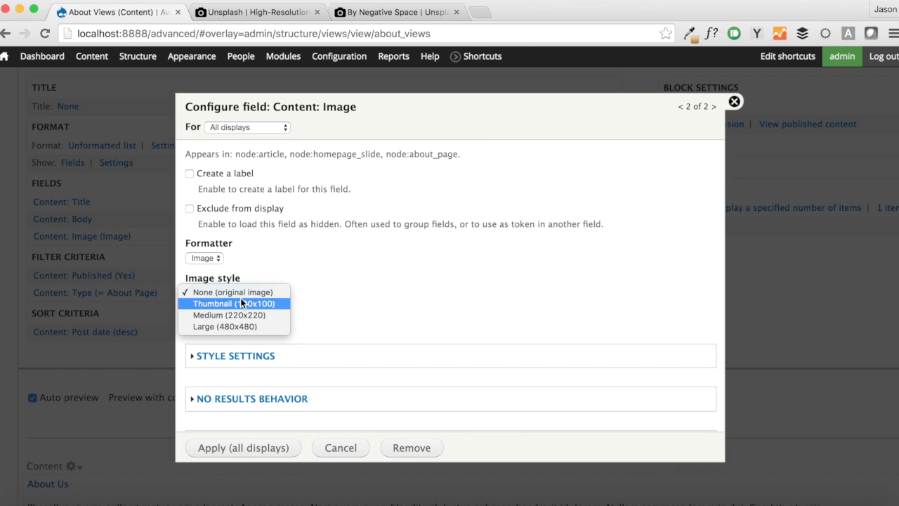
key(Escape)
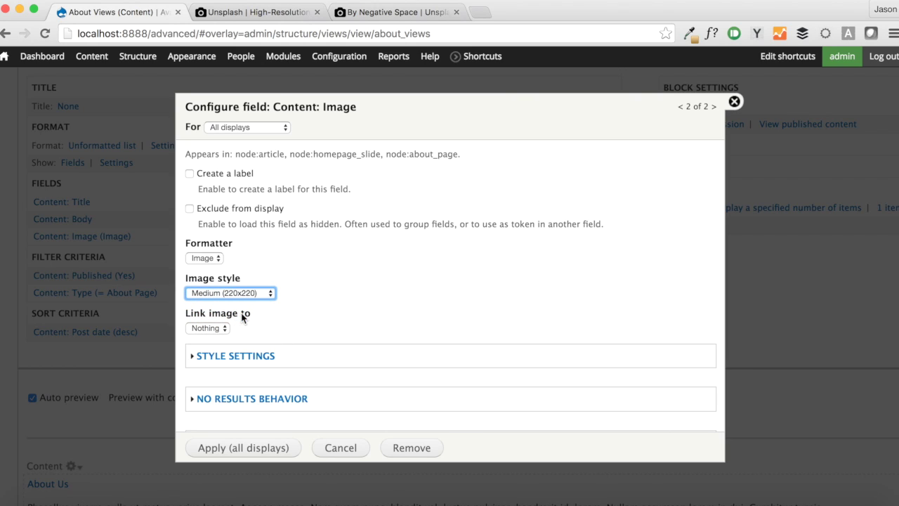
click(220, 325)
click(217, 337)
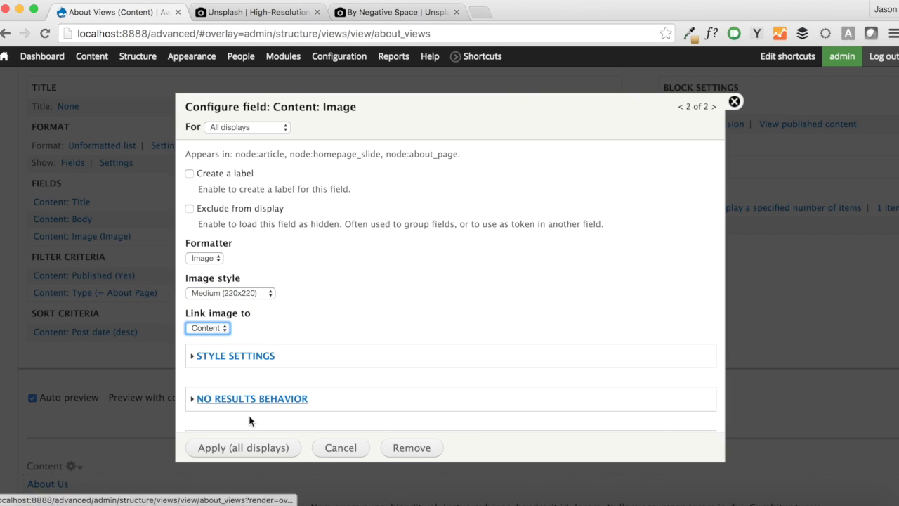
click(247, 453)
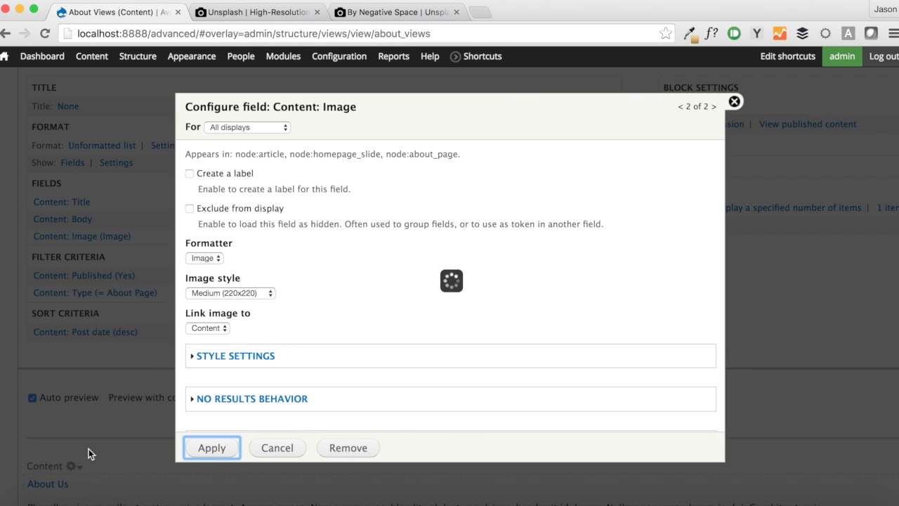
scroll(88, 453, down, 5)
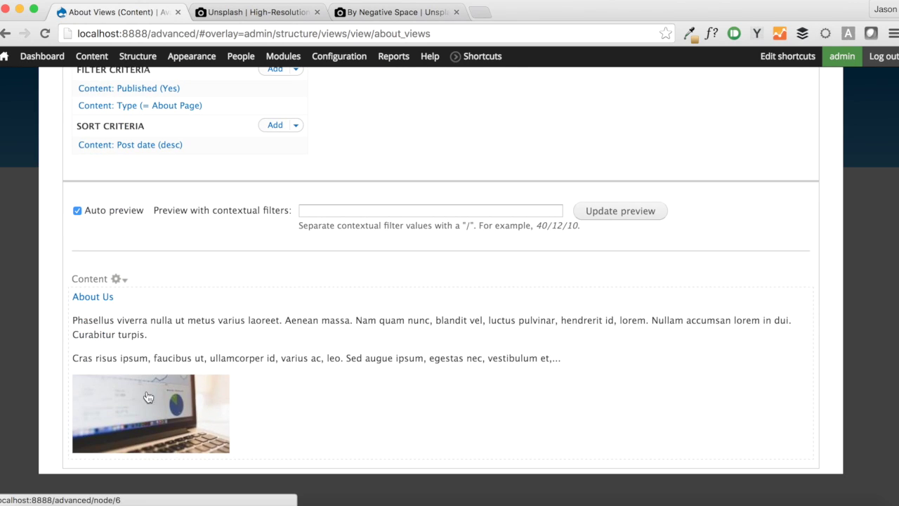
scroll(178, 371, up, 4)
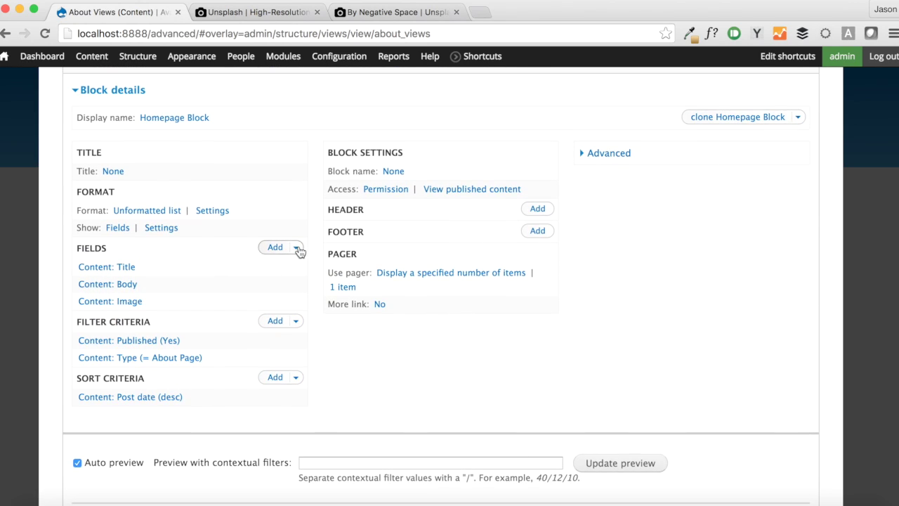
click(298, 250)
Reorder the fields to Image, Title, Body and save the About Views view.
click(285, 270)
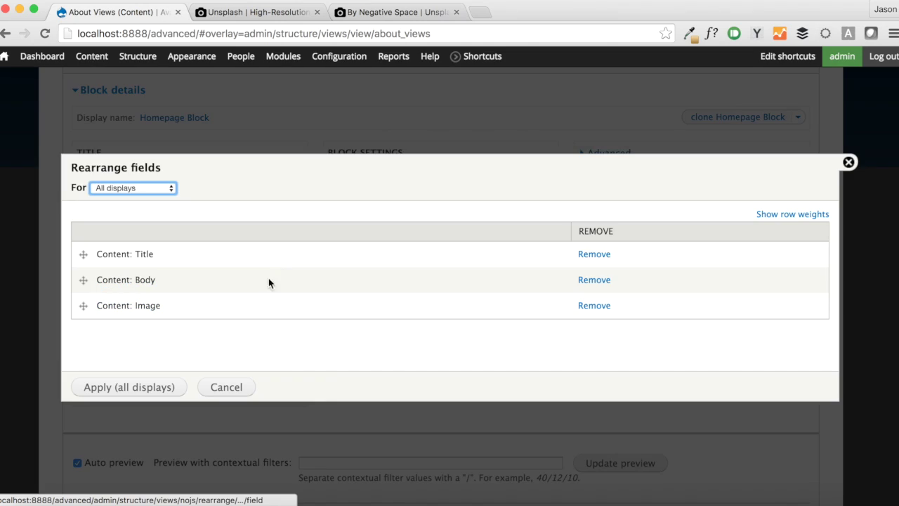
drag(81, 306, 80, 254)
click(127, 387)
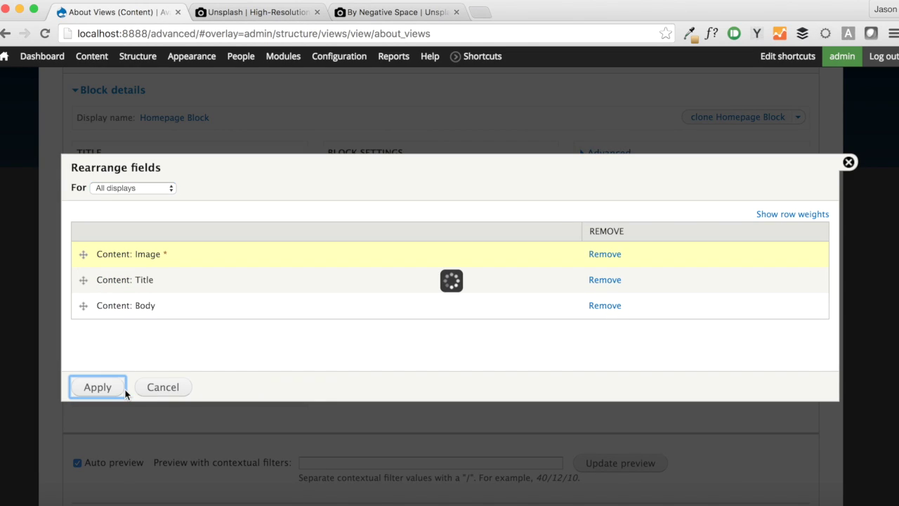
scroll(290, 473, down, 5)
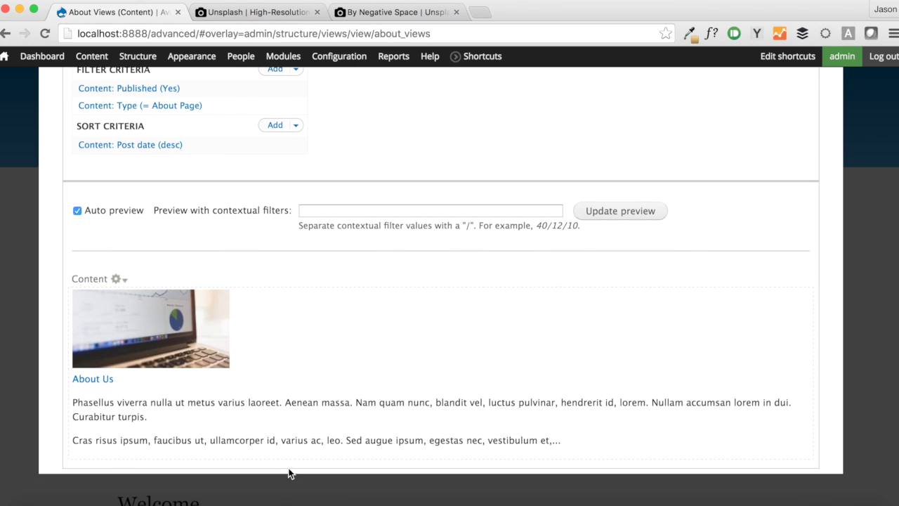
scroll(290, 474, up, 5)
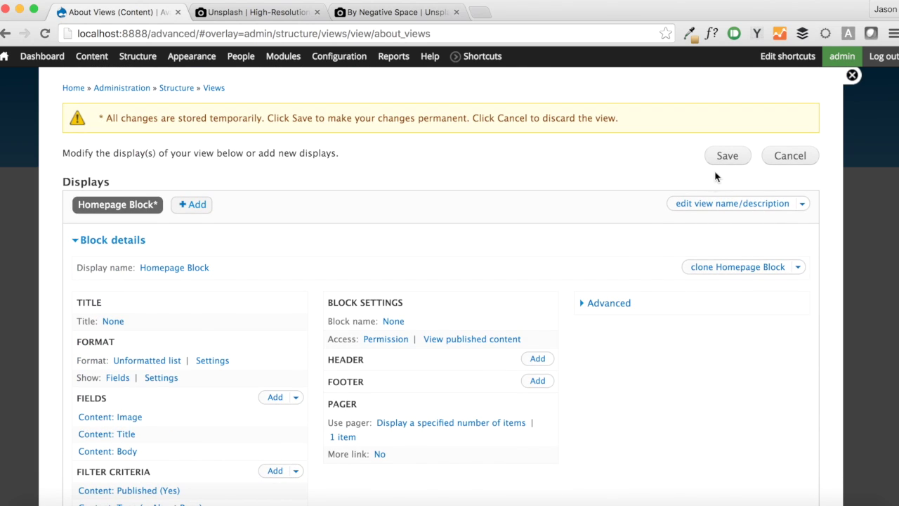
click(721, 163)
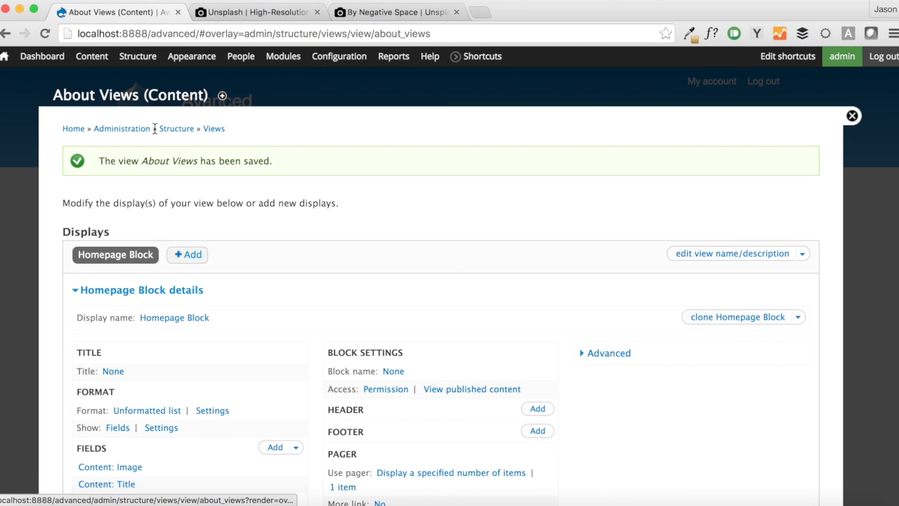
Place the About Views block in the Bartik Content region.
mouse_move(137, 56)
click(134, 78)
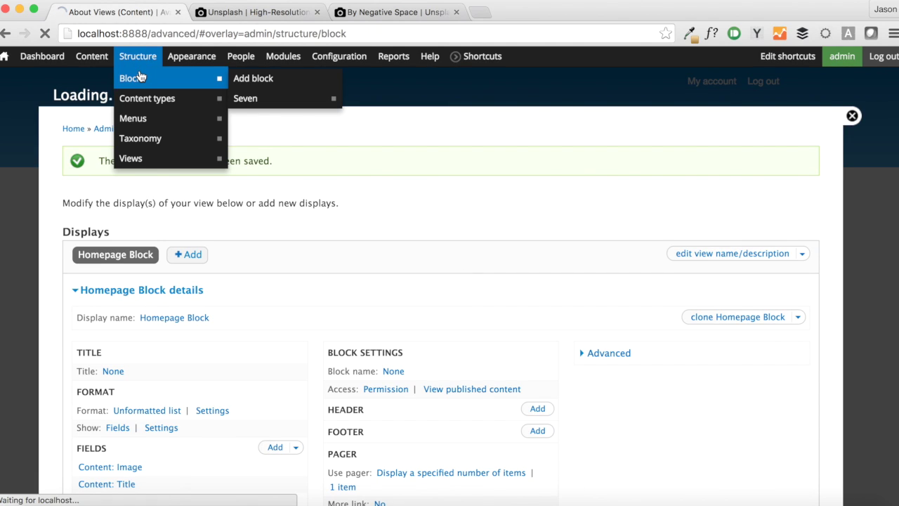
scroll(173, 333, down, 10)
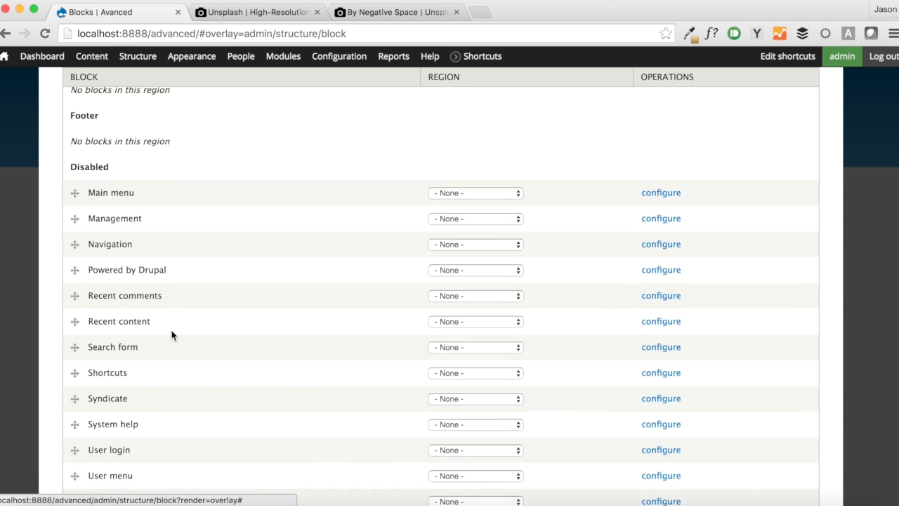
scroll(173, 335, down, 2)
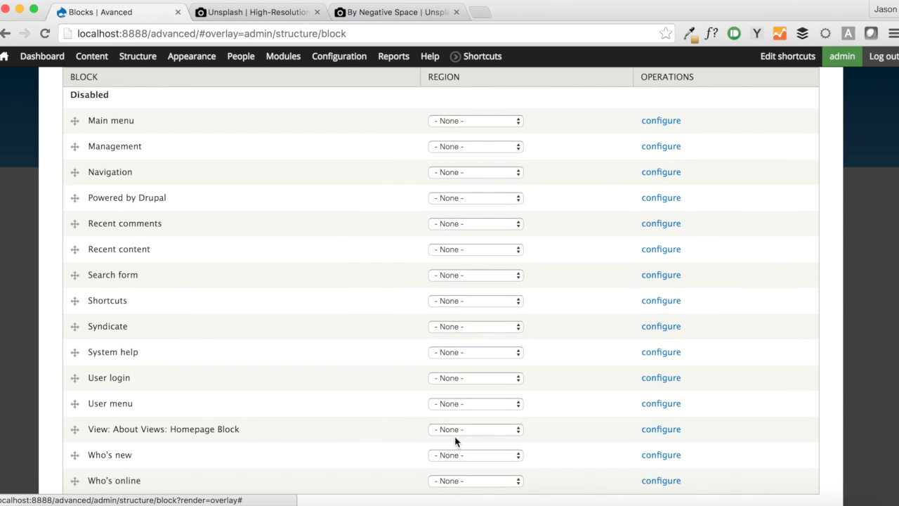
click(661, 429)
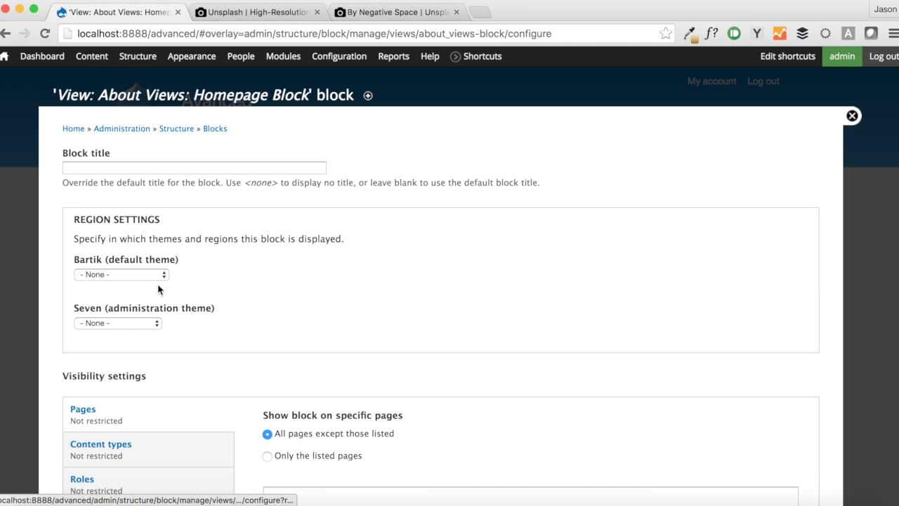
click(141, 274)
click(269, 399)
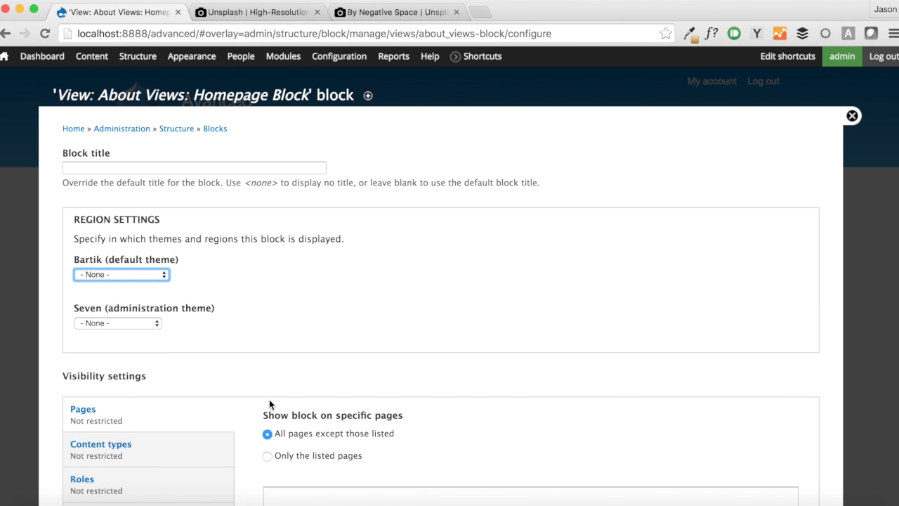
Restrict the block to the <front> page only and save it.
click(293, 457)
scroll(294, 457, down, 3)
click(292, 458)
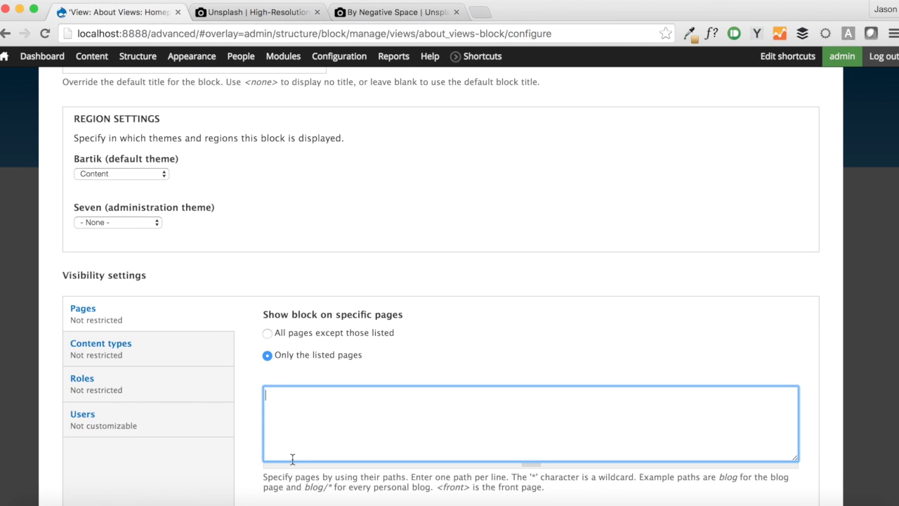
text(<front>)
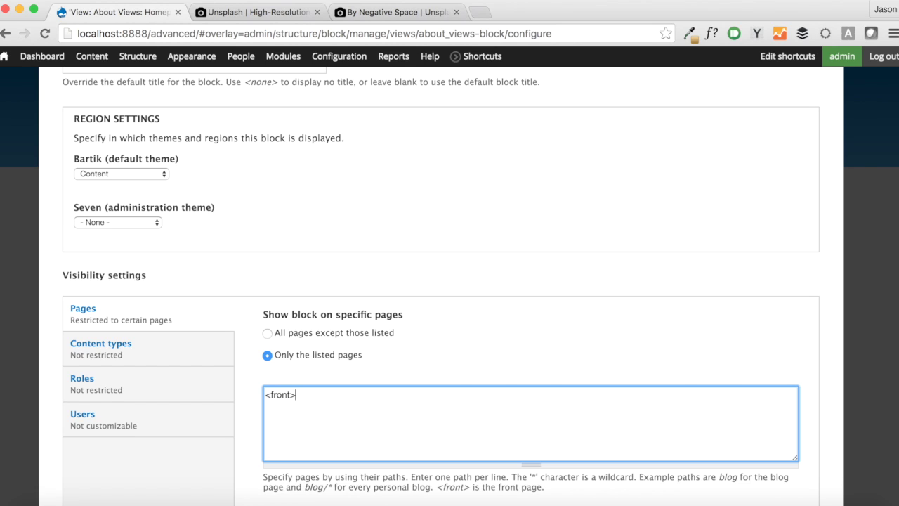
scroll(449, 281, down, 3)
click(132, 439)
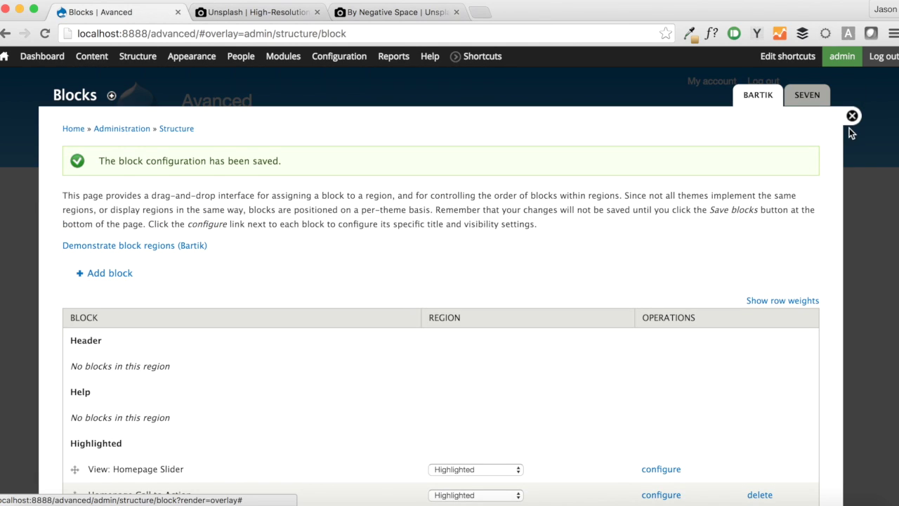
click(851, 116)
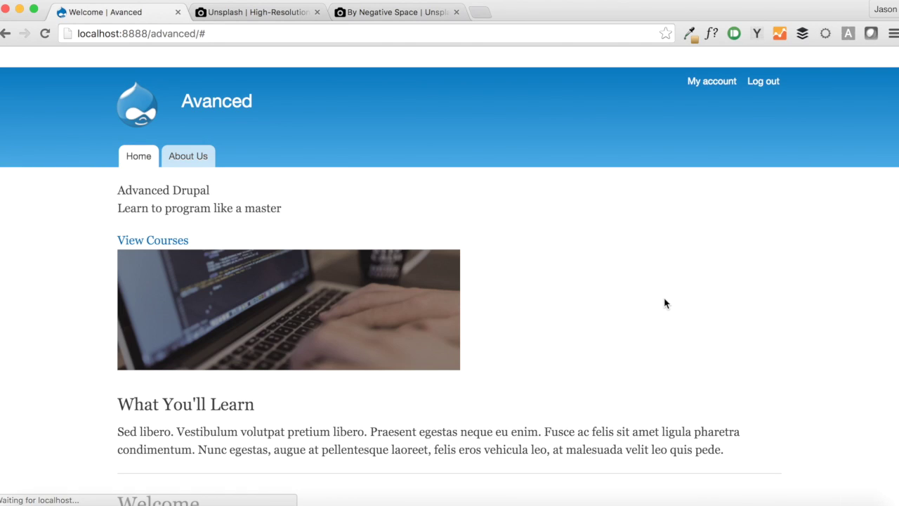
Compare the front page's About Us block with the Advanced.ai mockup preview.
scroll(665, 302, down, 5)
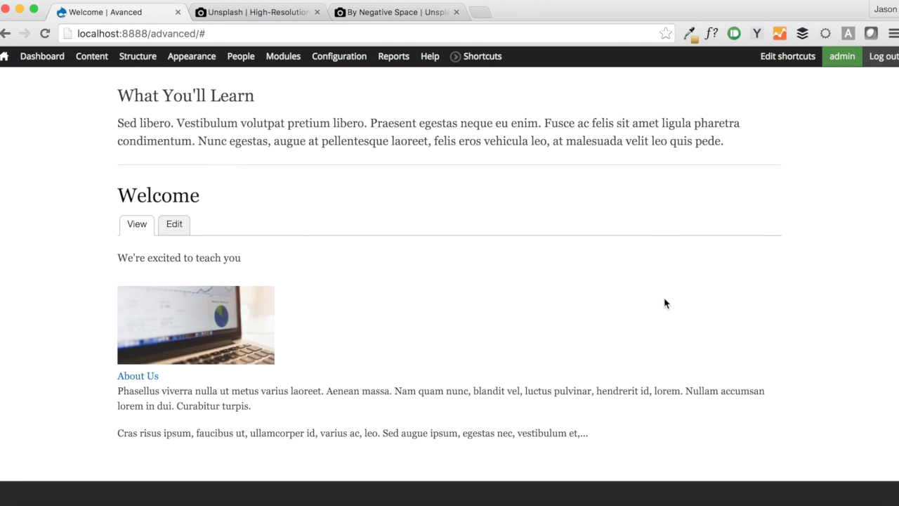
scroll(665, 303, down, 1)
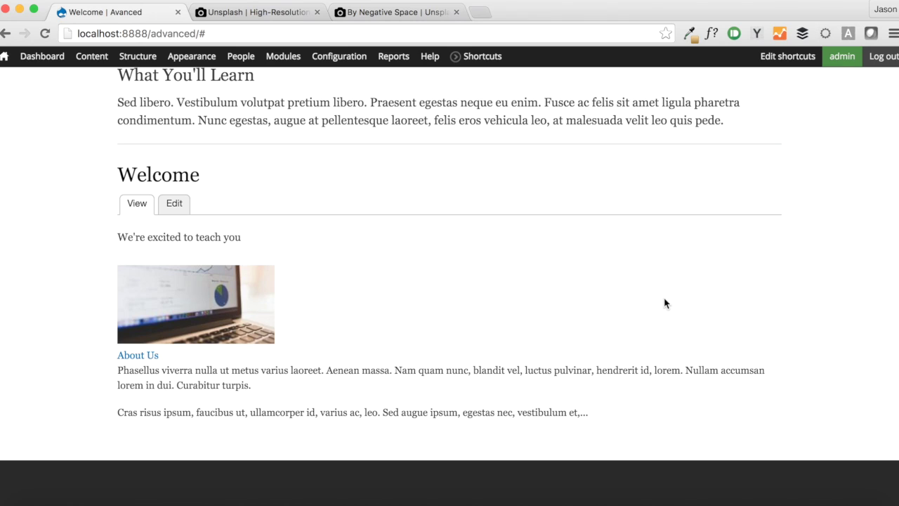
key(super+Tab)
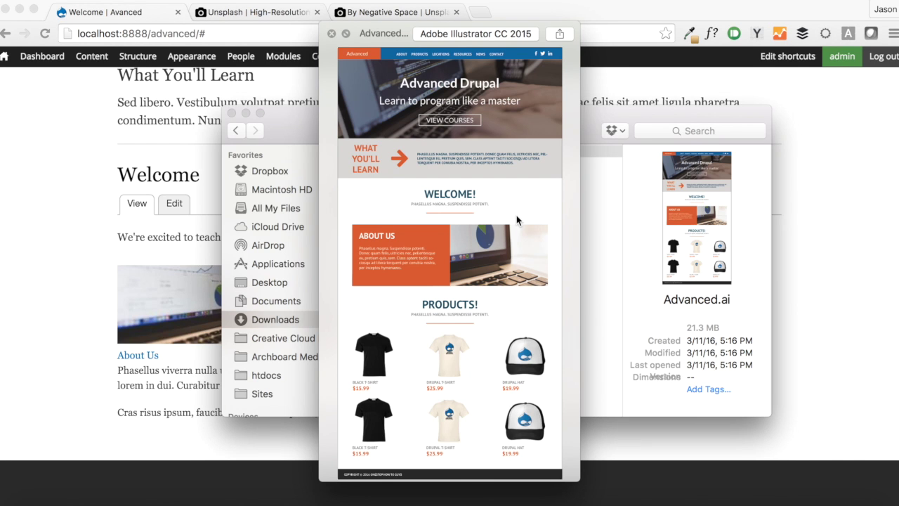
scroll(126, 222, up, 6)
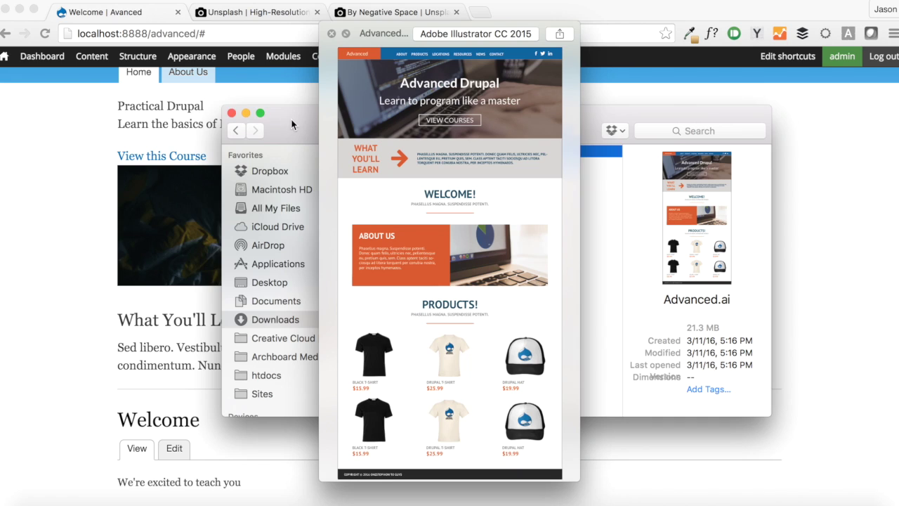
drag(274, 117, 550, 126)
scroll(163, 136, up, 3)
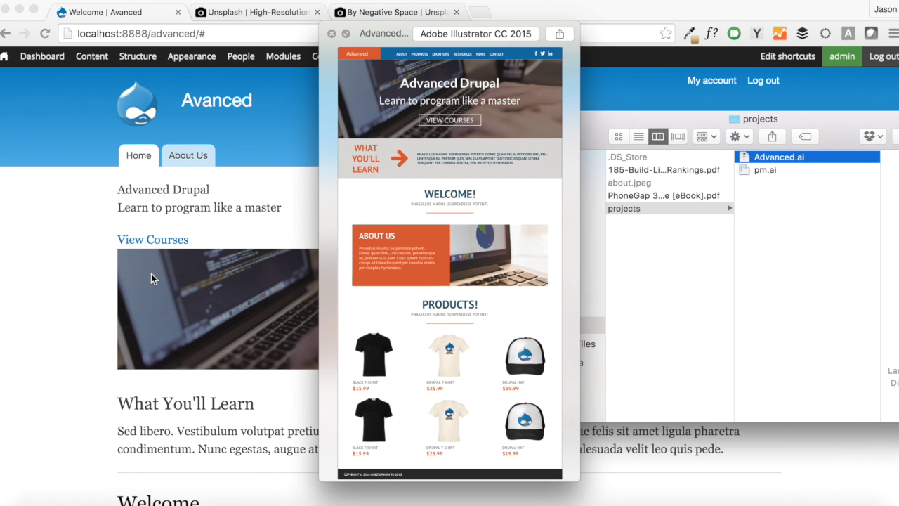
scroll(151, 278, down, 3)
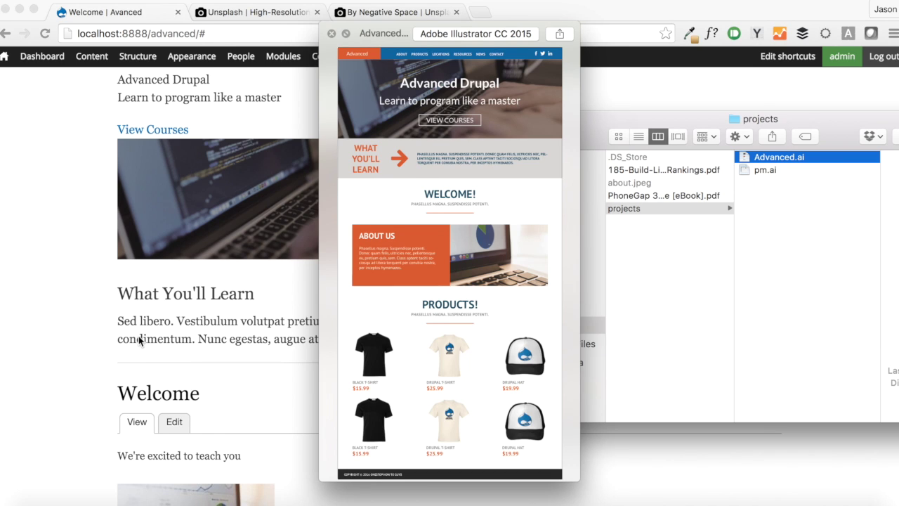
scroll(139, 340, down, 6)
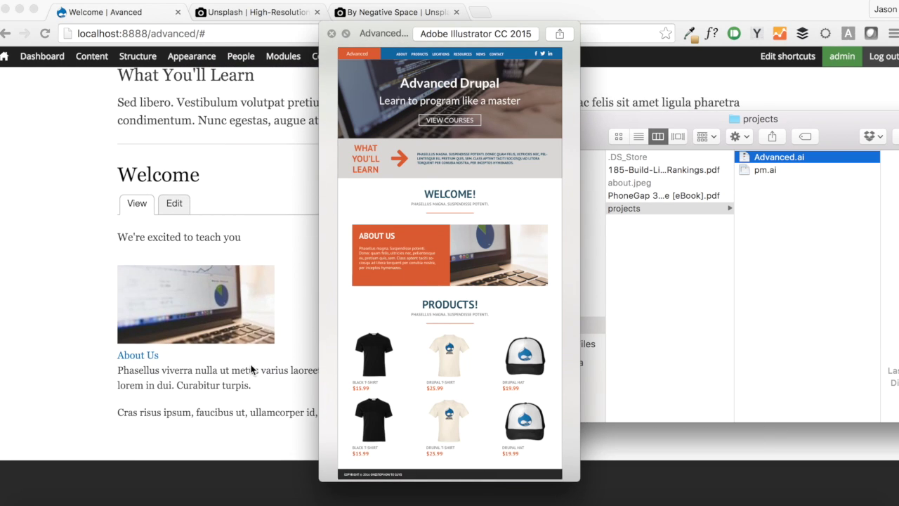
click(228, 423)
Create a 'Footer Copyright' block with body 'Copyright 2016 OneStop How To Guys.'.
mouse_move(138, 57)
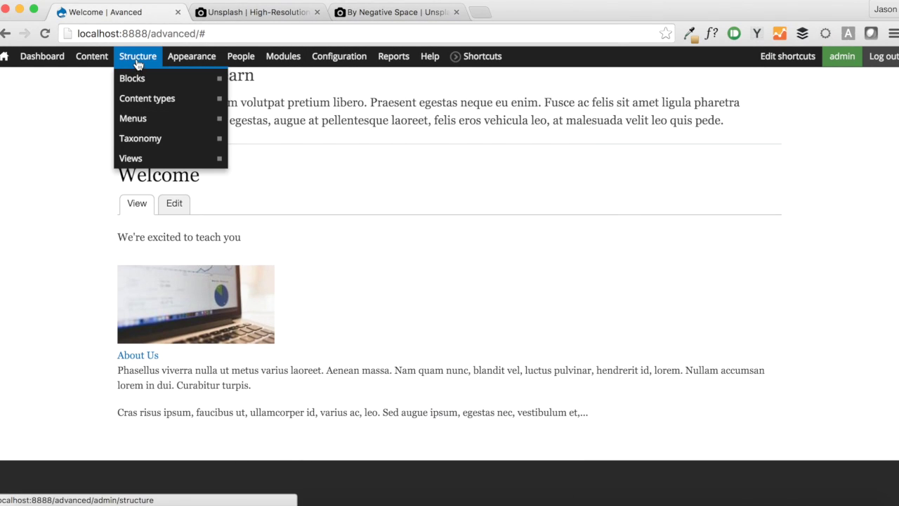
mouse_move(132, 78)
click(242, 80)
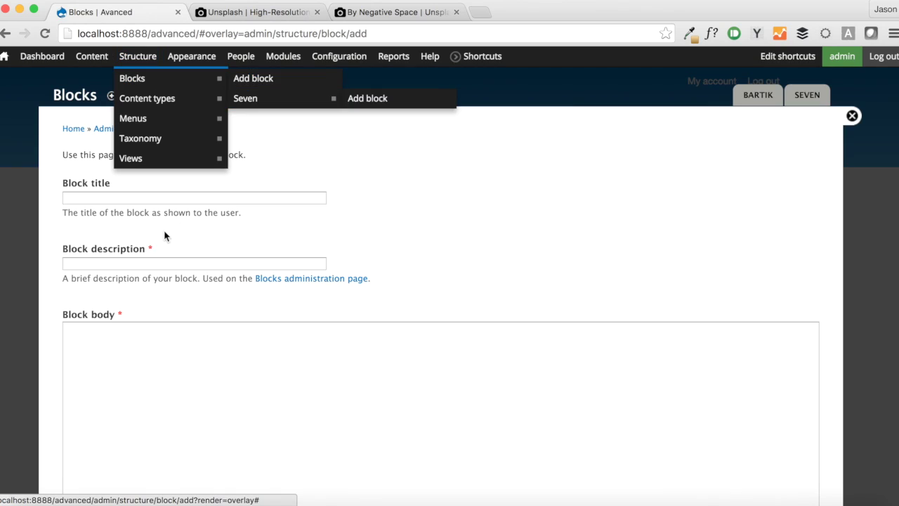
click(120, 263)
text(Fo)
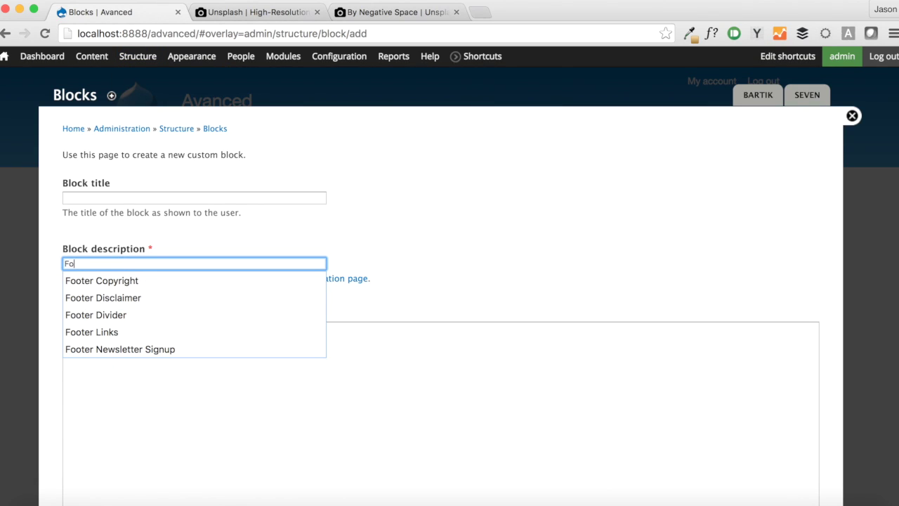
text(oter Cop)
key(Down)
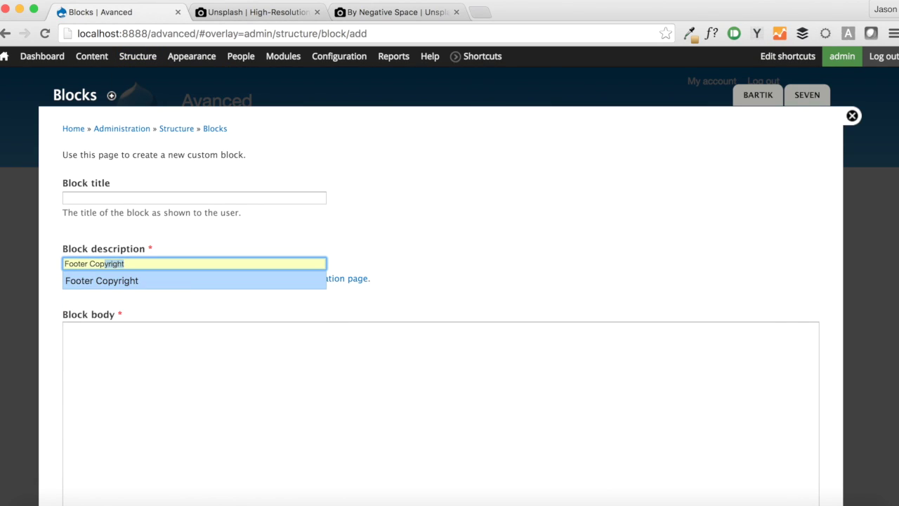
key(Tab)
key(Tab)
text(Cop)
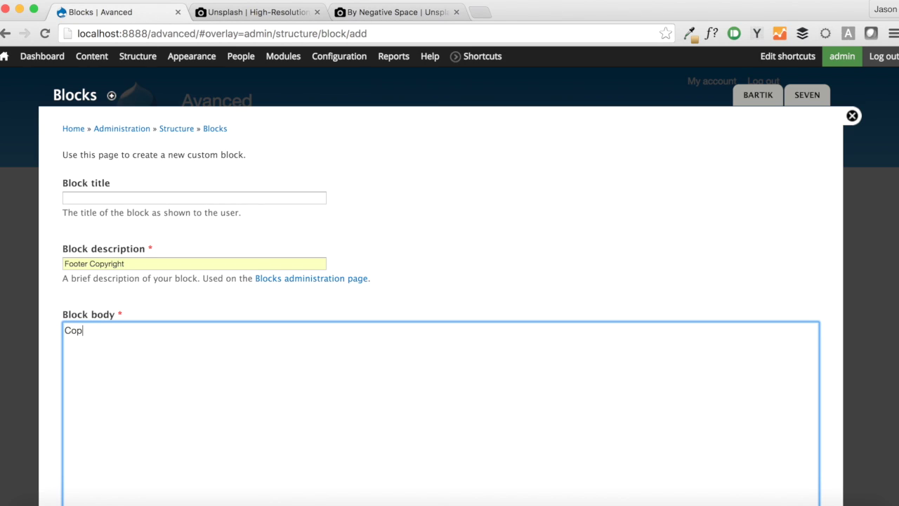
text(yright 2016 OneStop How)
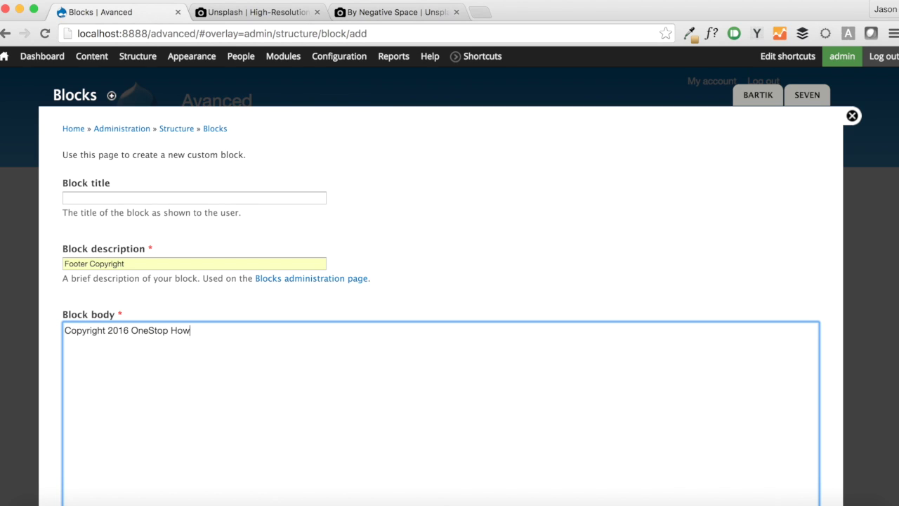
text( To Guys.)
Assign the copyright block to the Bartik Footer region and save it.
scroll(92, 325, down, 10)
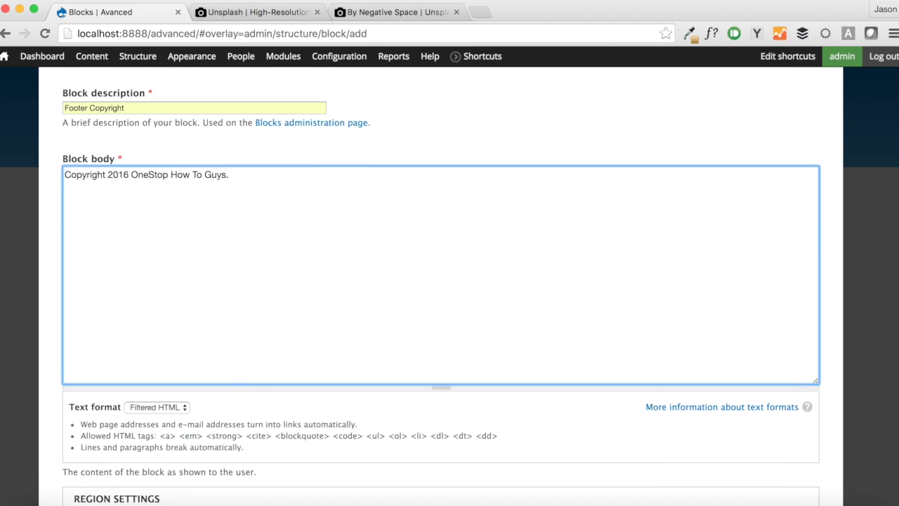
click(109, 337)
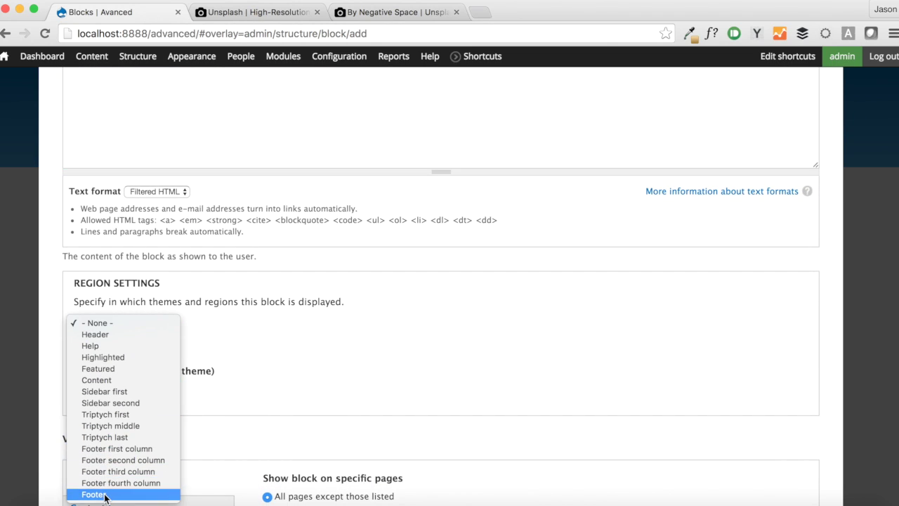
click(98, 494)
scroll(274, 453, down, 5)
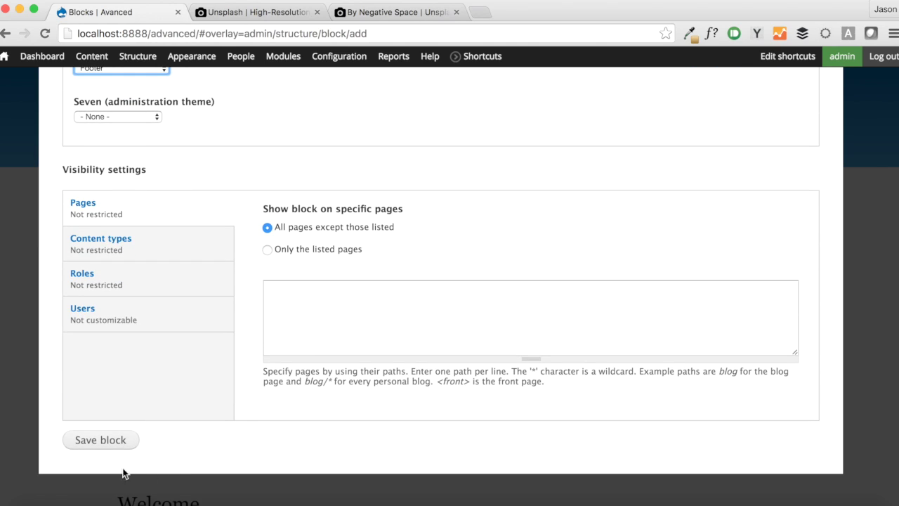
click(120, 440)
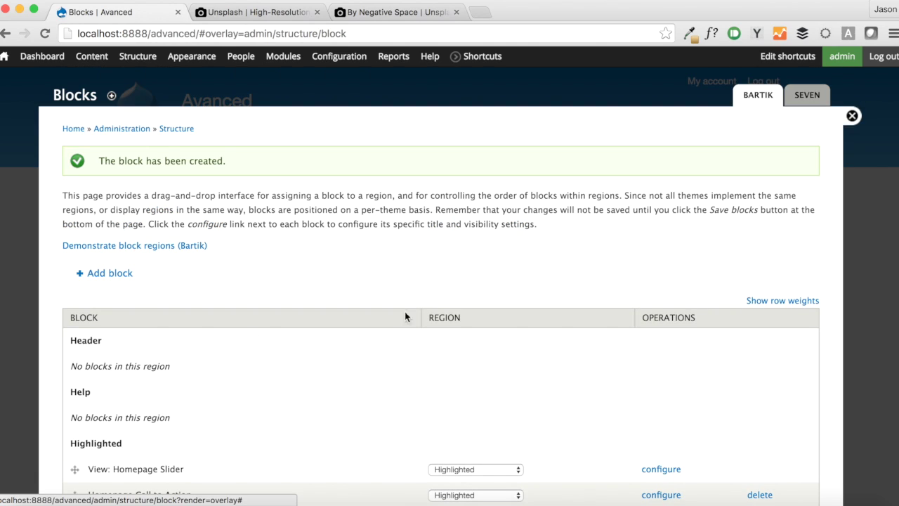
click(847, 118)
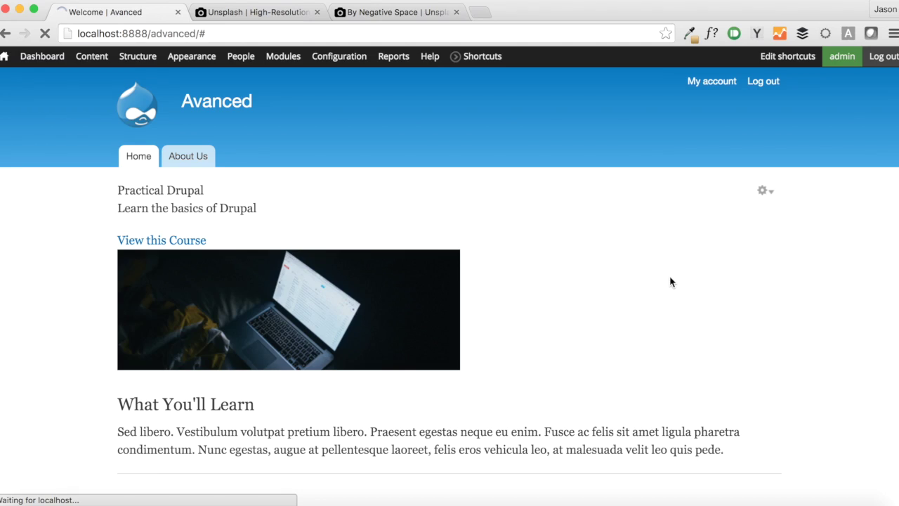
Check the footer copyright line, then reopen the Advanced.ai mockup preview.
scroll(669, 282, down, 5)
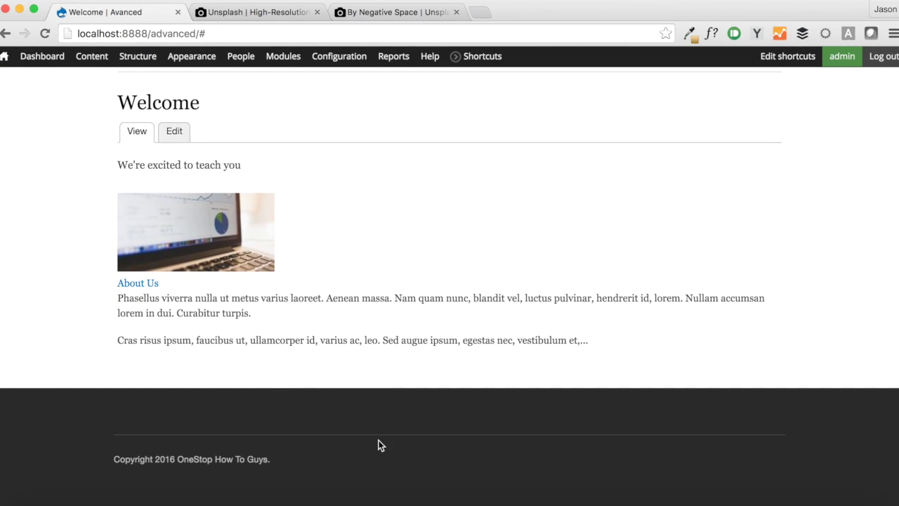
scroll(377, 443, up, 2)
key(super+Tab)
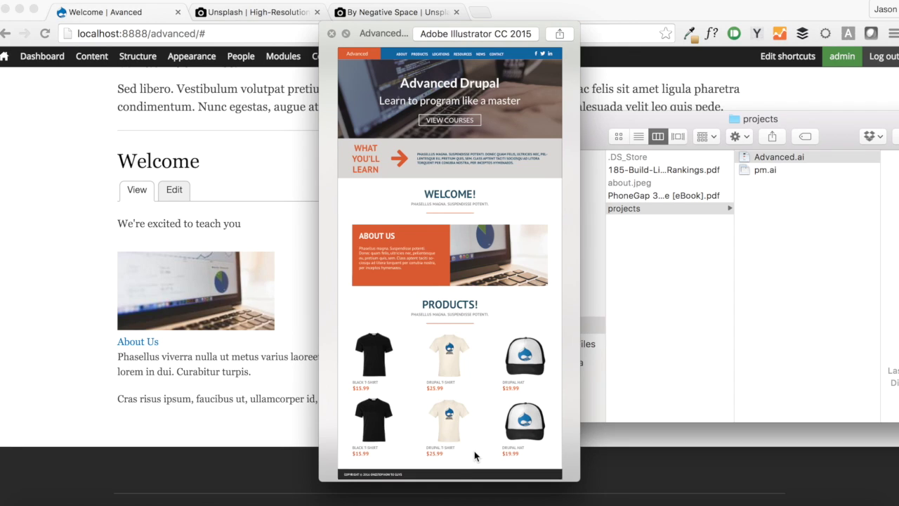
Dismiss the Advanced.ai preview, review the front page, then preview and close it again.
click(39, 375)
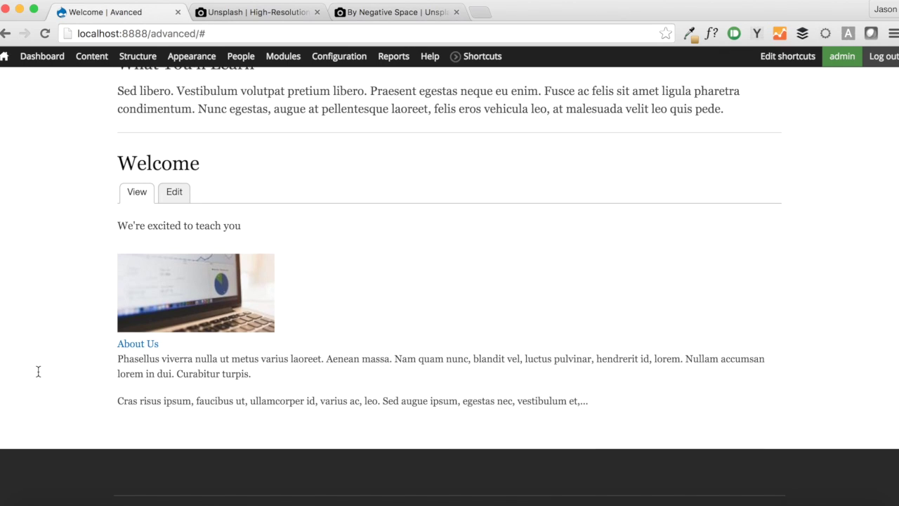
scroll(38, 375, up, 3)
scroll(40, 378, down, 5)
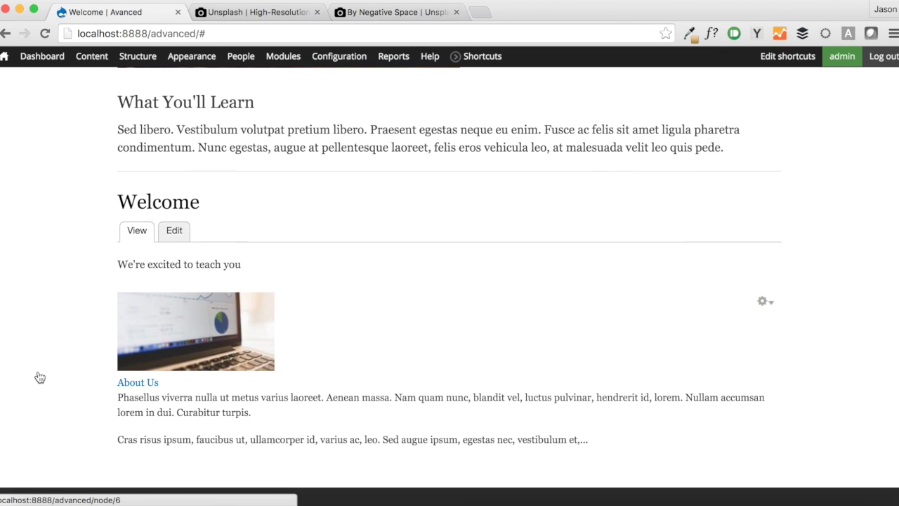
scroll(39, 376, up, 4)
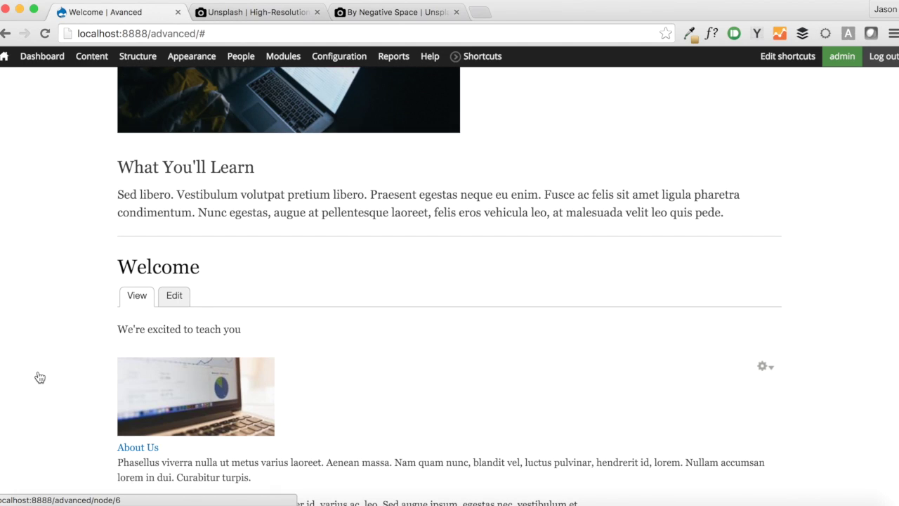
key(super+Tab)
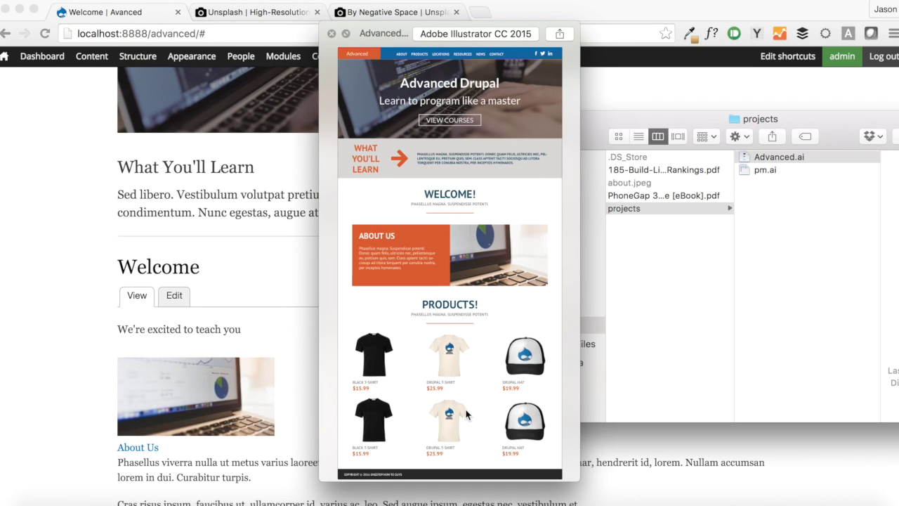
click(24, 403)
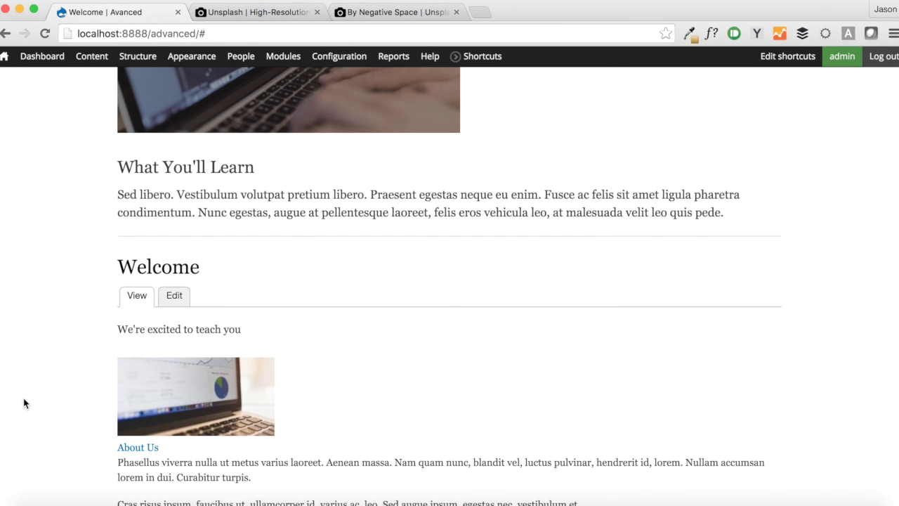